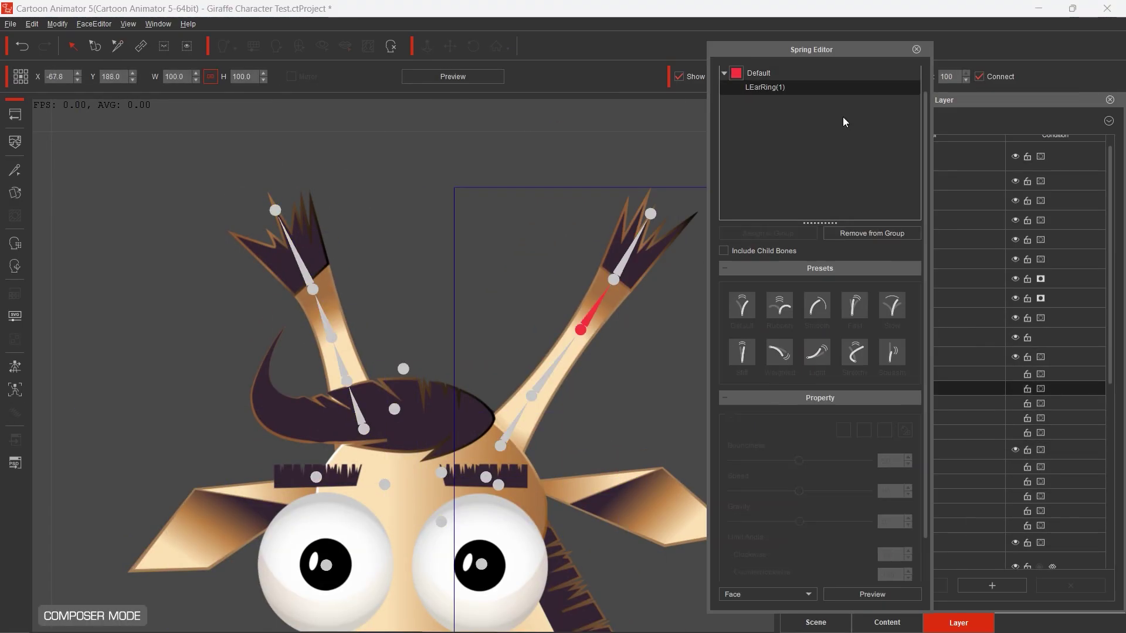
Rename one earring group in the Spring Editor Groups list, typing 'L' into its name
double_click(757, 110)
text(L)
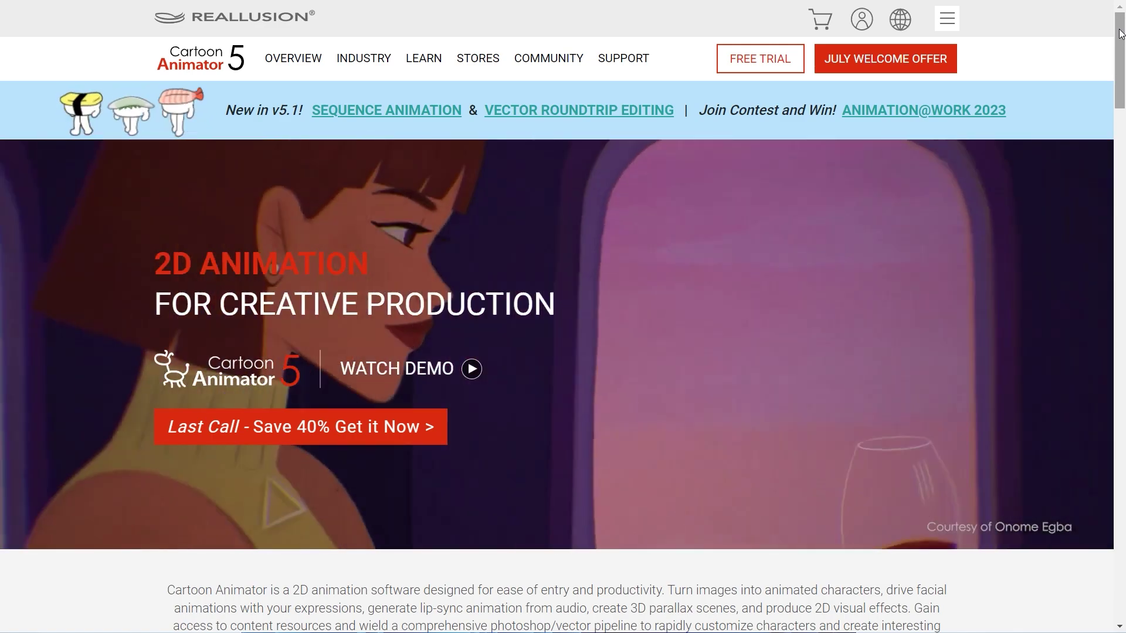
Scroll the Cartoon Animator 5 page down to the Instant Rigging & Animation grid
scroll(1120, 33, down, 10)
drag(1121, 148, 1122, 528)
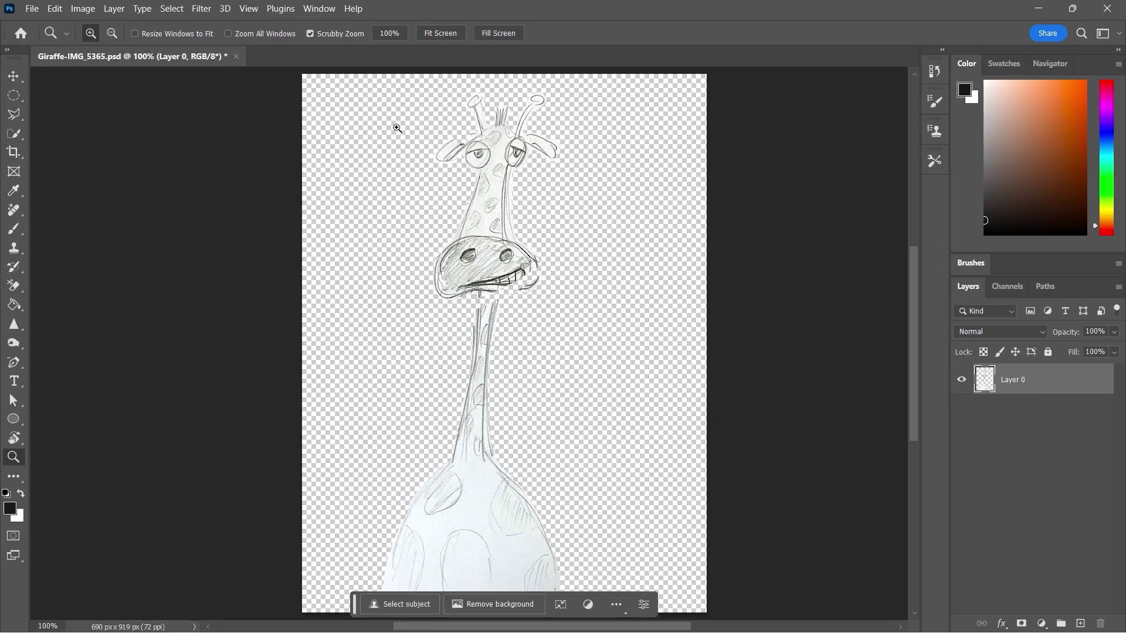
Zoom in on the giraffe sketch's head in Photoshop
click(498, 171)
scroll(493, 157, up, 5)
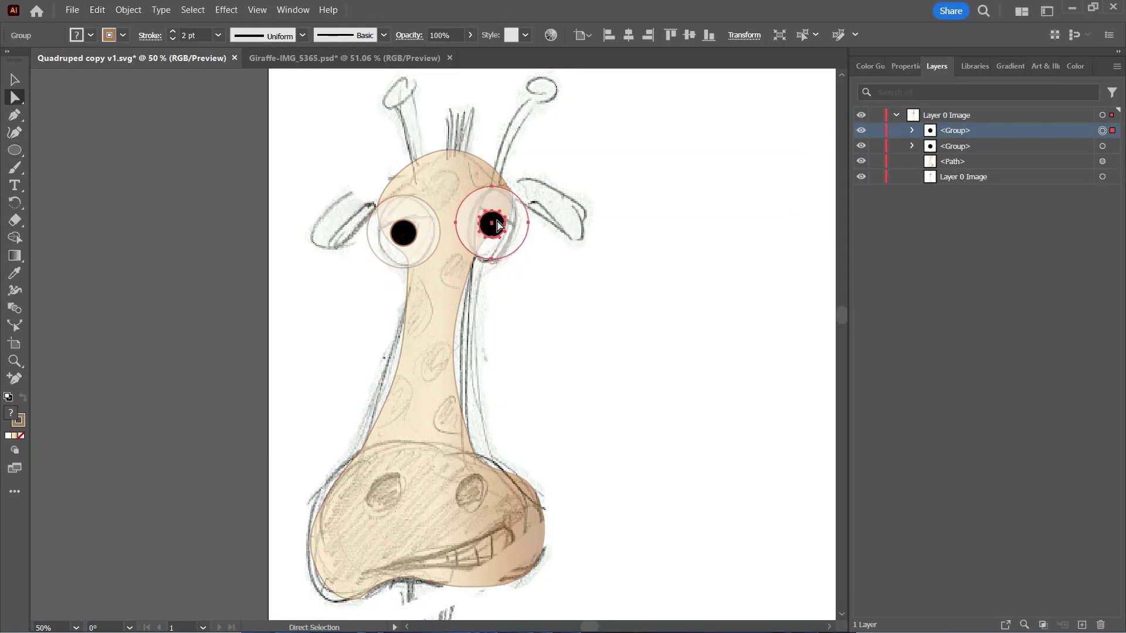
Select the traced path layer and draw the giraffe's right ear outline
click(1105, 227)
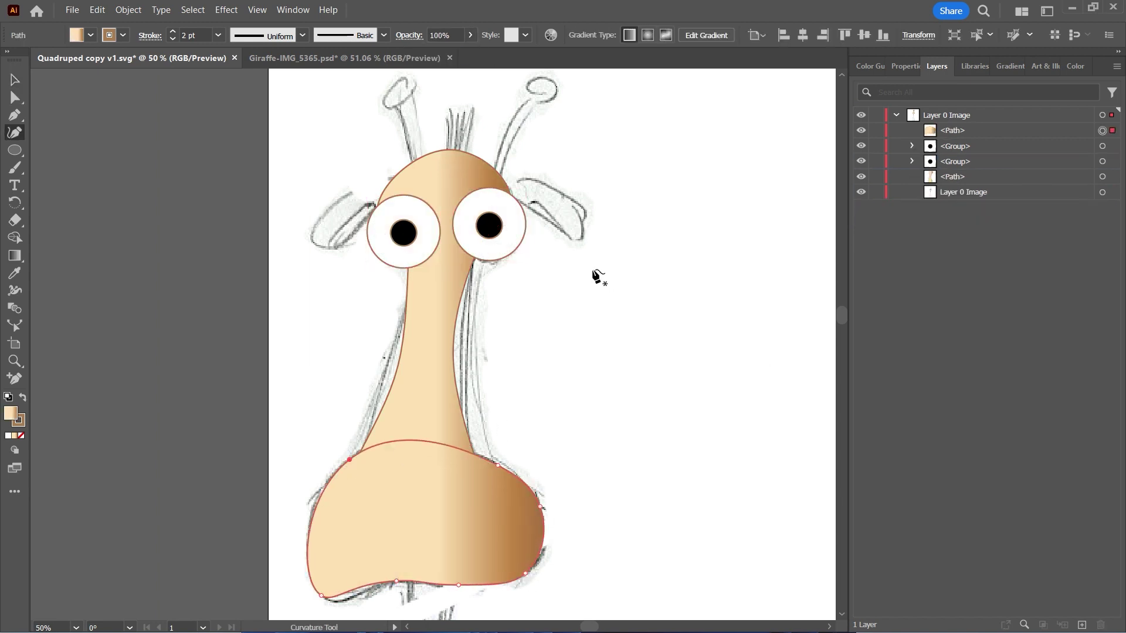
click(578, 241)
click(531, 208)
click(513, 180)
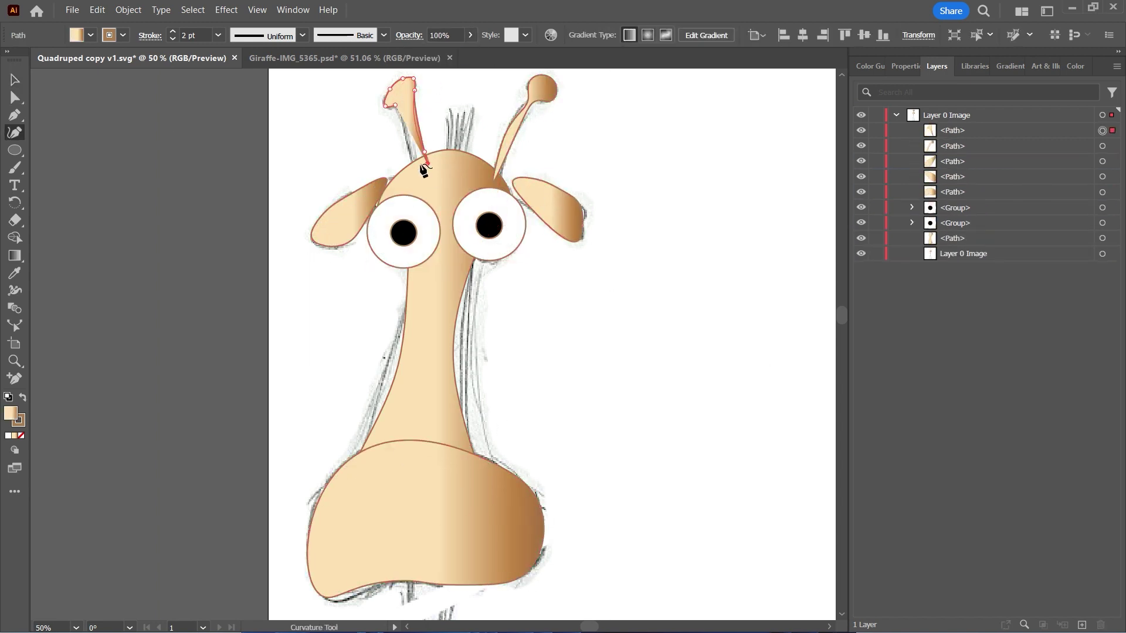
Draw the giraffe's nostrils and fill them black and dark brown
click(373, 482)
click(387, 475)
click(398, 479)
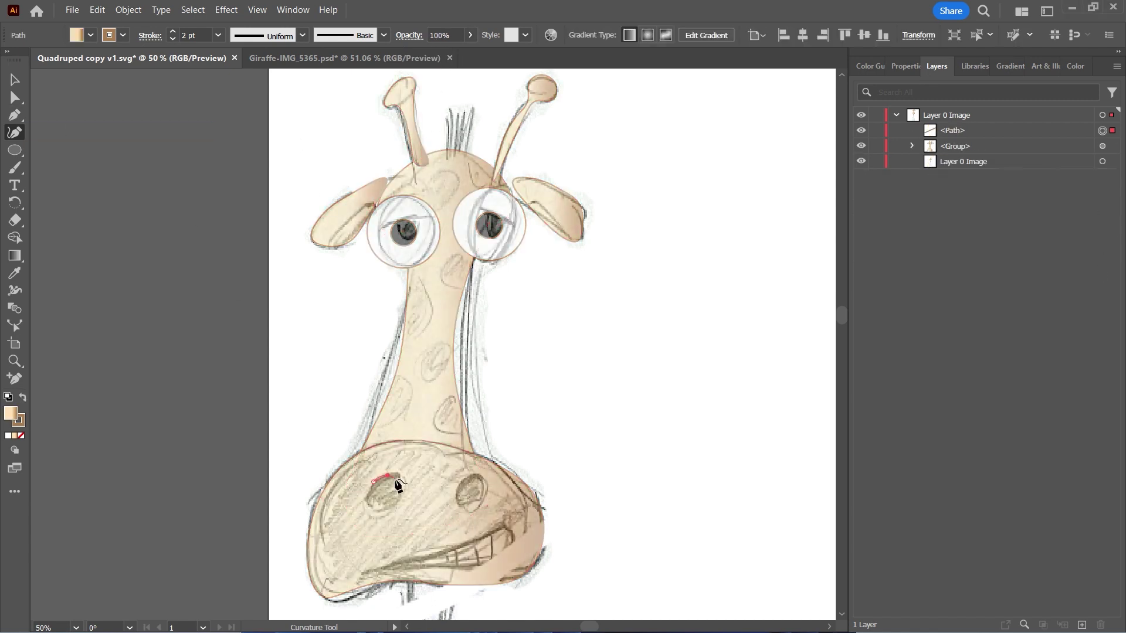
click(462, 479)
double_click(10, 413)
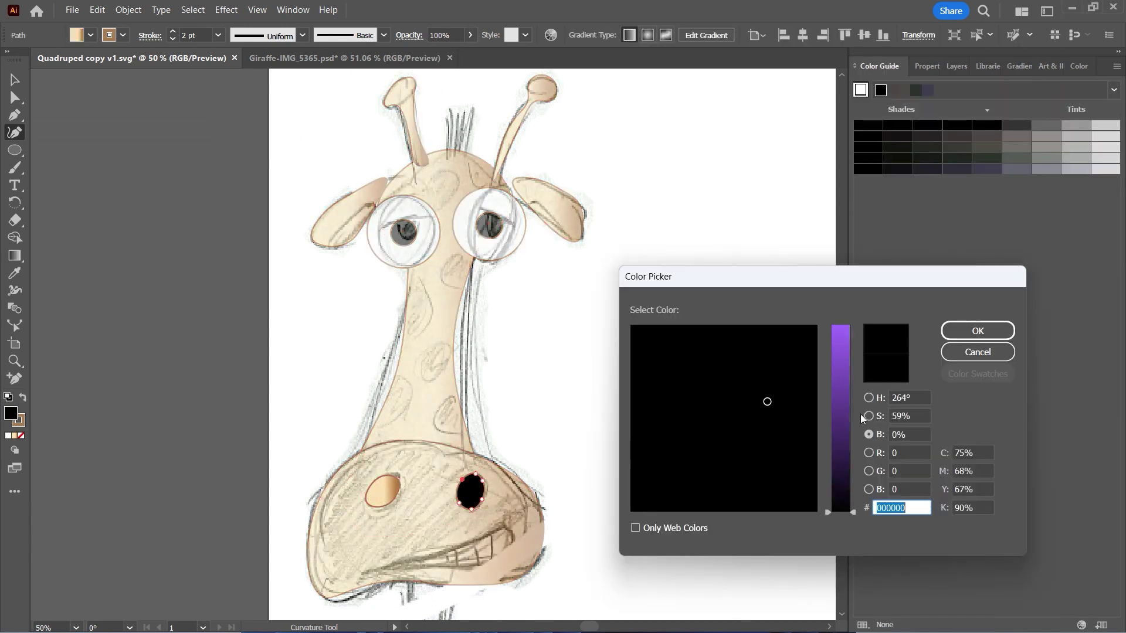
click(923, 330)
double_click(11, 413)
click(502, 522)
Trace the giraffe's mouth shape on the muzzle
click(512, 534)
click(506, 549)
click(482, 563)
click(451, 564)
click(419, 564)
click(387, 568)
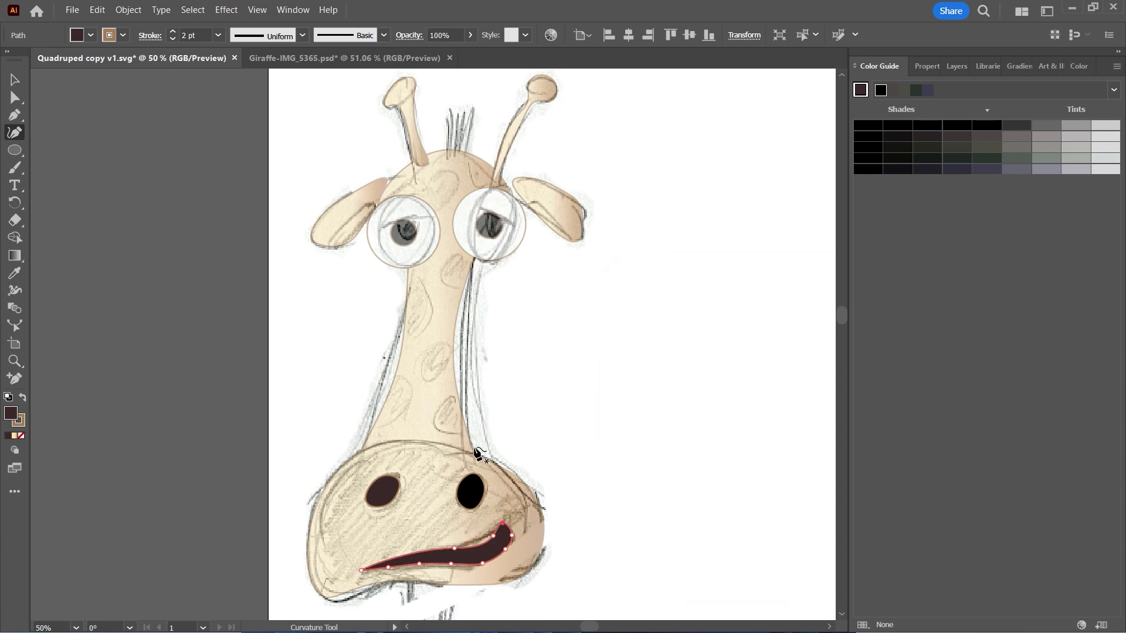
Open the mouth's fill colour, then load the Head.ai and Quadruped.ai templates
double_click(10, 414)
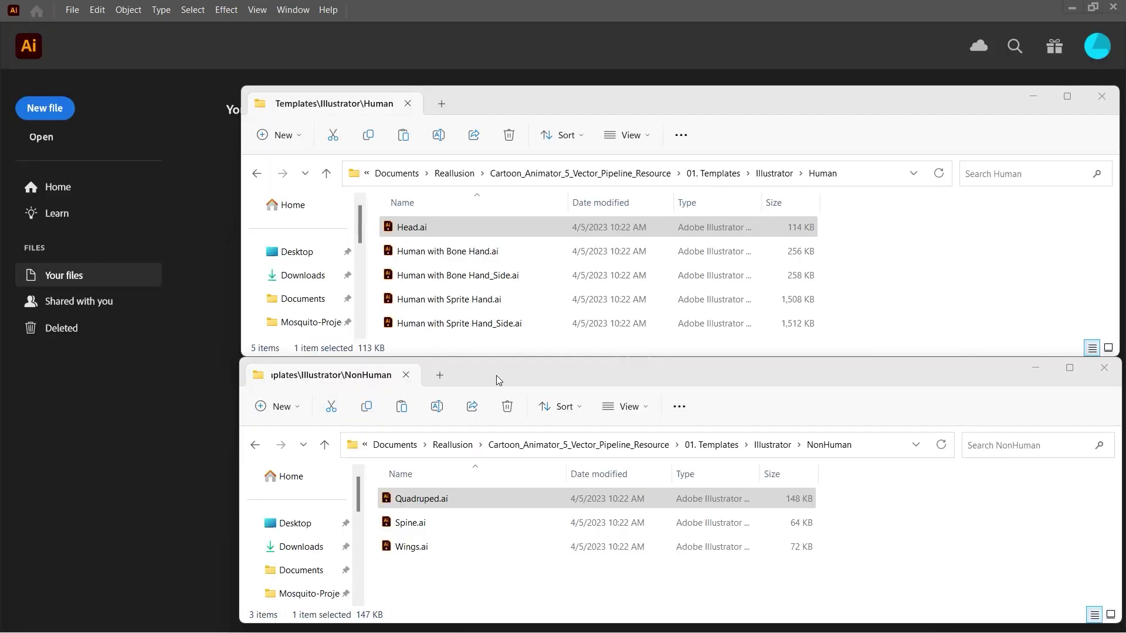
click(498, 380)
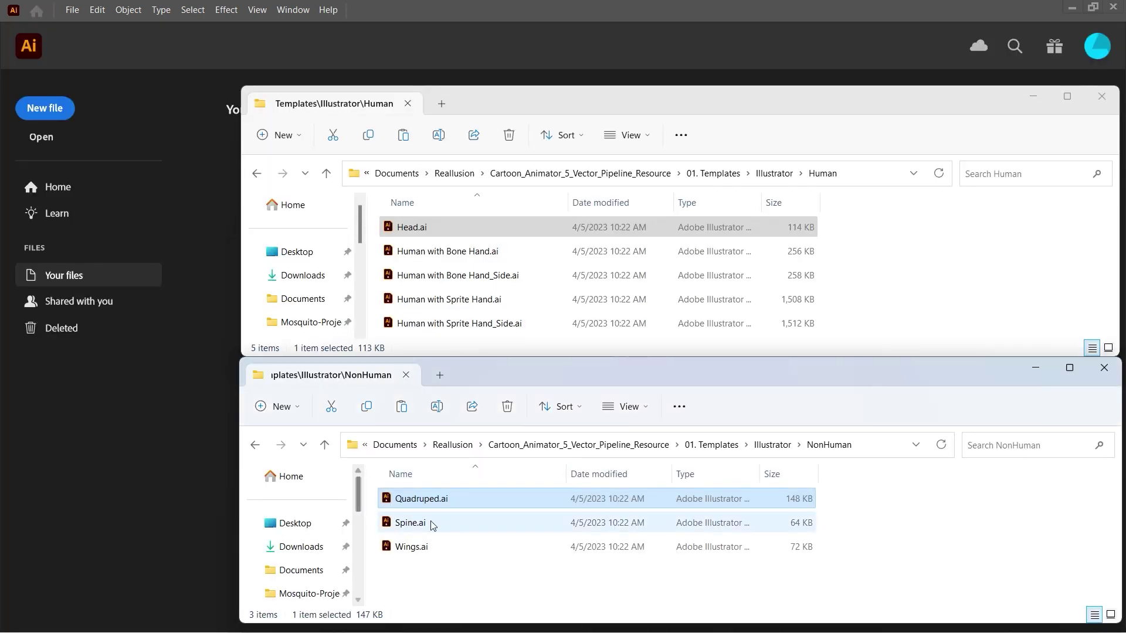
click(503, 101)
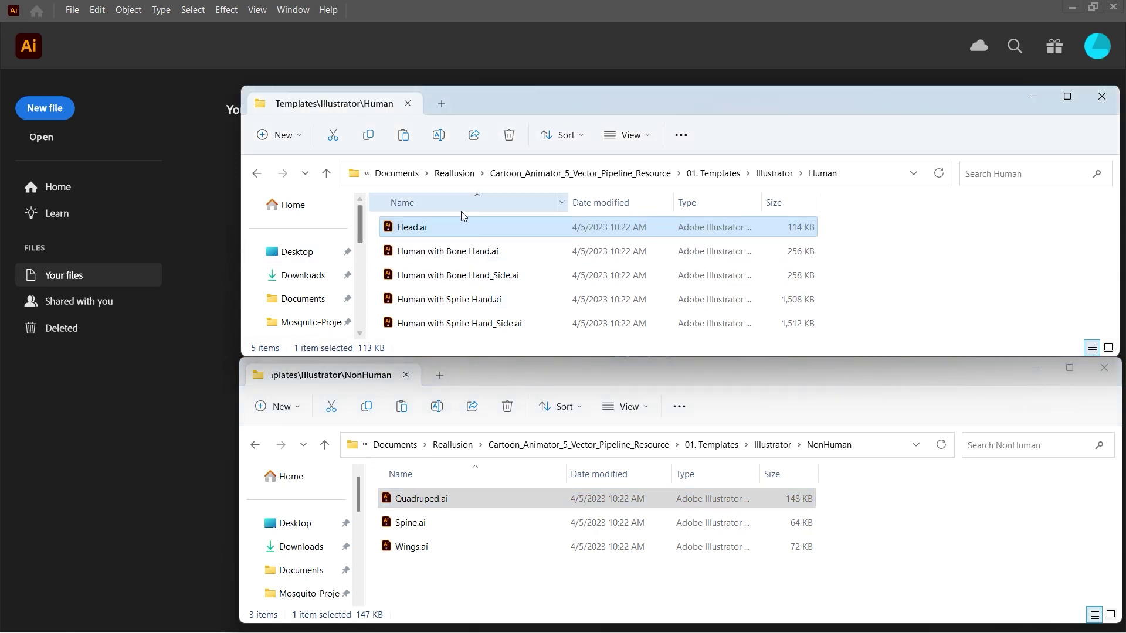
click(496, 379)
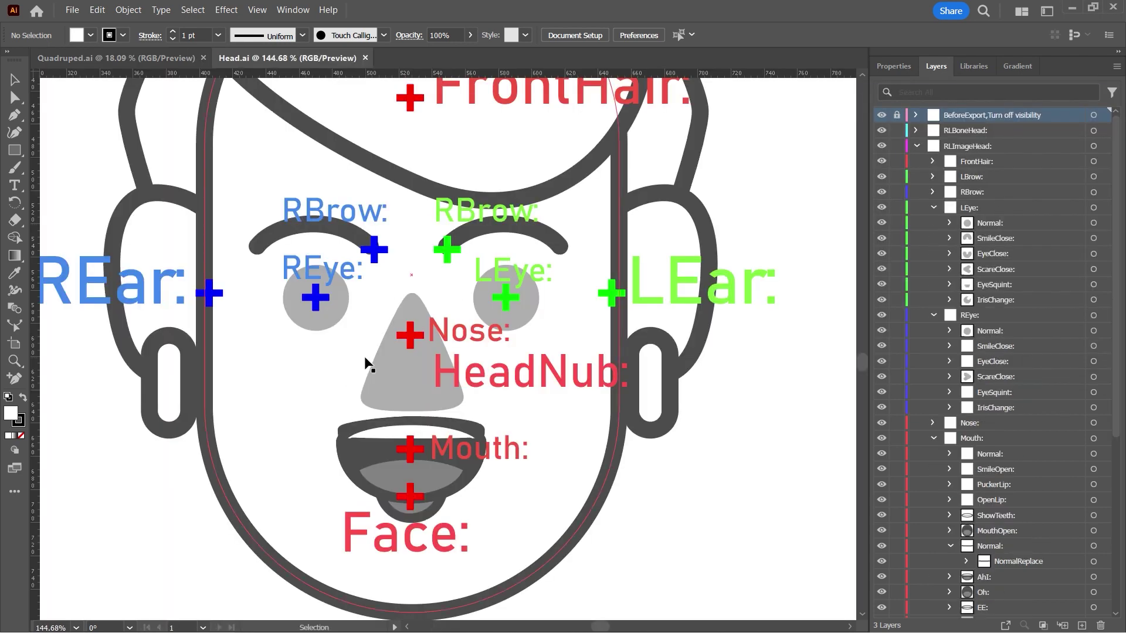
View the Head template at 100% and copy all of its head artwork
click(76, 628)
click(100, 328)
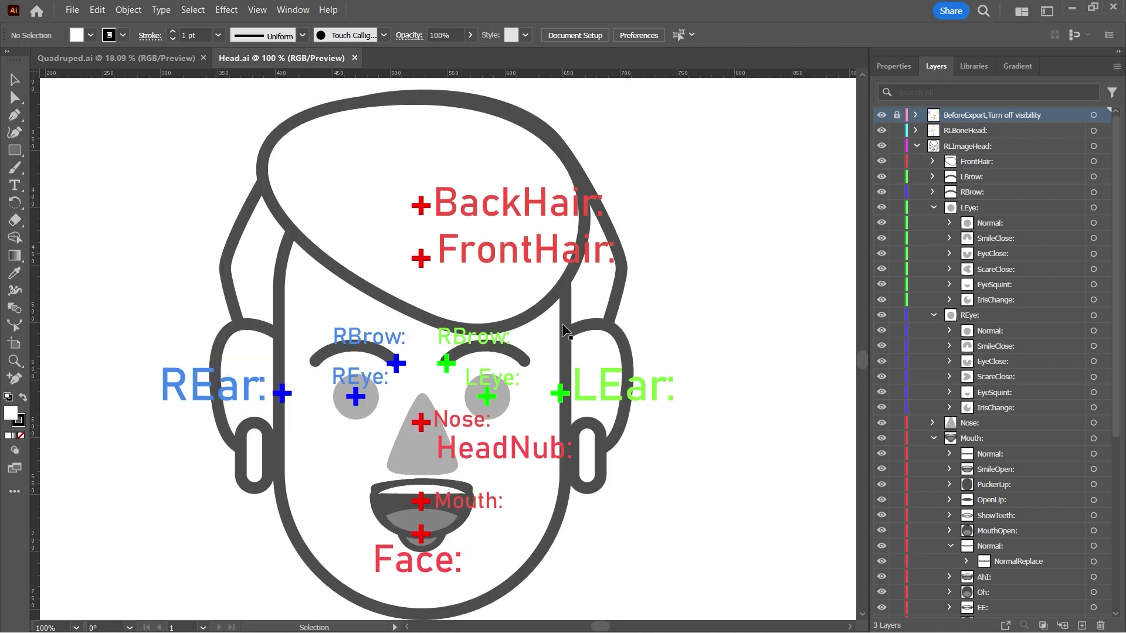
click(916, 146)
click(1102, 147)
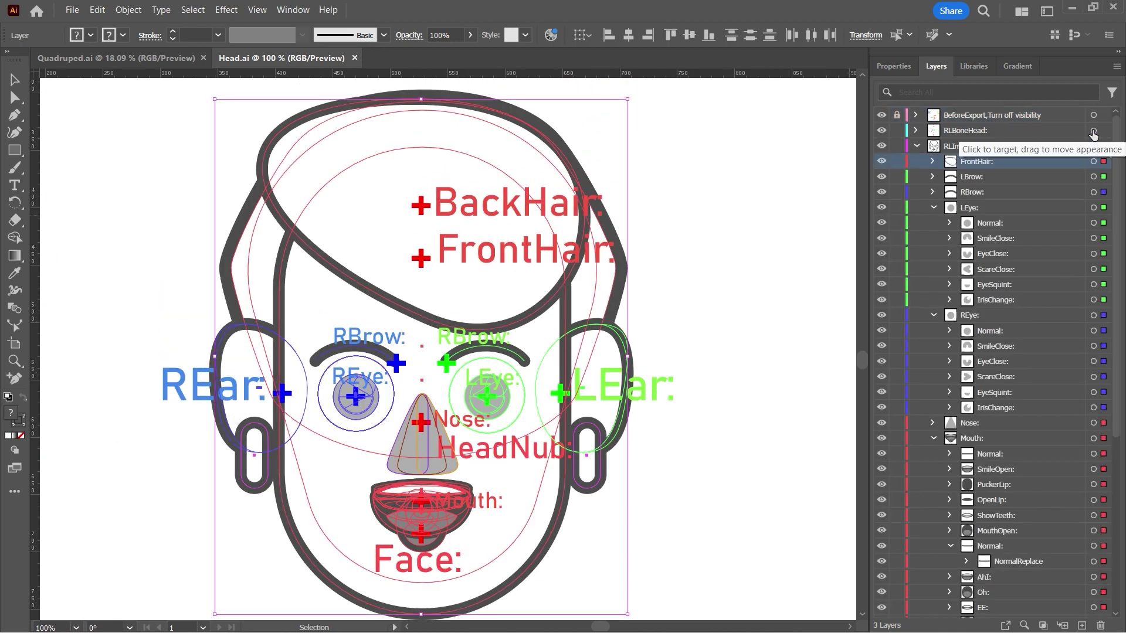
click(97, 10)
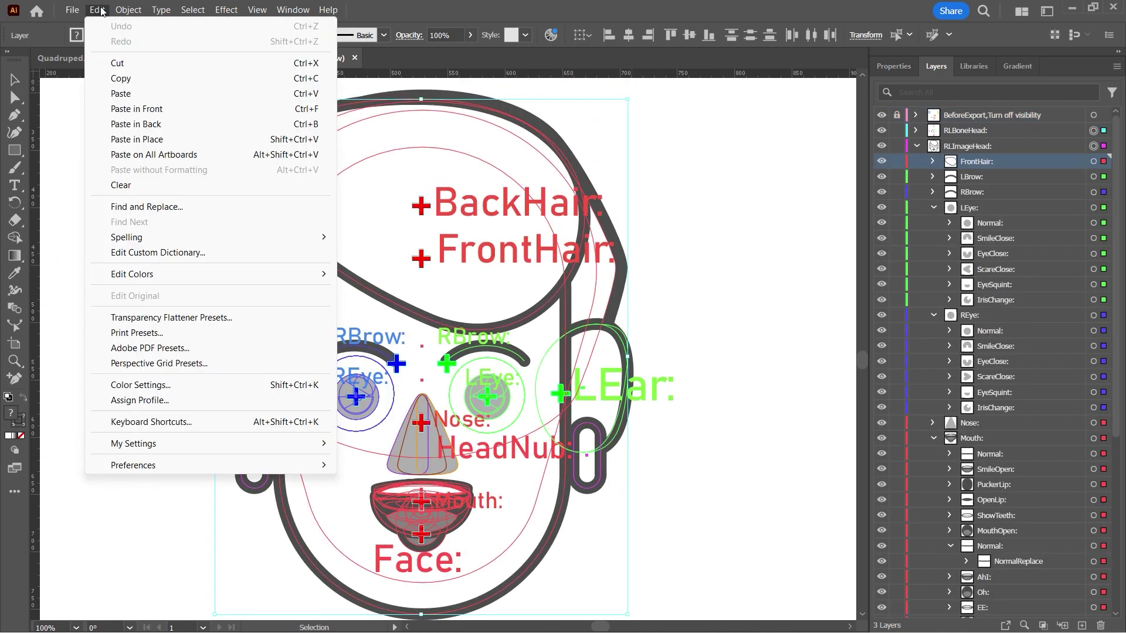
click(121, 80)
Paste the head artwork in front on Quadruped.ai and move the head layers above RLImage
click(59, 57)
click(915, 146)
click(1025, 154)
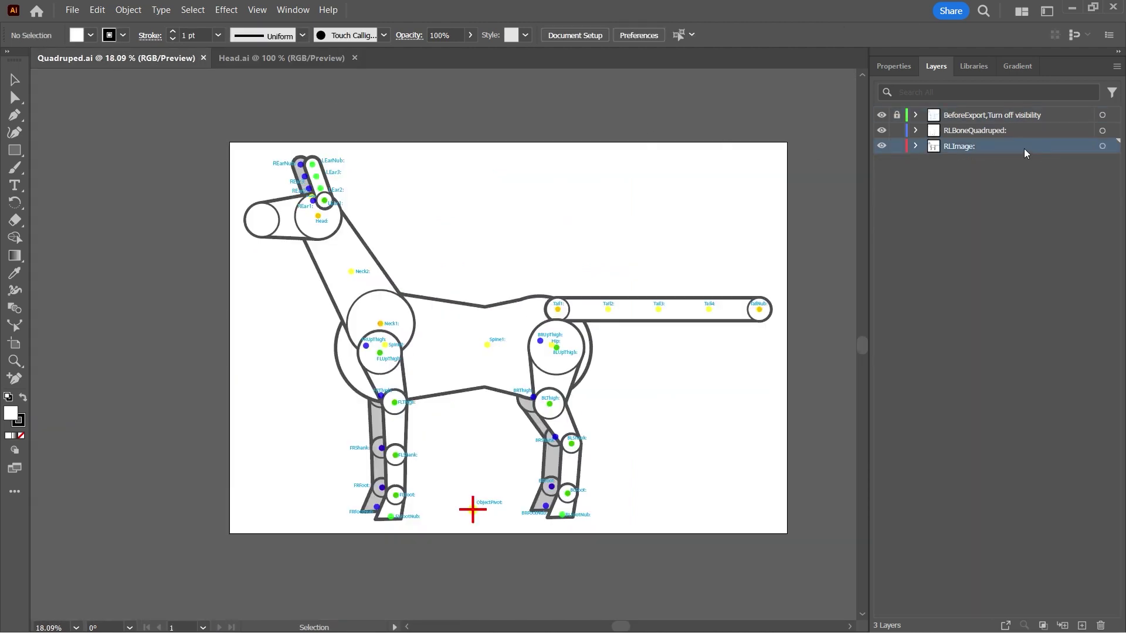
click(97, 10)
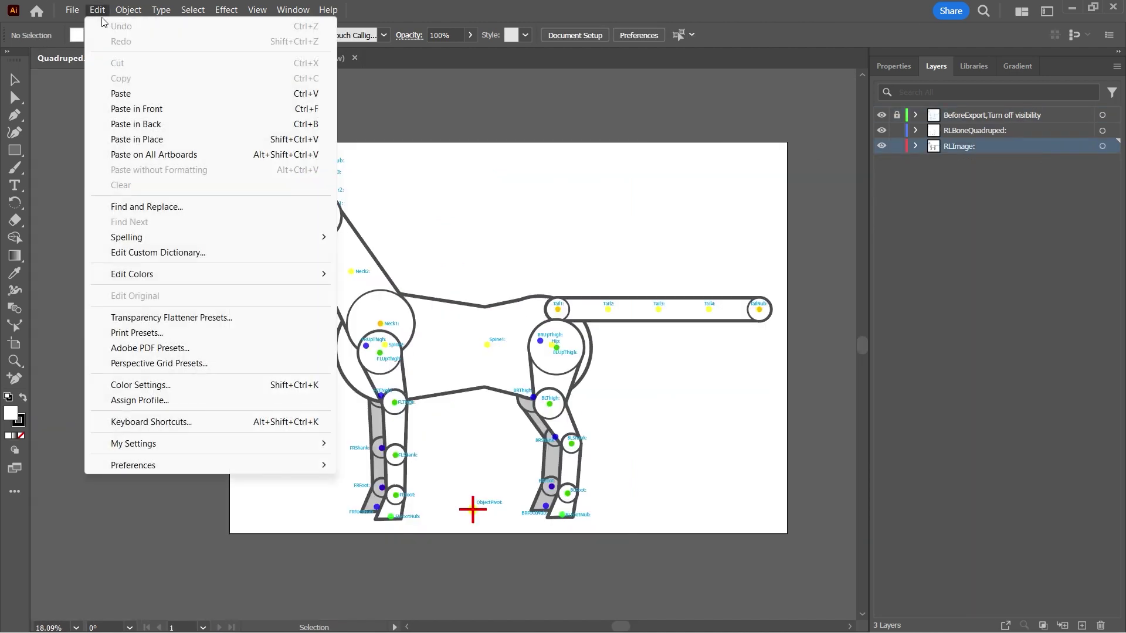
click(147, 111)
shift+click(985, 131)
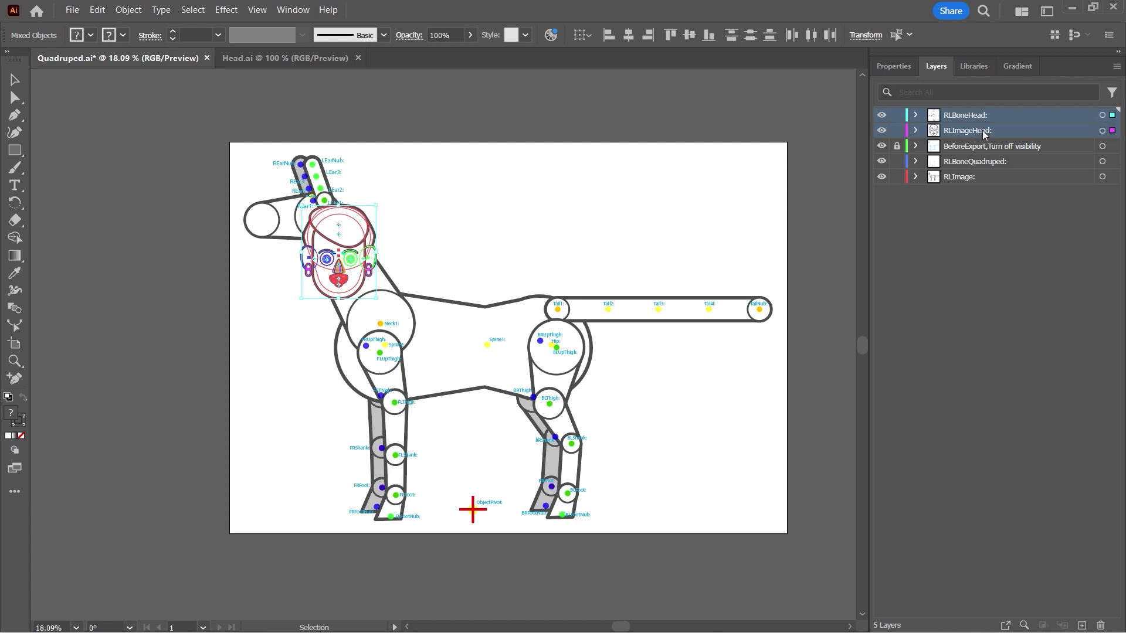
drag(985, 117, 988, 169)
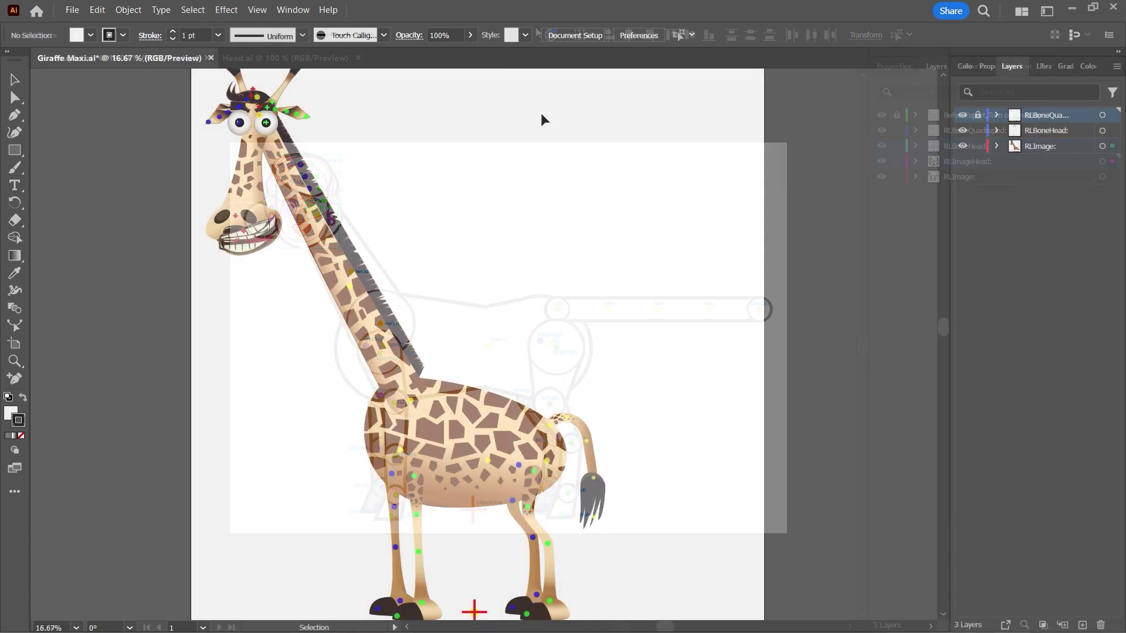
Inspect the RLBoneQuadruped and RLBoneHead bone layers, widening the Layers panel to show names
click(996, 116)
drag(1112, 142, 1123, 293)
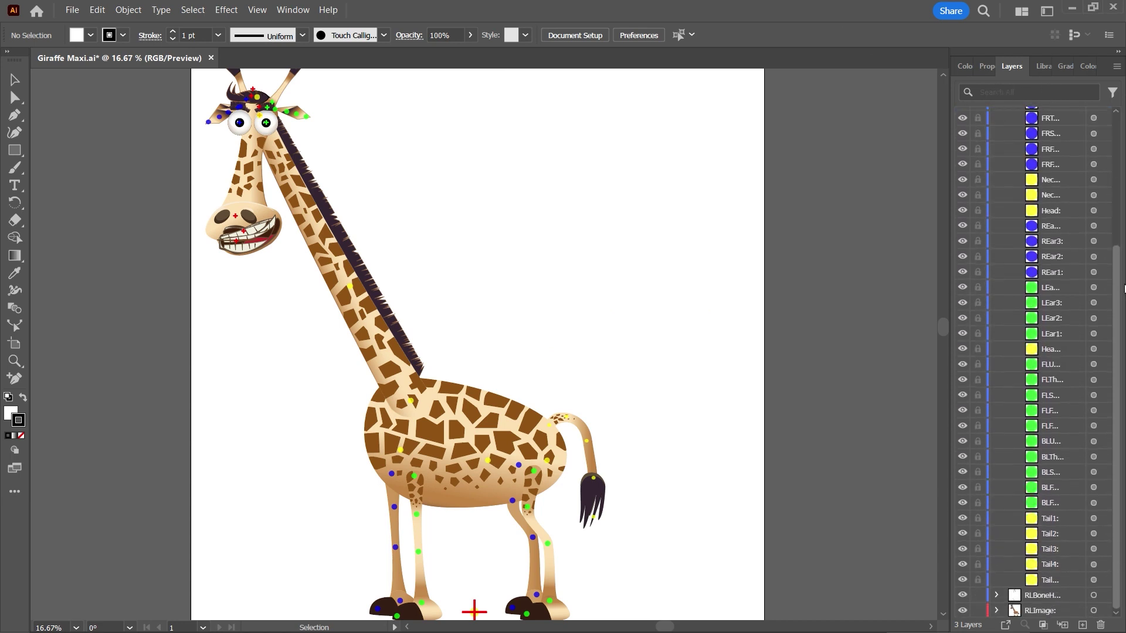
scroll(1118, 270, up, 5)
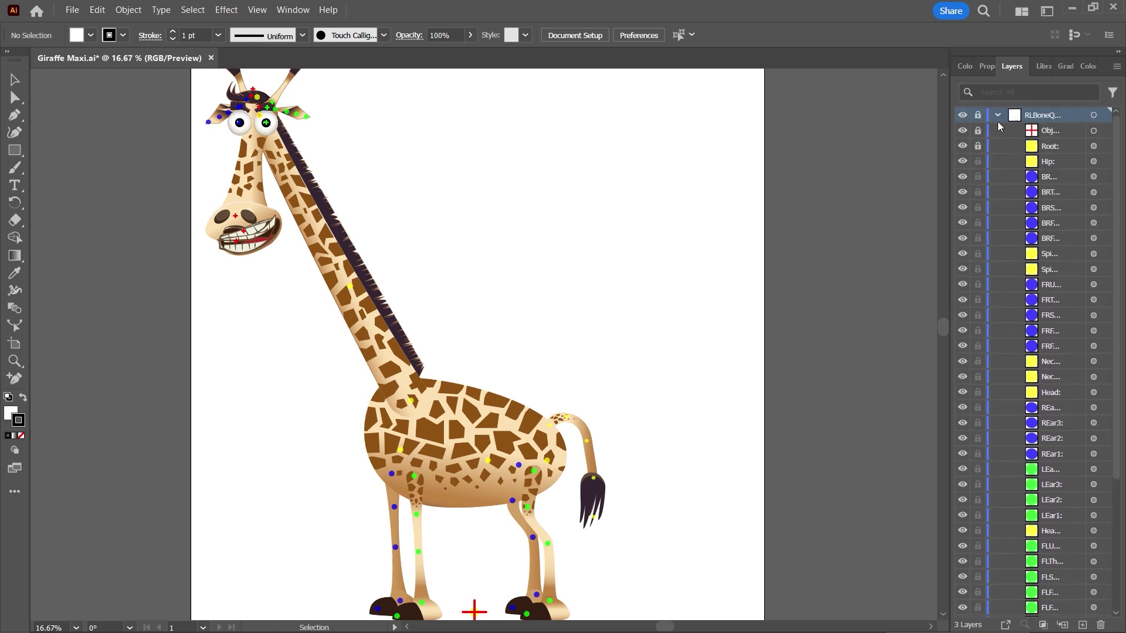
click(996, 116)
click(998, 130)
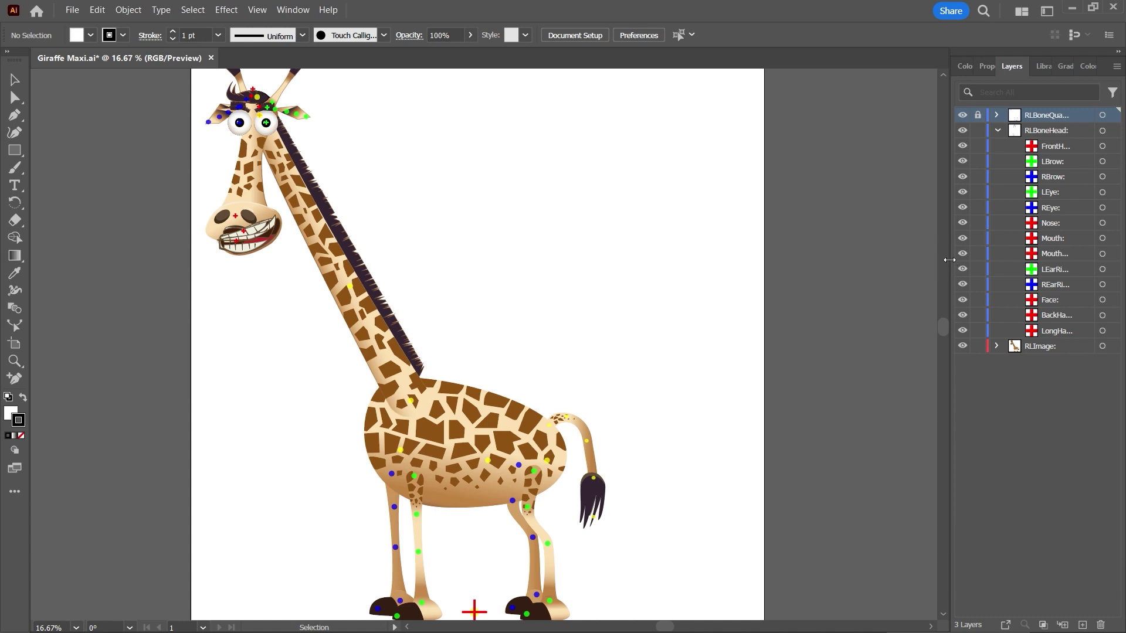
drag(950, 260, 903, 267)
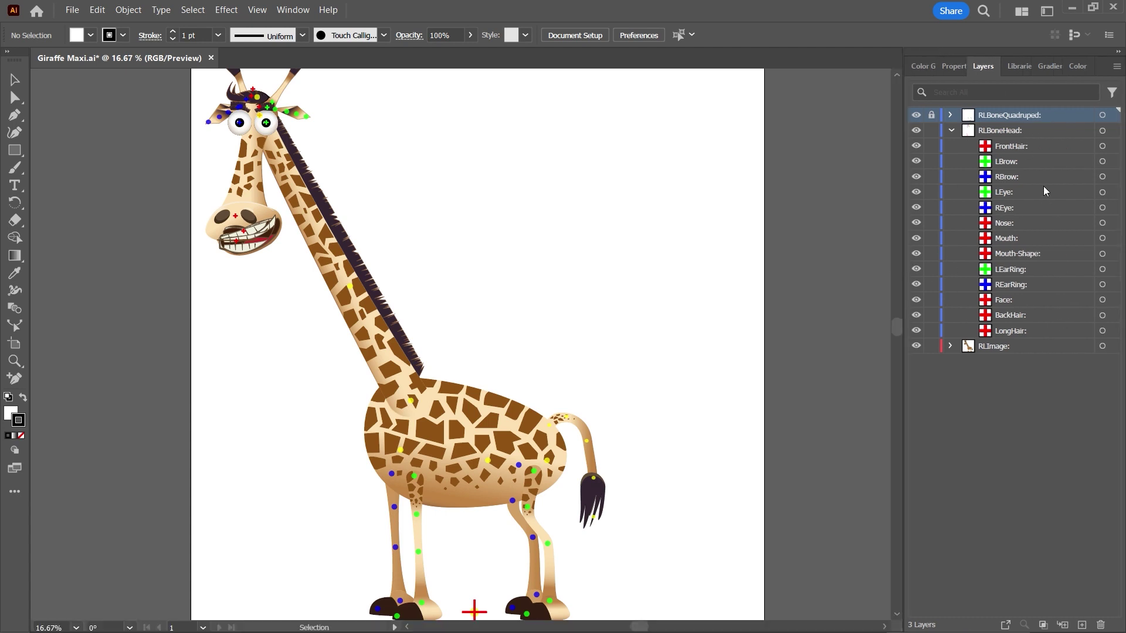
click(951, 131)
Inspect RLImageHead's LEye and Mouth parts, then collapse the RLImage group
click(951, 146)
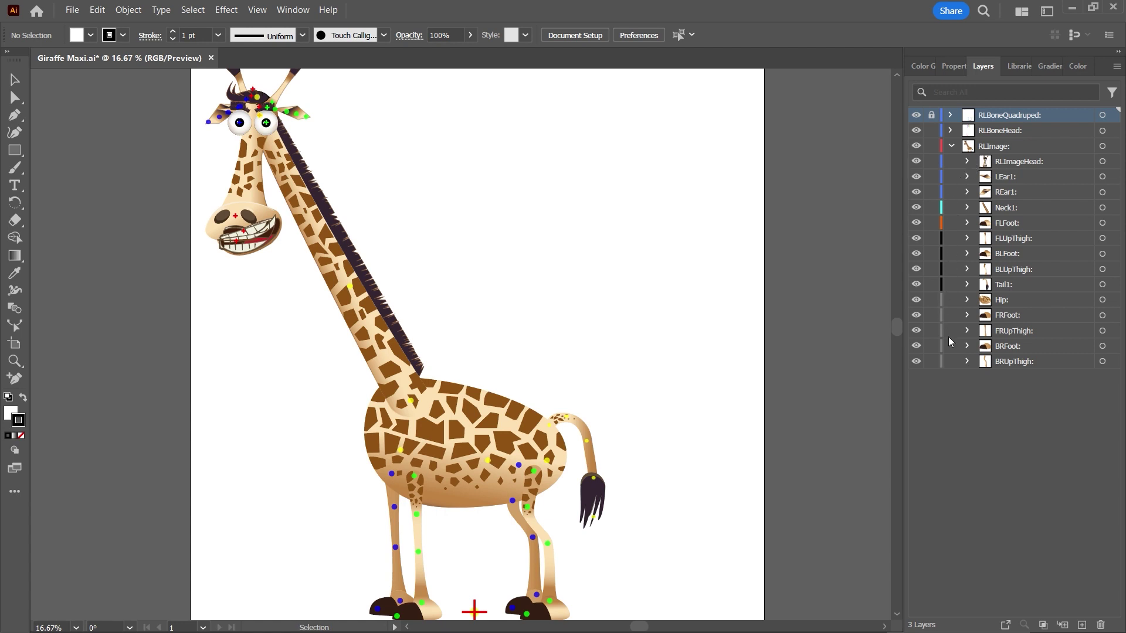
click(968, 162)
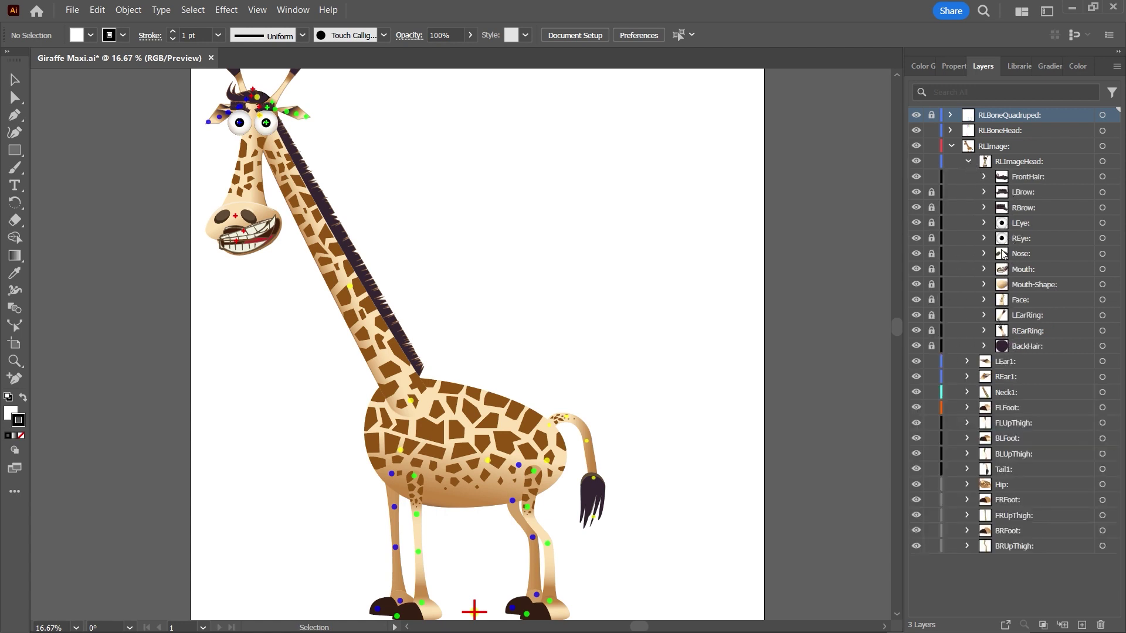
click(985, 223)
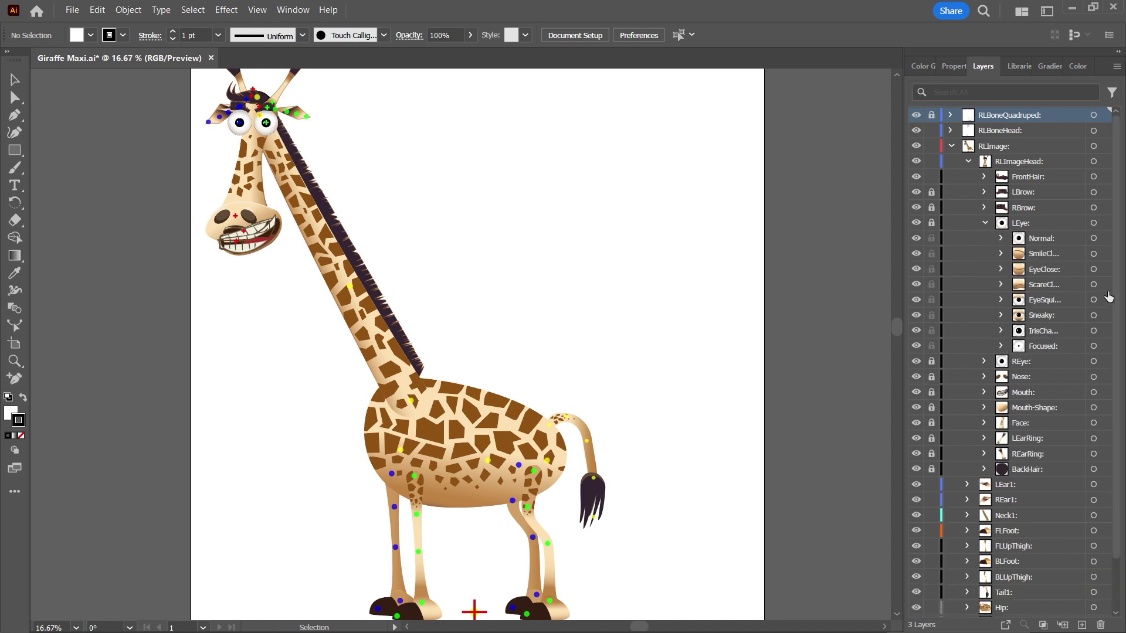
scroll(1110, 294, down, 4)
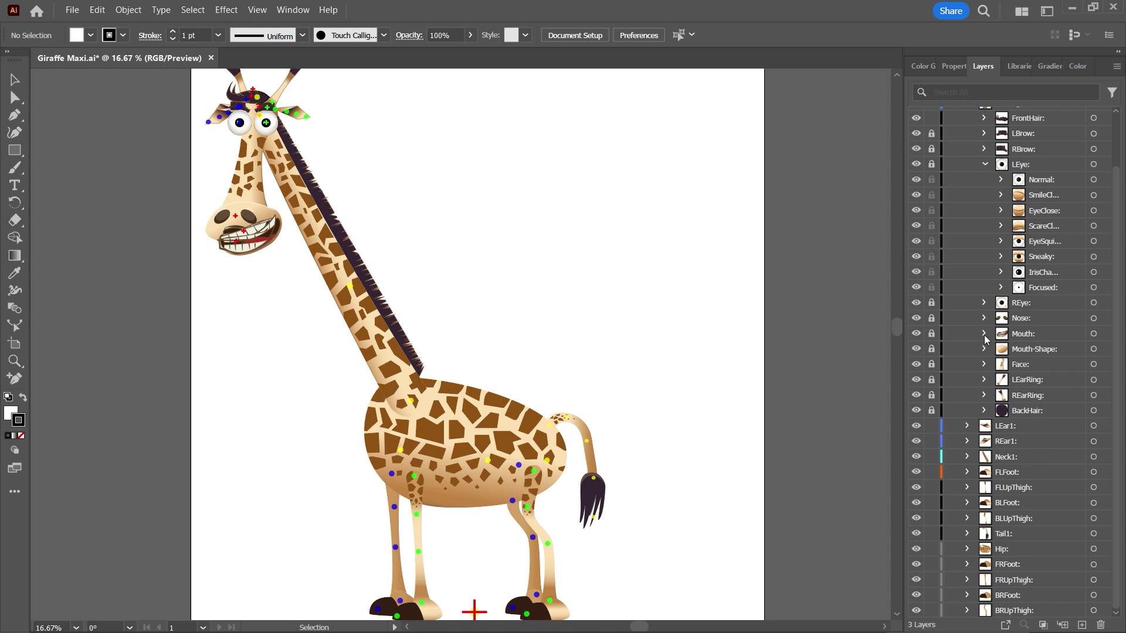
click(985, 335)
scroll(1111, 359, down, 4)
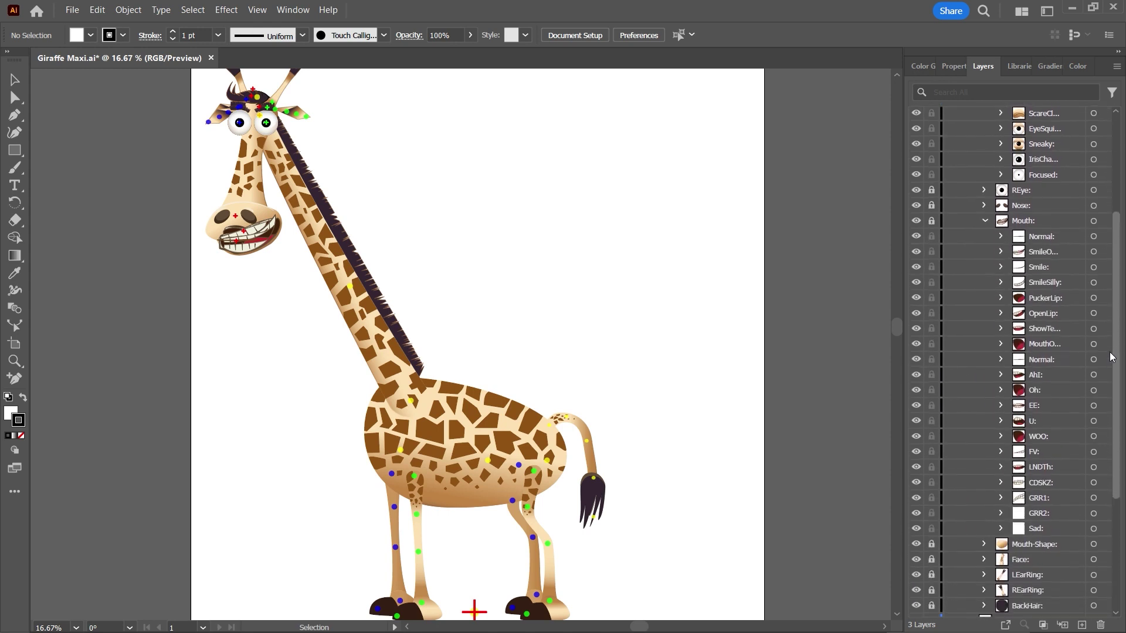
scroll(1108, 352, up, 2)
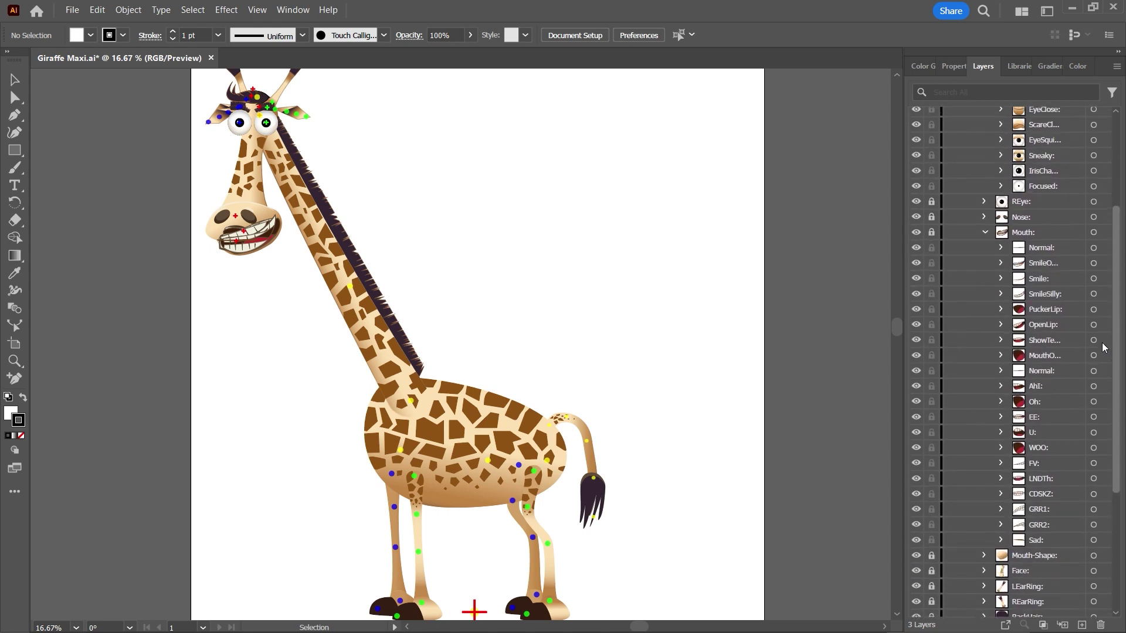
scroll(1102, 342, up, 10)
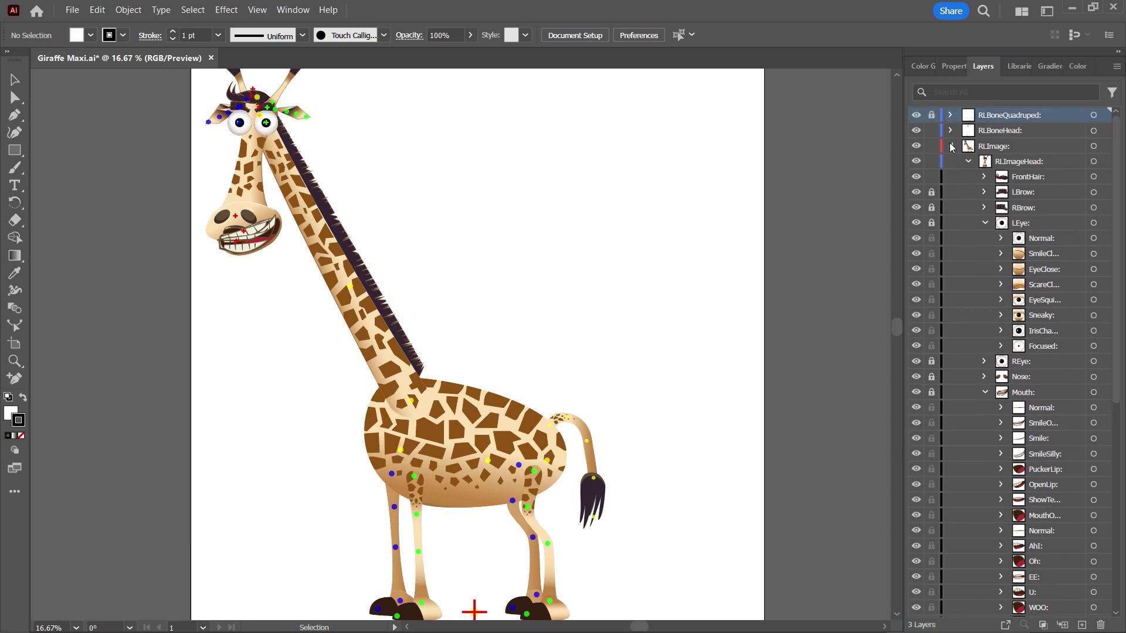
click(951, 146)
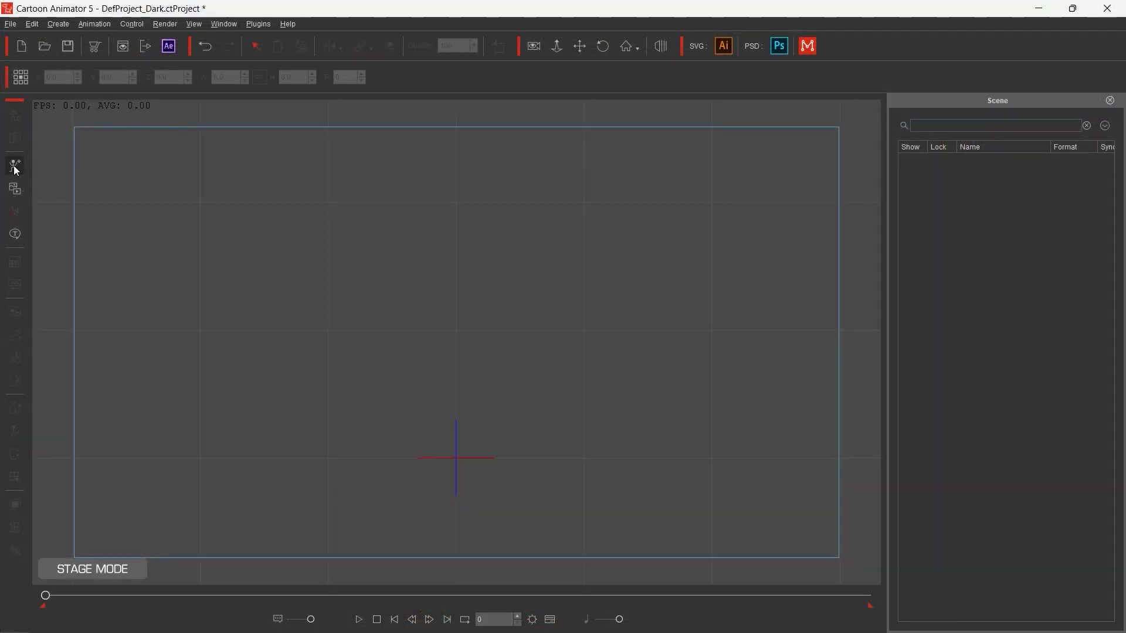
Load the giraffe character file as a new character and centre its head in view
click(14, 166)
click(639, 270)
double_click(645, 154)
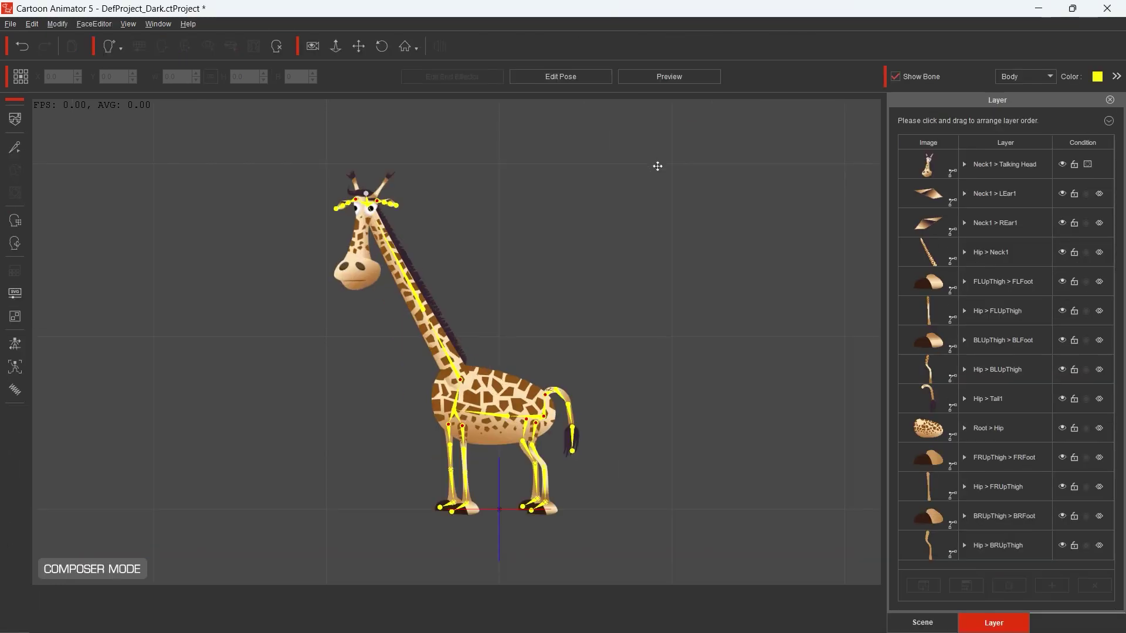
click(455, 50)
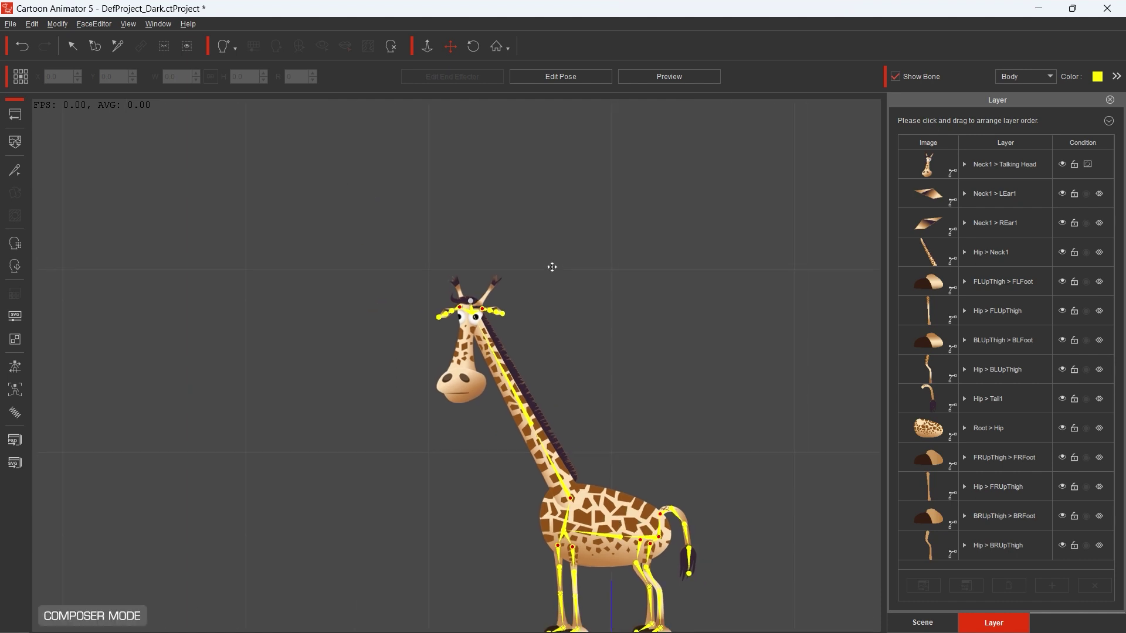
scroll(550, 260, up, 5)
drag(660, 229, 636, 307)
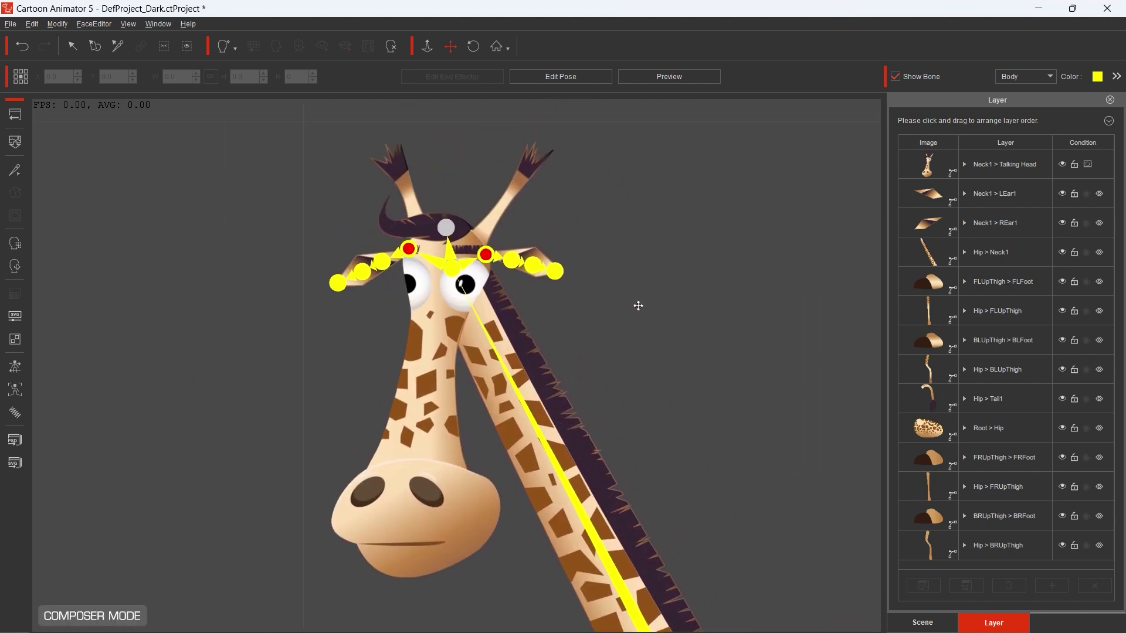
Under Talking Head, unmask the Left and Right Eye layers and mask the Nose
click(964, 164)
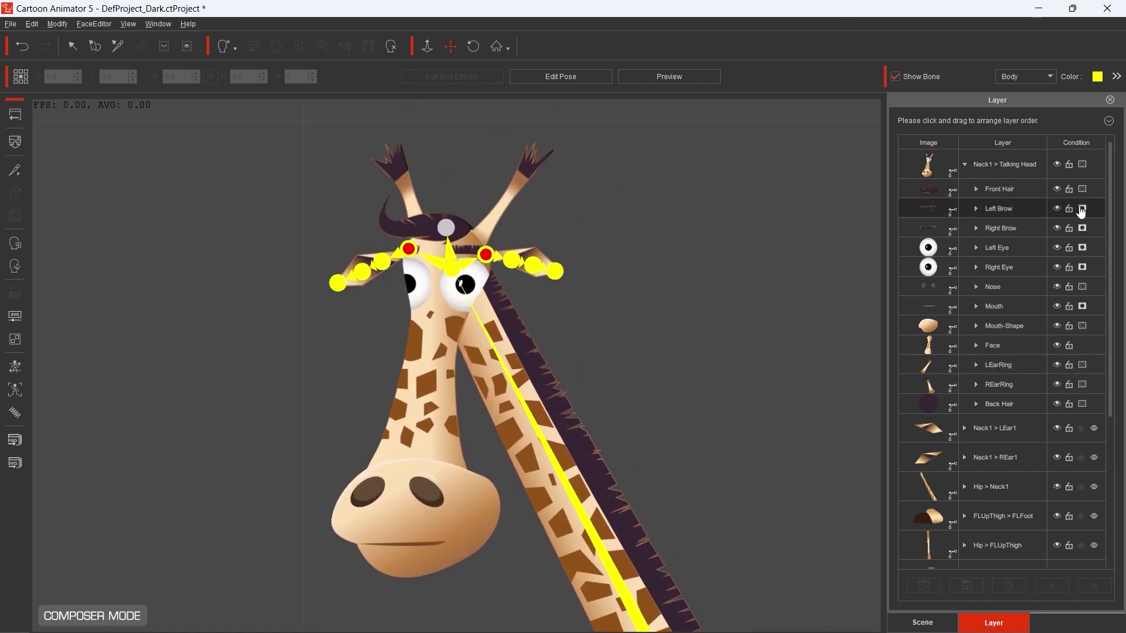
click(1083, 247)
click(1085, 267)
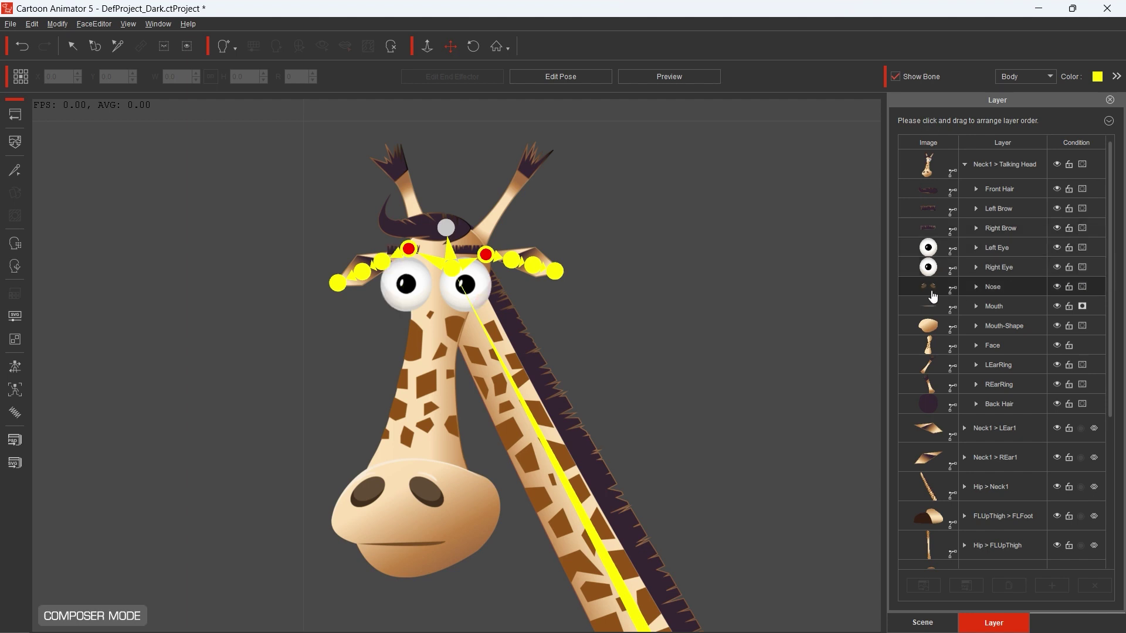
click(1083, 286)
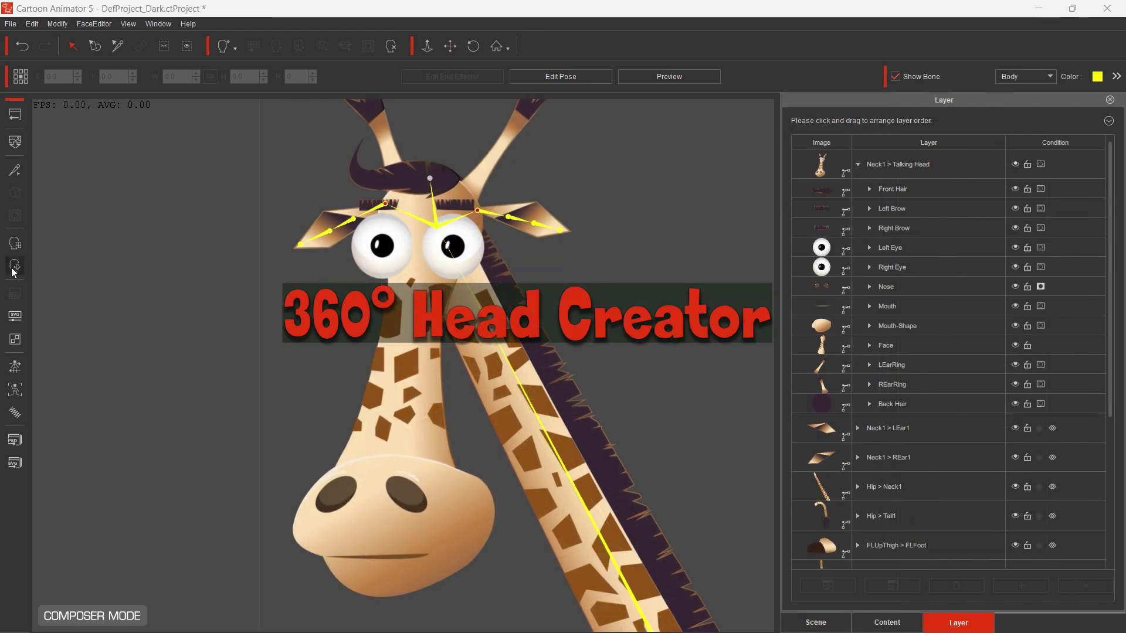
Open 360 Head Creator and reshape the giraffe's left-facing head angle
click(14, 268)
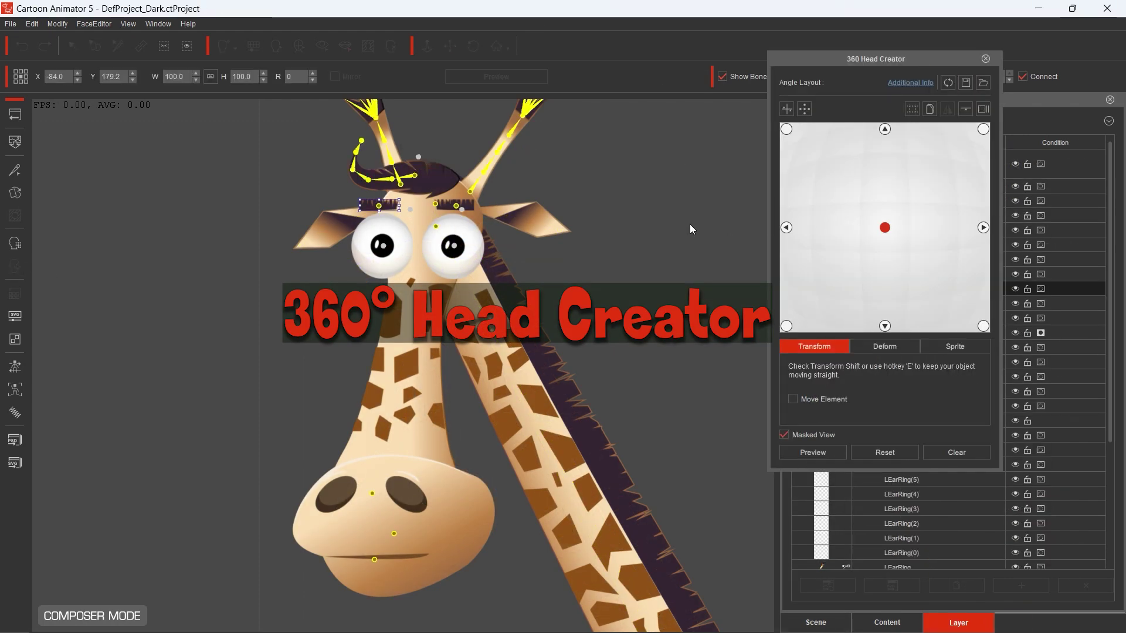
click(786, 228)
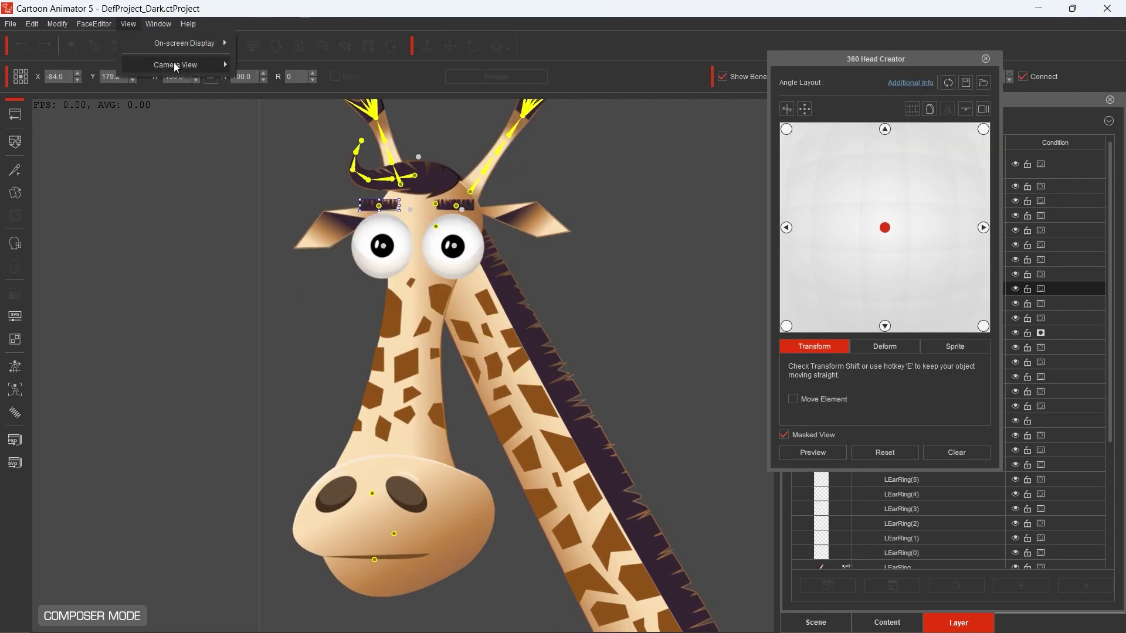
click(746, 478)
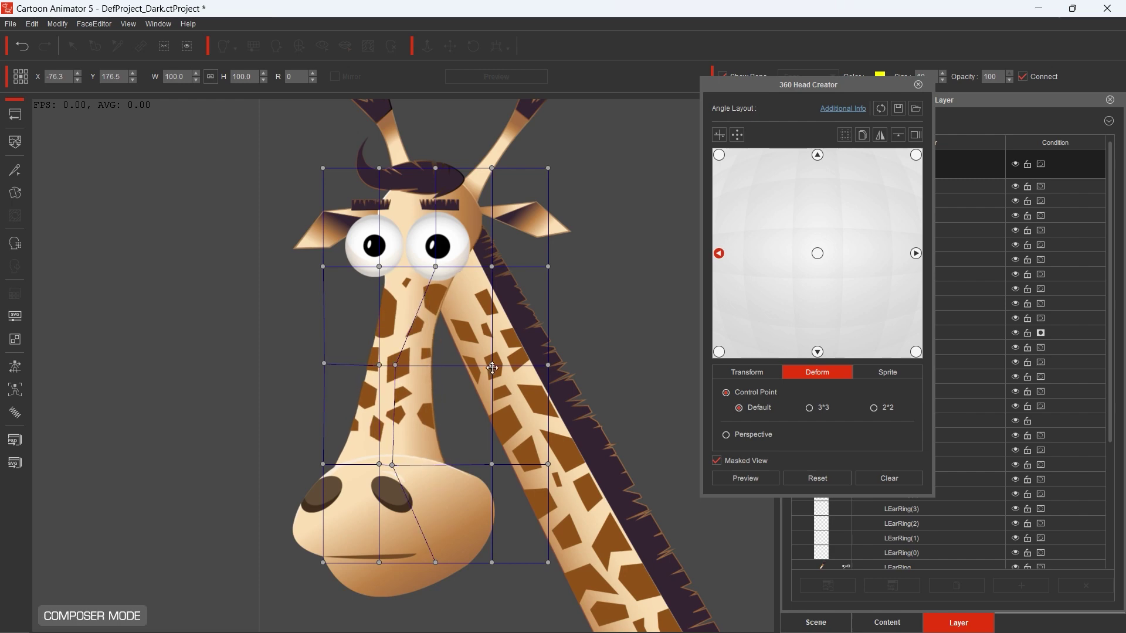
Adjust the right-facing head angle and preview the head turning between angles
click(818, 253)
click(719, 253)
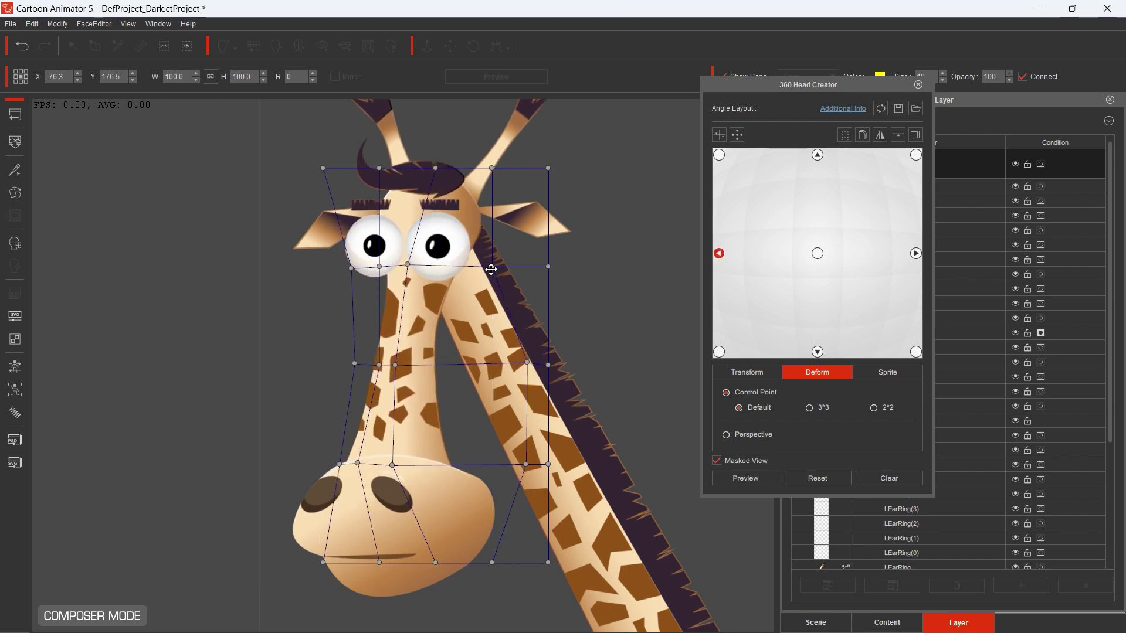
click(915, 253)
click(818, 253)
click(745, 479)
click(916, 253)
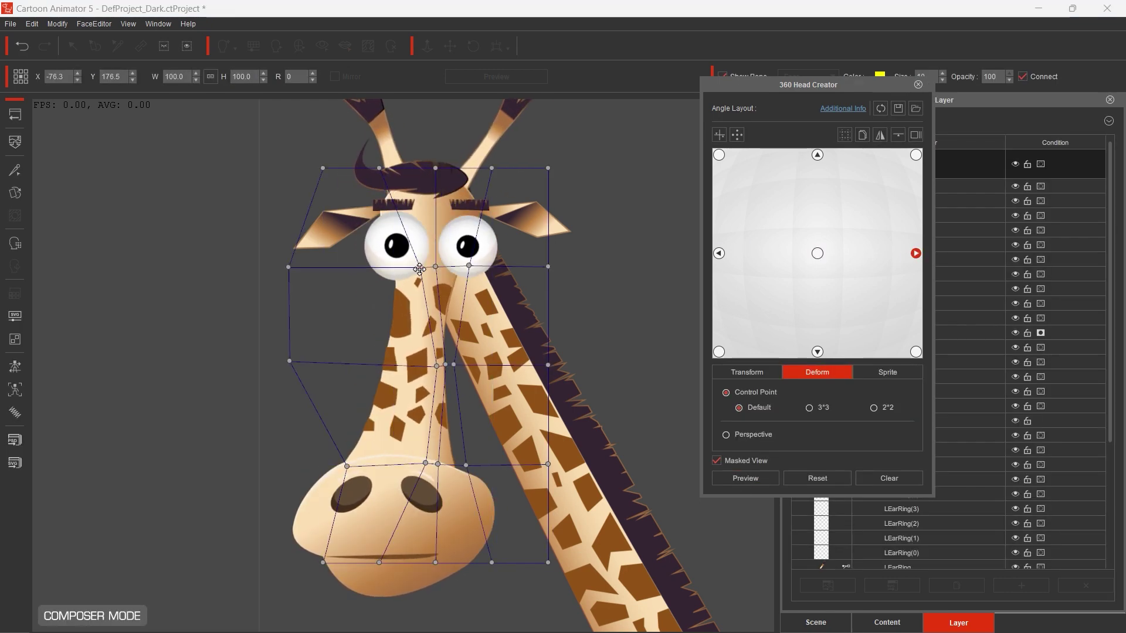
click(745, 478)
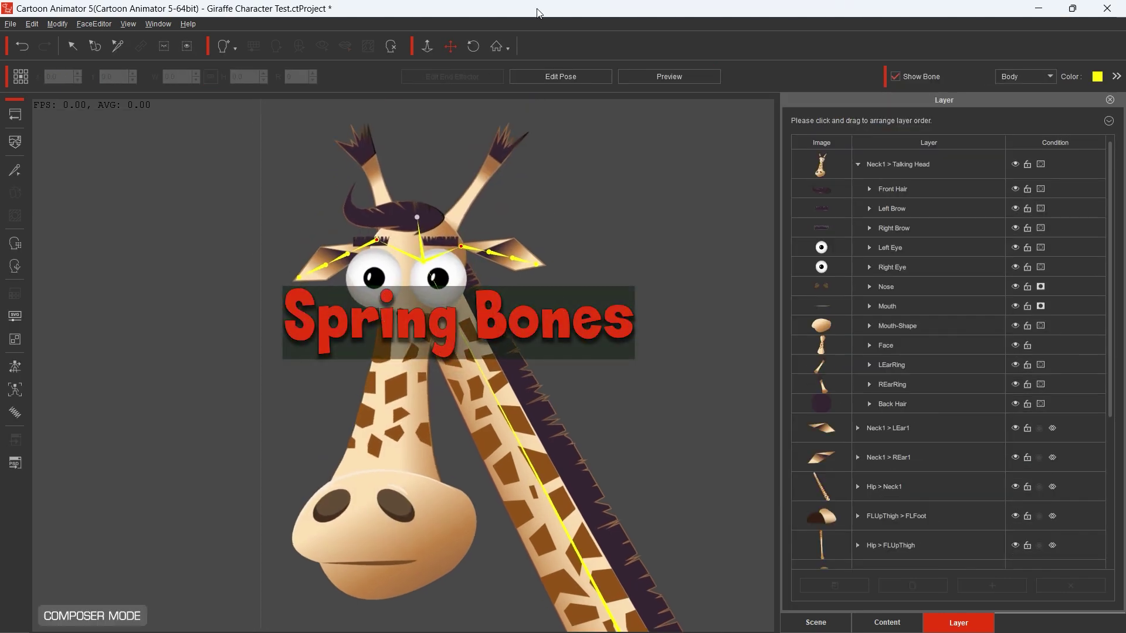
Add a bone chain along the LEarRing layer in the Bone Editor
click(869, 365)
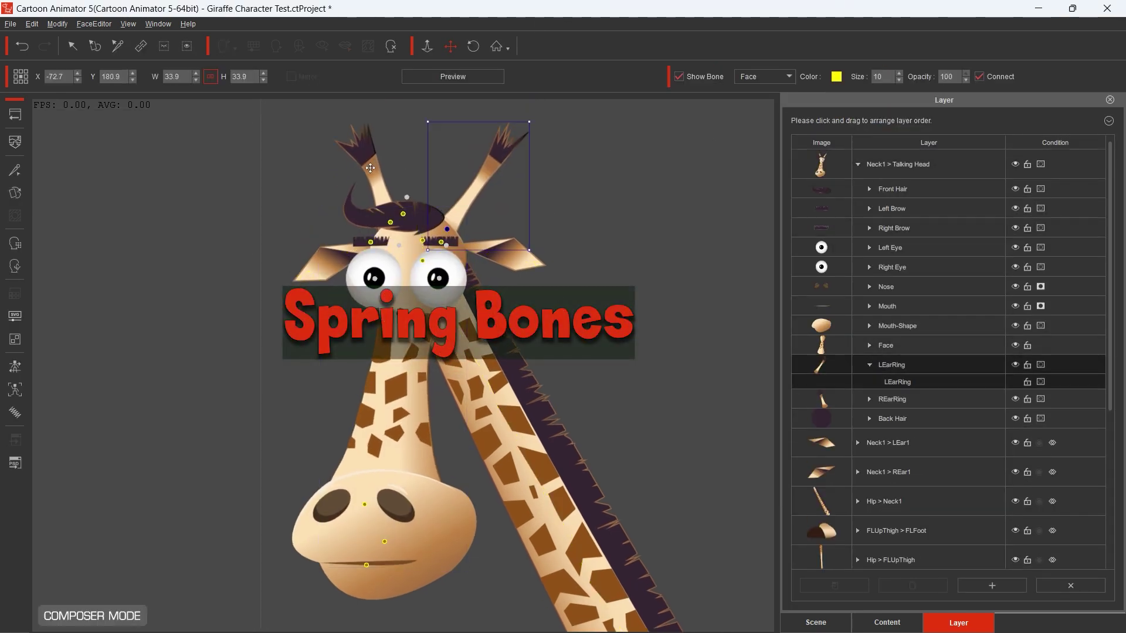
click(15, 173)
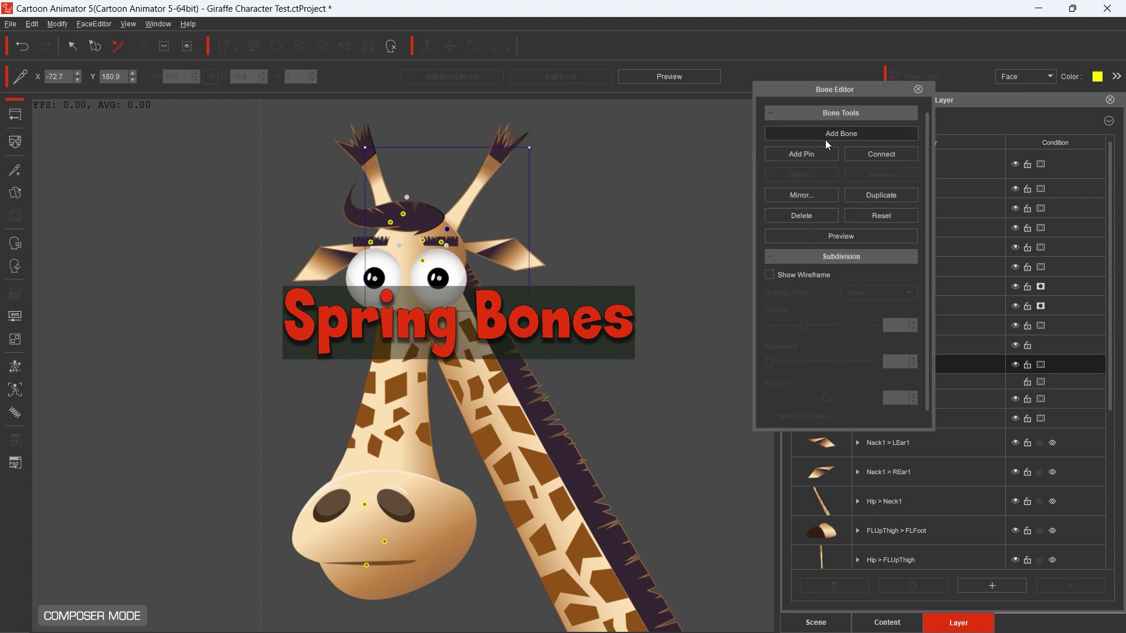
click(841, 133)
click(447, 229)
click(481, 188)
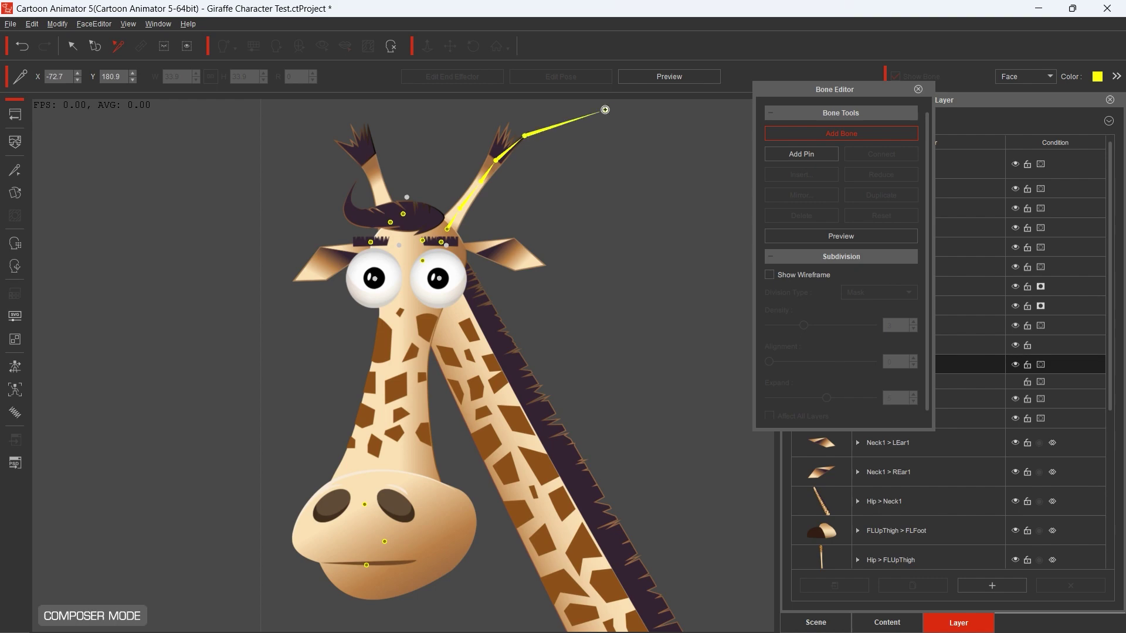
right_click(605, 110)
click(918, 89)
Add a bone chain along the REarRing layer
scroll(404, 154, up, 5)
drag(408, 316, 396, 425)
click(870, 450)
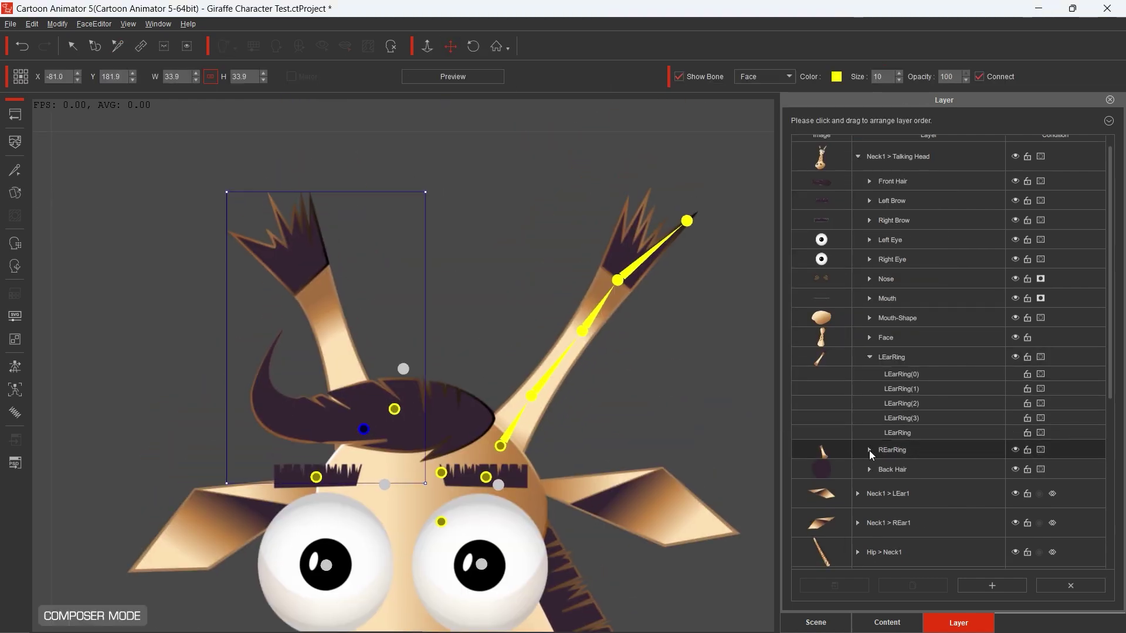
click(16, 170)
click(841, 133)
click(364, 430)
click(347, 381)
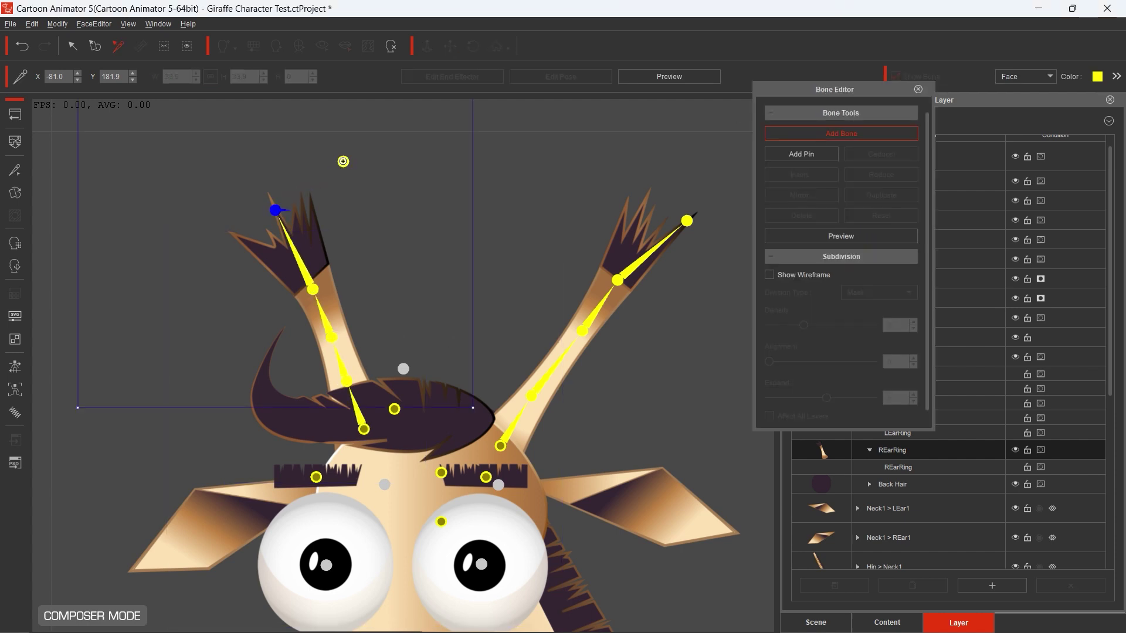
right_click(276, 211)
Reposition the LEarRing chain's tip joint, check its bones, and close bone editing
drag(688, 220, 645, 212)
click(615, 276)
click(582, 331)
click(610, 277)
click(645, 212)
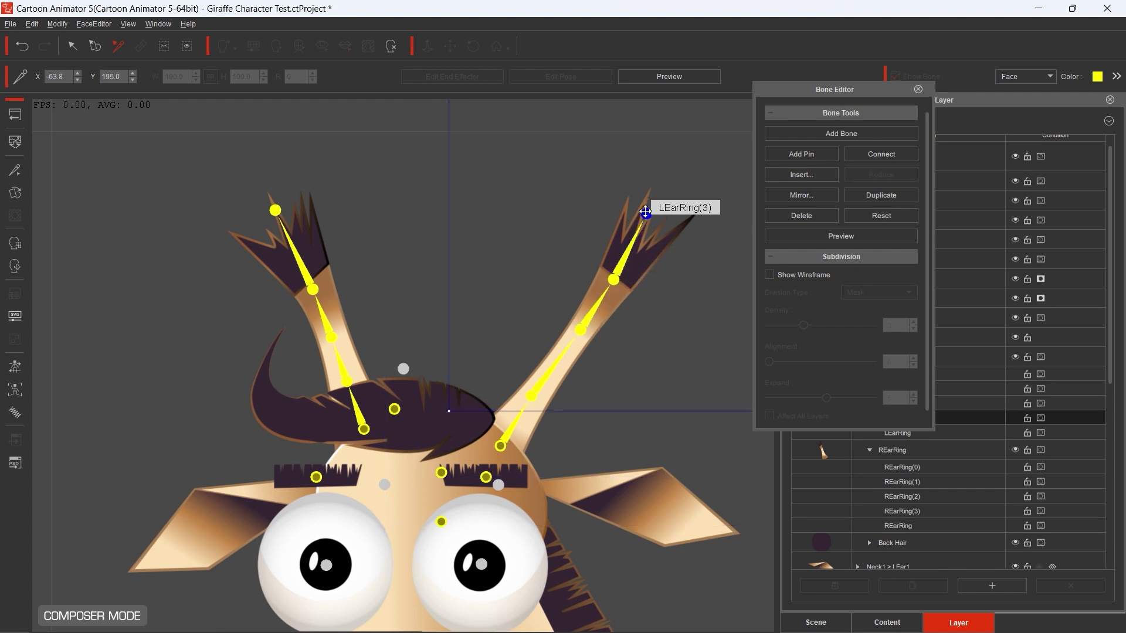
click(918, 89)
Open the Spring Editor and select bone LEarRing(1), taking it back out of the Default group
click(15, 413)
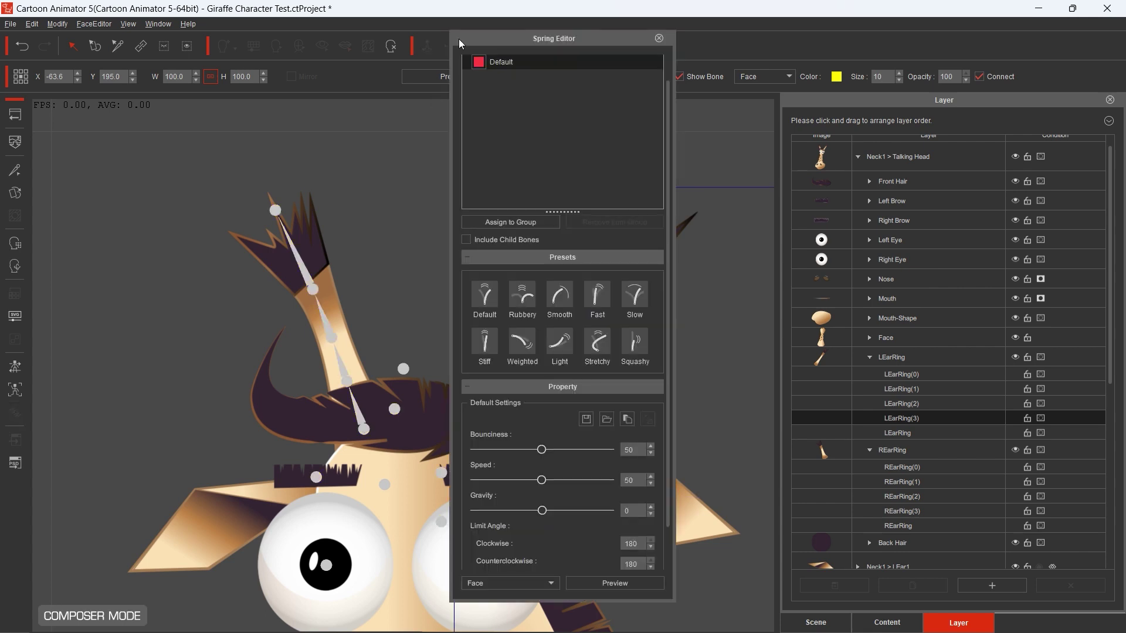
drag(460, 38, 719, 51)
click(582, 333)
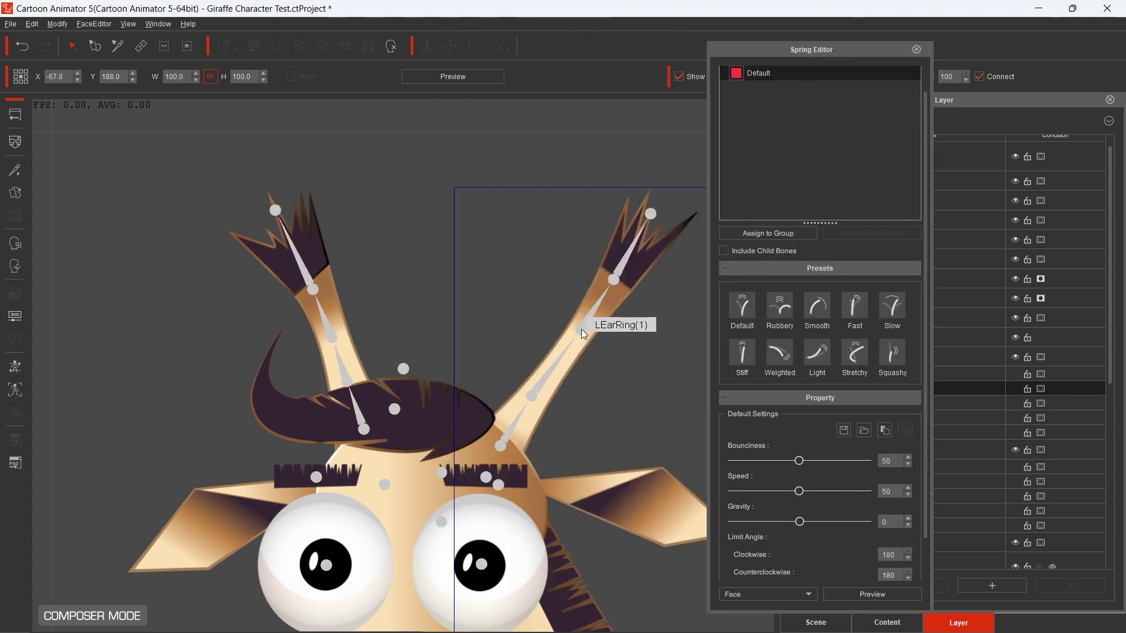
click(768, 236)
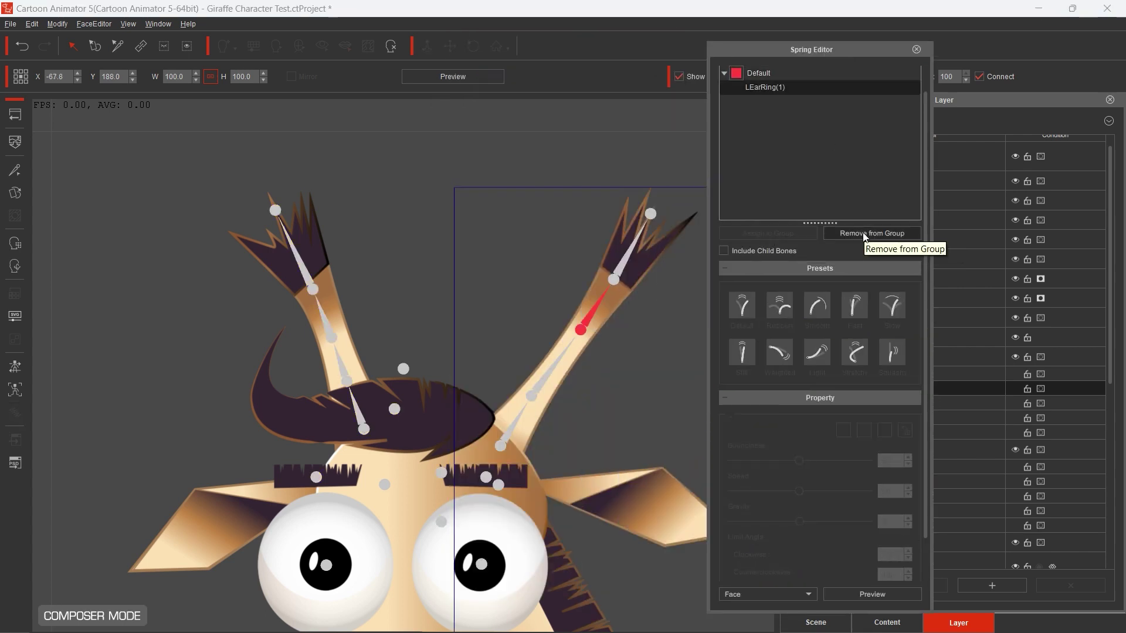
click(864, 233)
scroll(924, 68, up, 1)
Create a spring group named LEring and add a second spring group
click(893, 73)
double_click(758, 109)
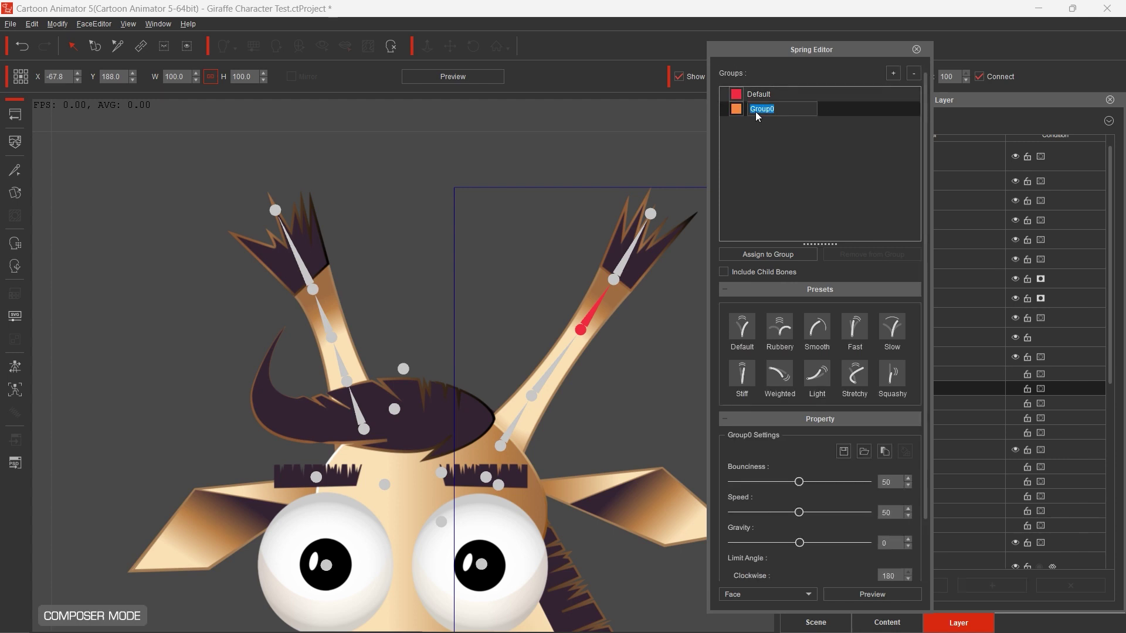
text(LEring)
key(Return)
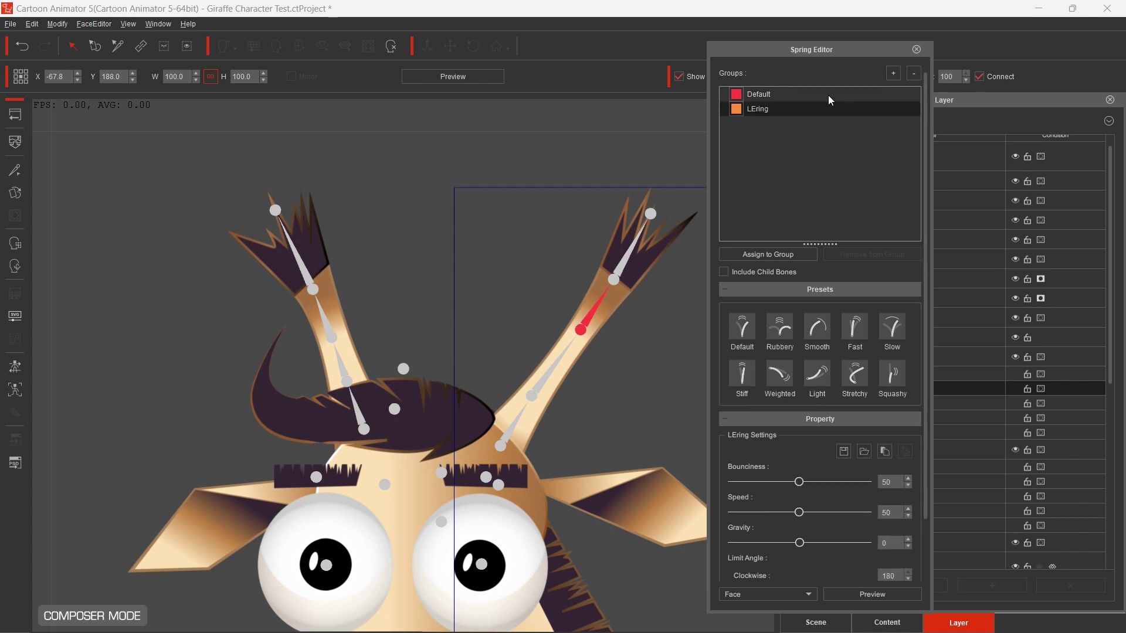
click(893, 73)
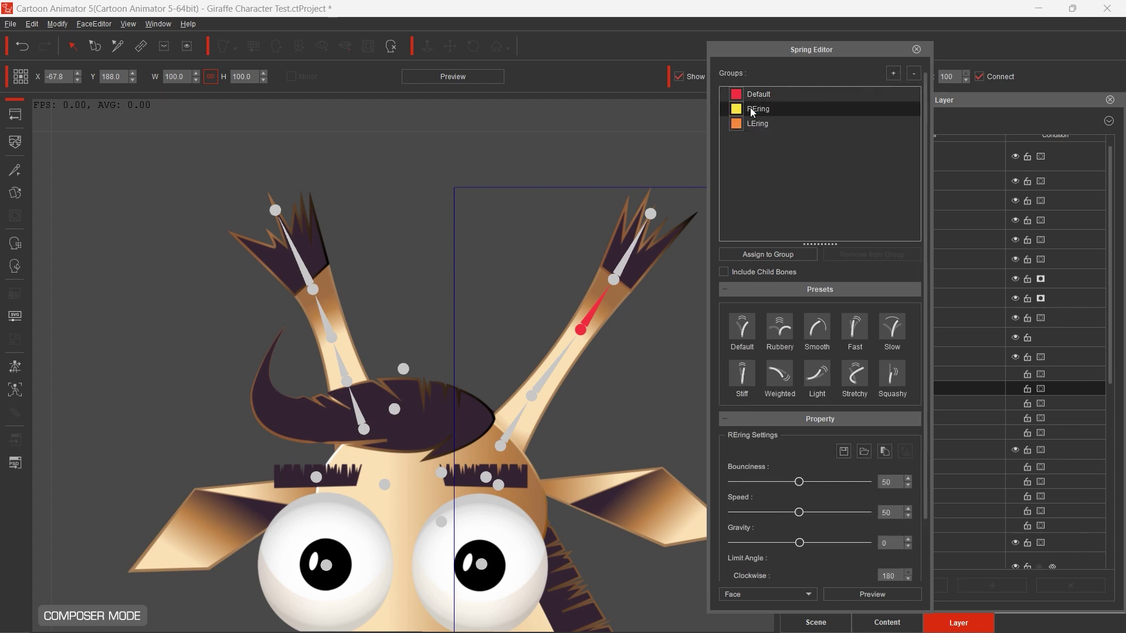
Assign bones LEarRing(1), LEarRing(2) and LEarRing(3) to the LEring group
click(757, 124)
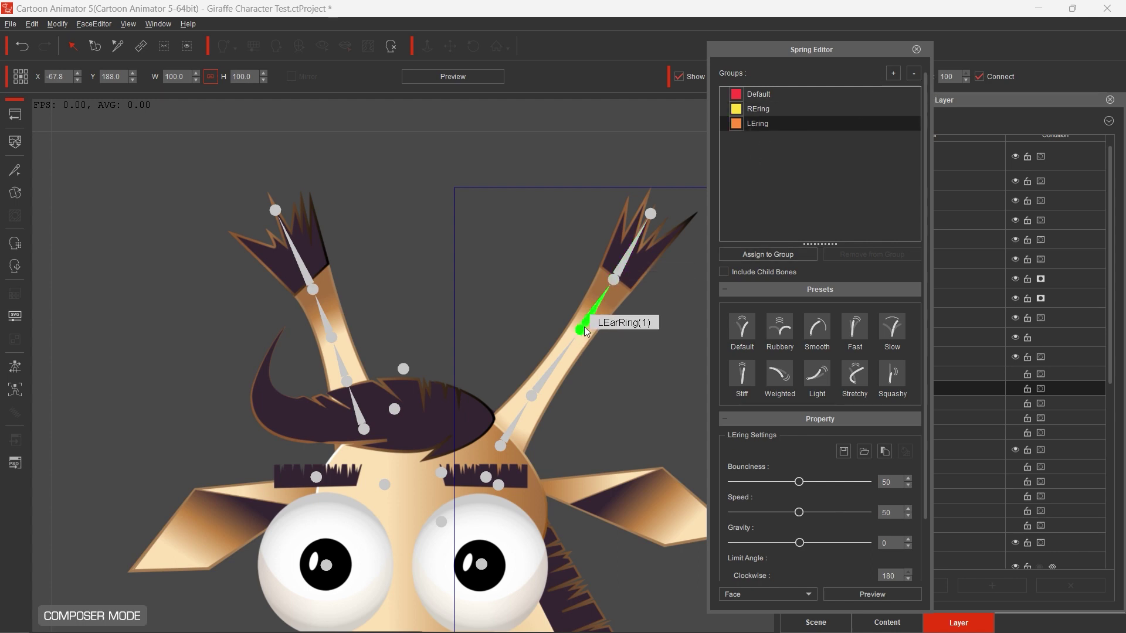
click(759, 255)
click(634, 249)
click(754, 256)
click(650, 214)
click(748, 260)
Assign the right ear ring bones to the REring group and close the Spring Editor
click(752, 169)
click(327, 314)
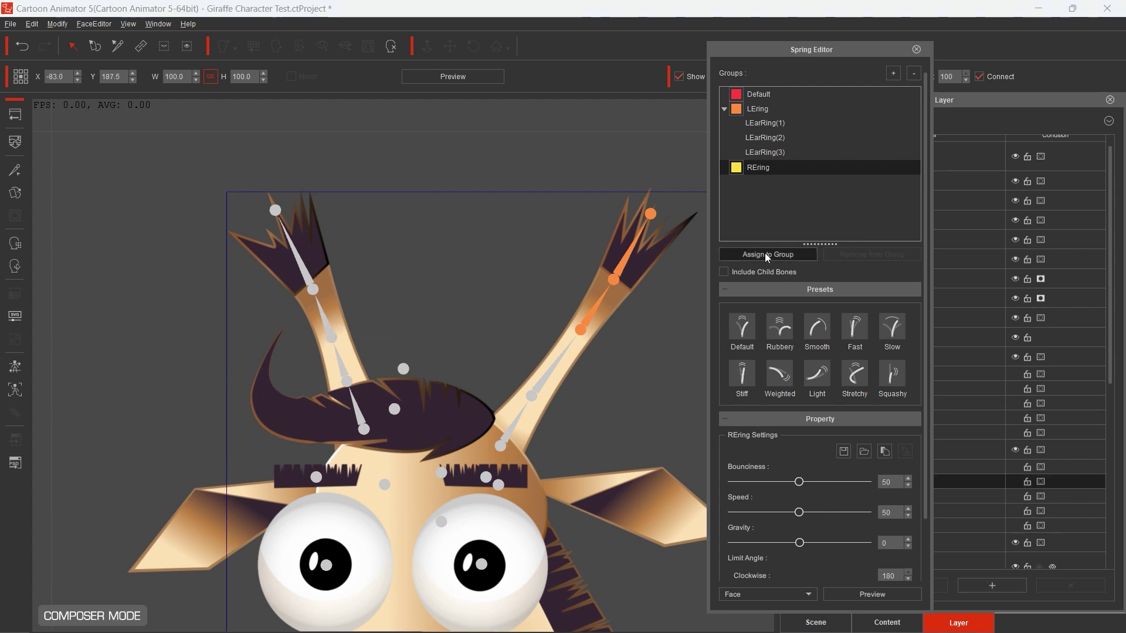
click(753, 254)
click(309, 252)
click(765, 255)
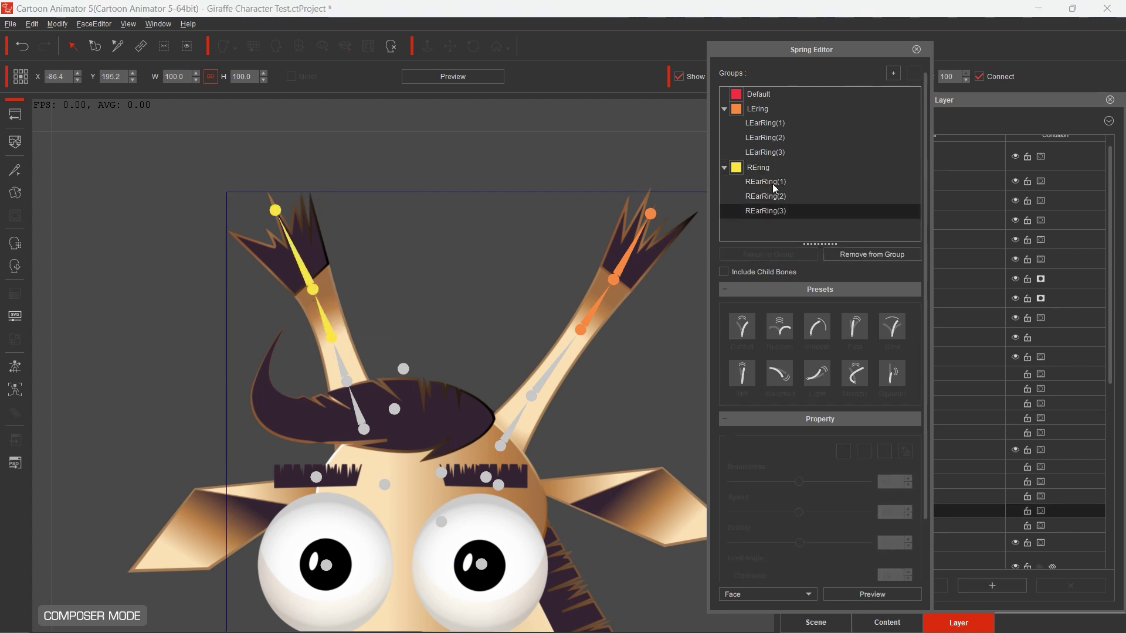
click(918, 50)
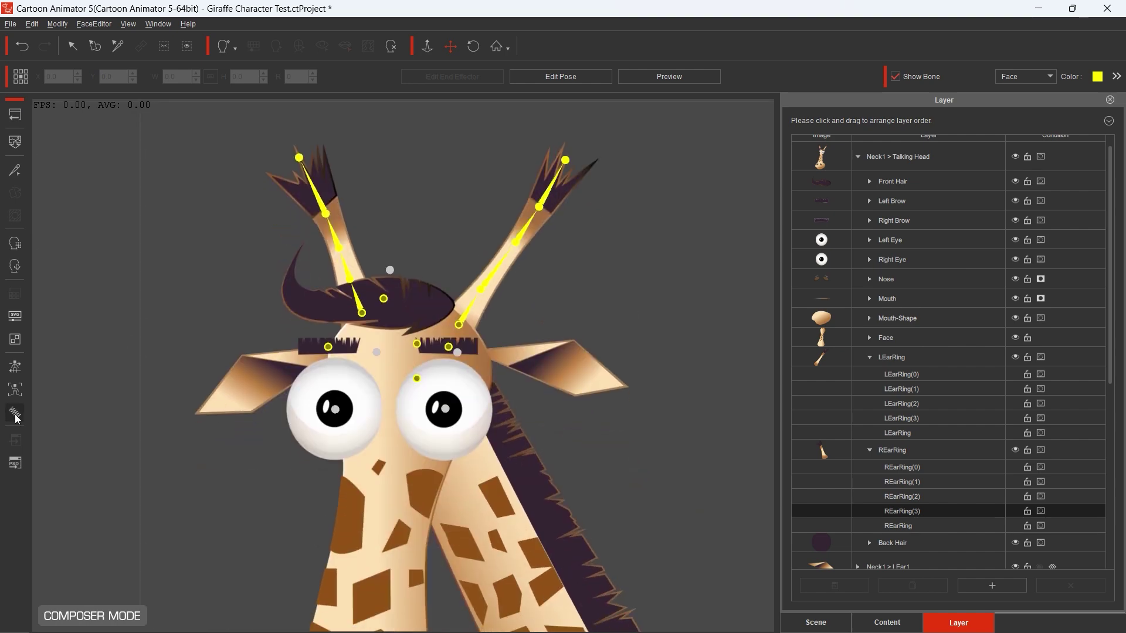
Reopen the Spring Editor and select the REring spring group
click(15, 413)
click(429, 367)
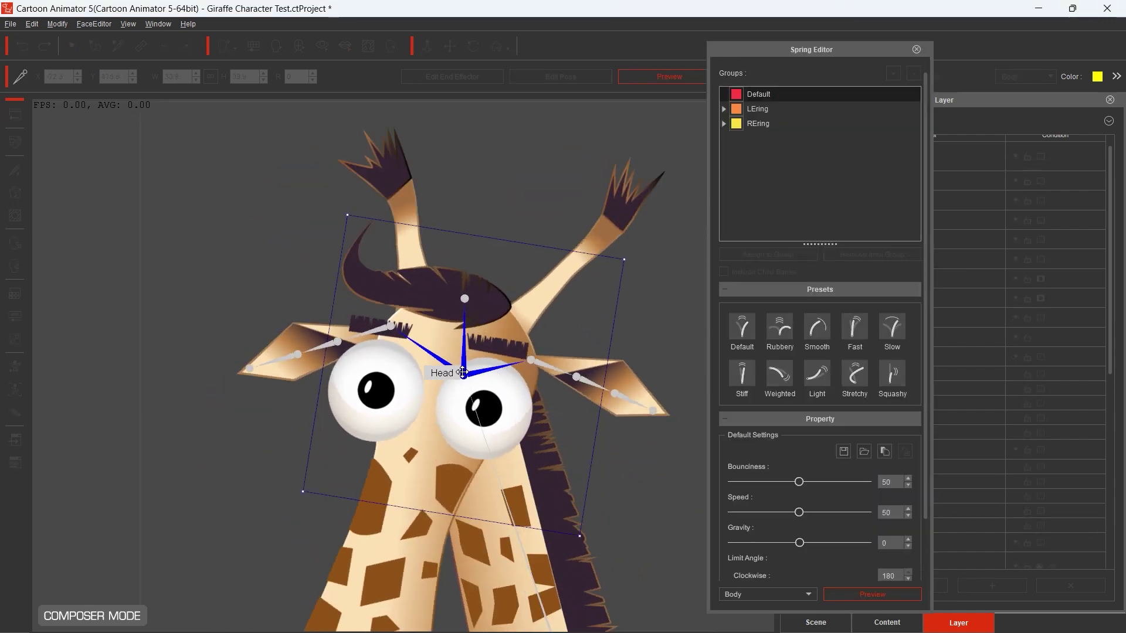
click(568, 142)
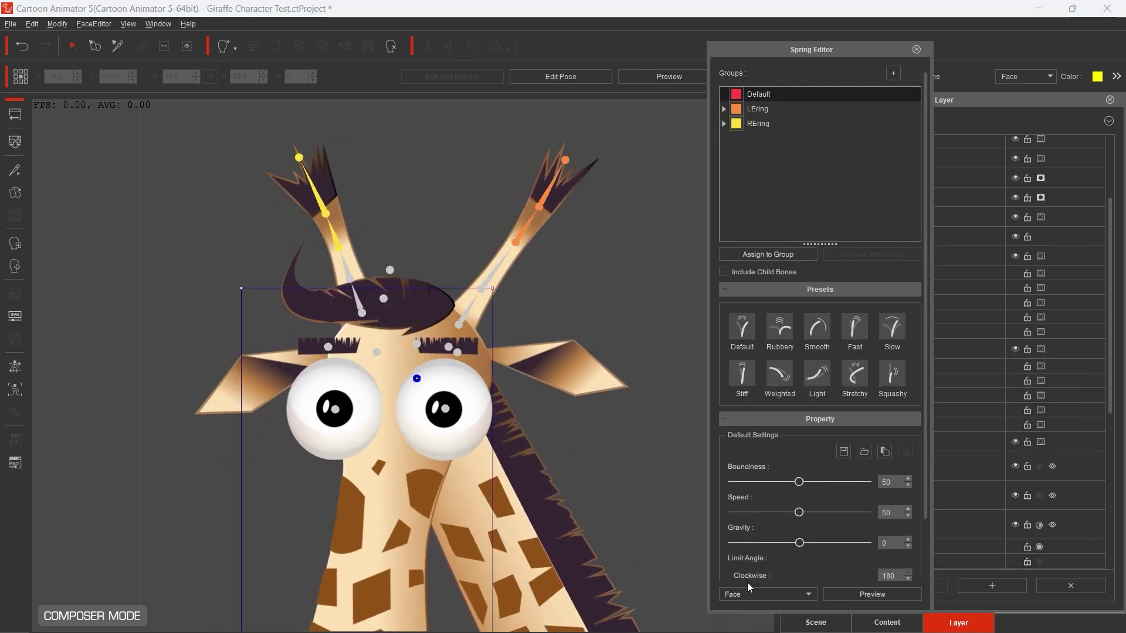
click(759, 109)
scroll(932, 496, down, 1)
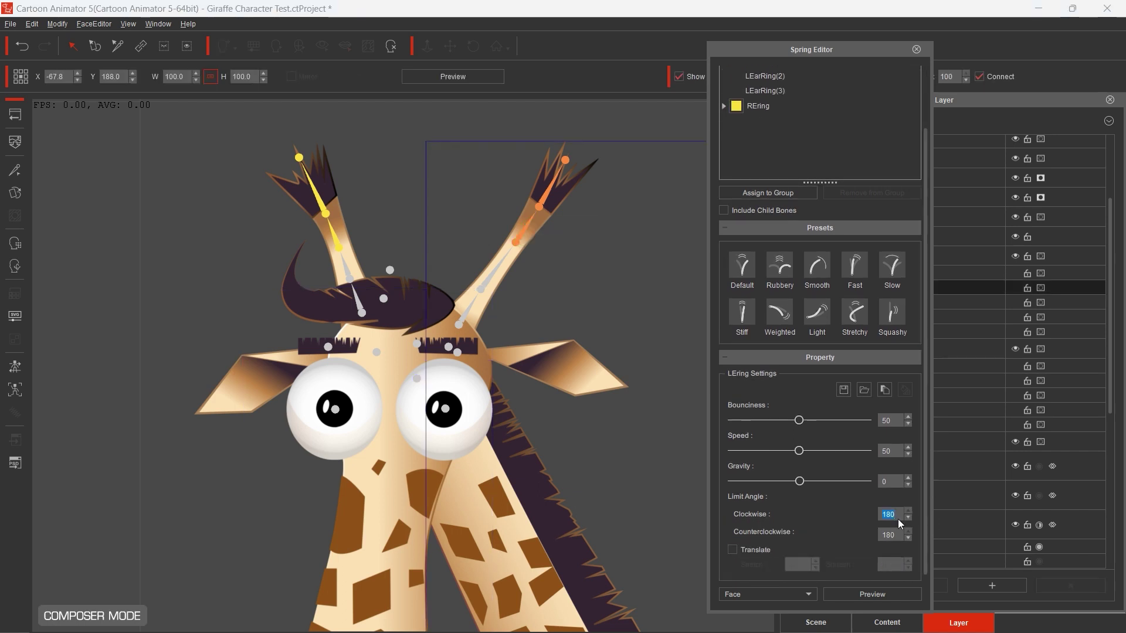
click(758, 106)
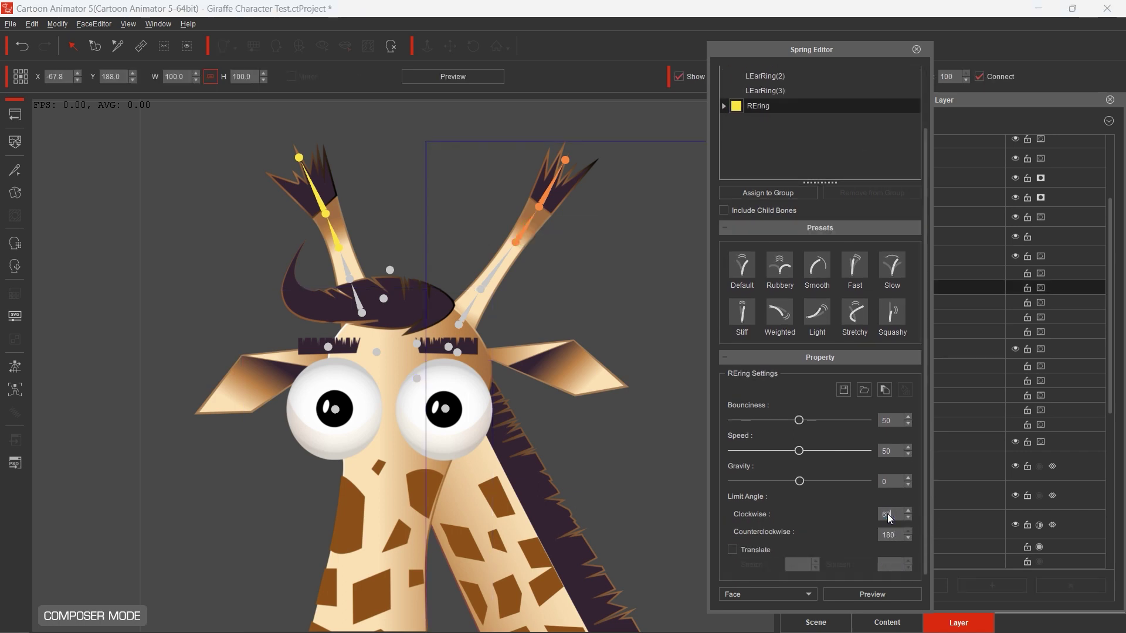
Preview the REring springs with Body, then close the Spring Editor
click(872, 594)
click(809, 594)
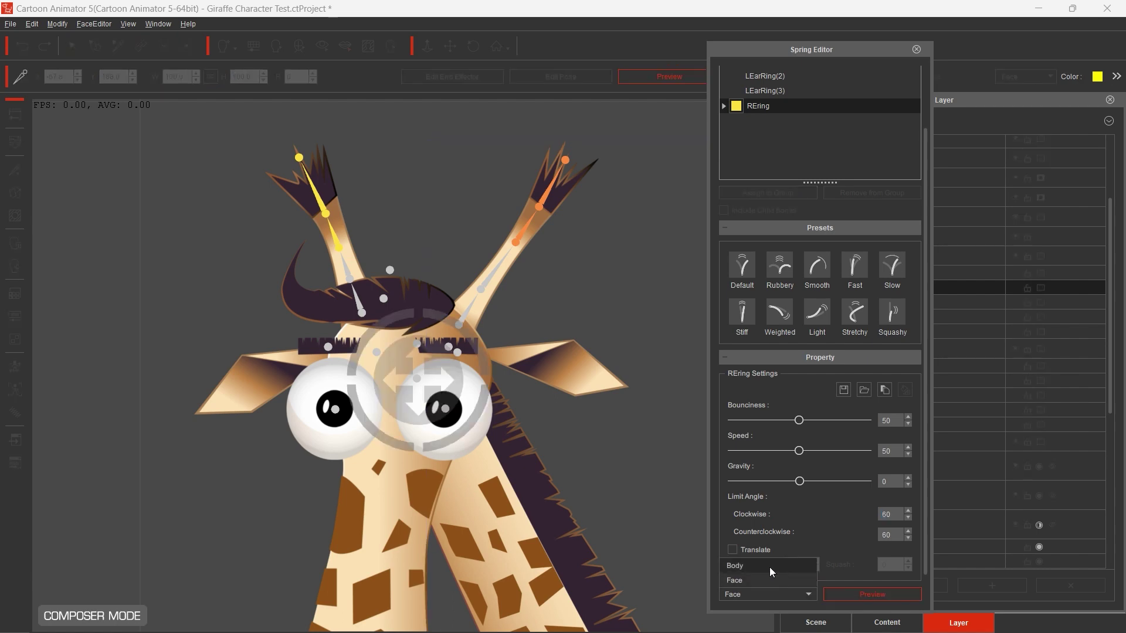
click(739, 565)
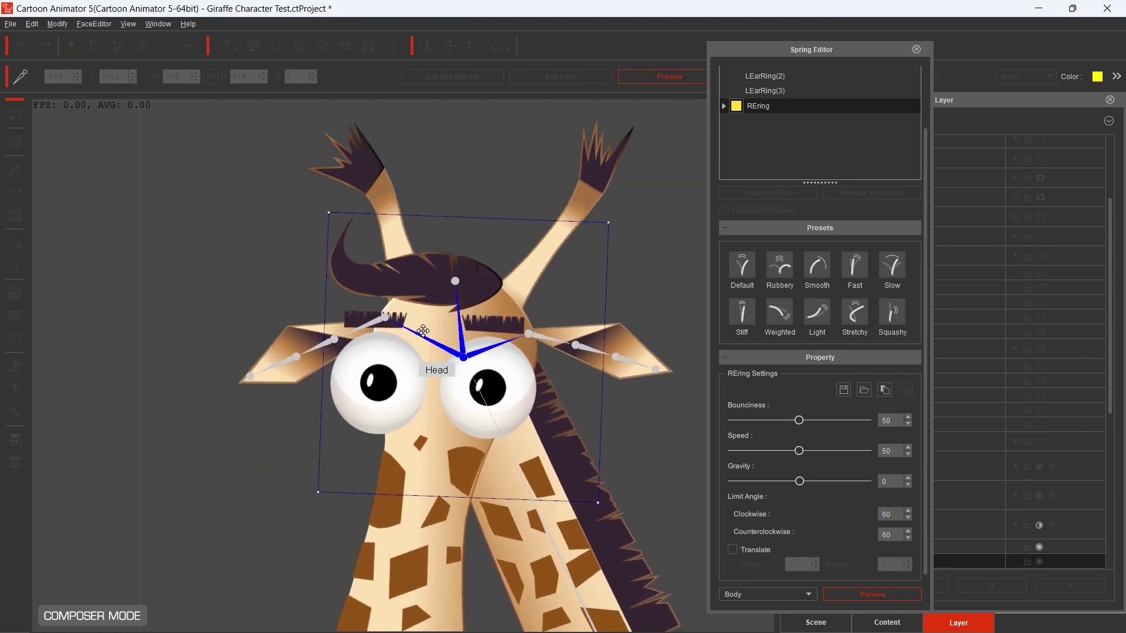
click(917, 49)
Rig the giraffe's front hair with a bone chain and create a new FrontHair spring group
click(370, 314)
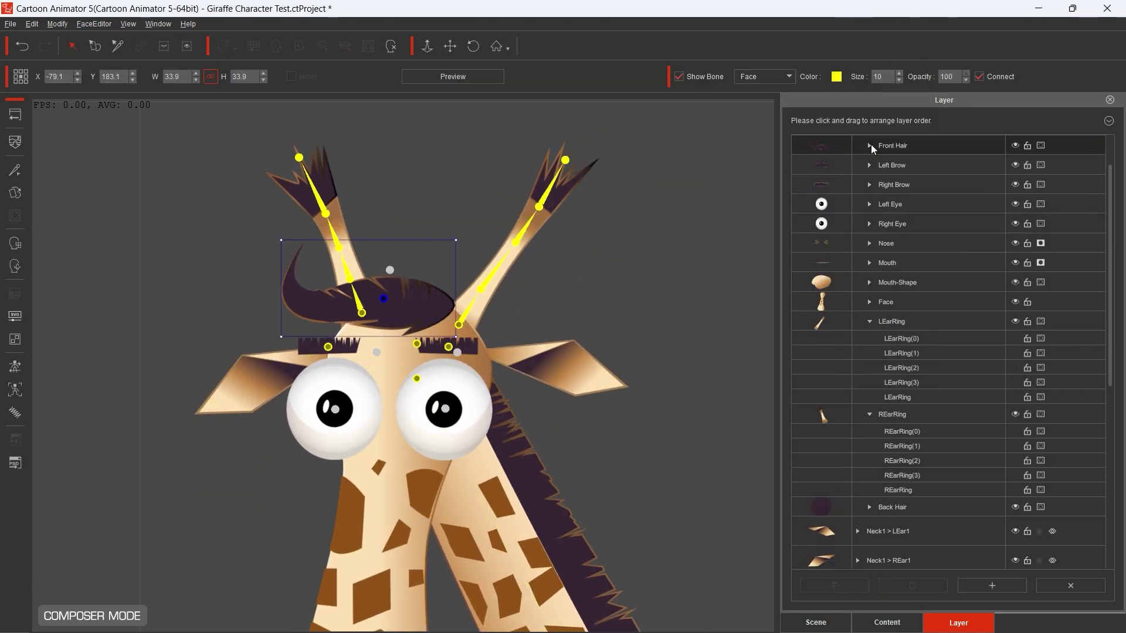
scroll(871, 146, up, 2)
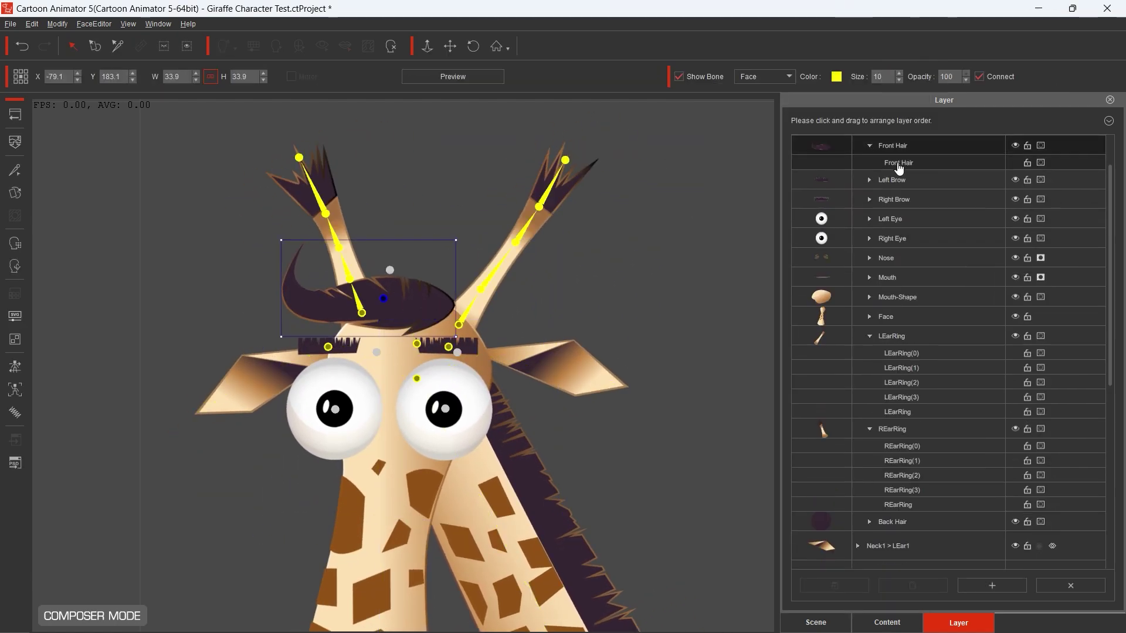
click(15, 170)
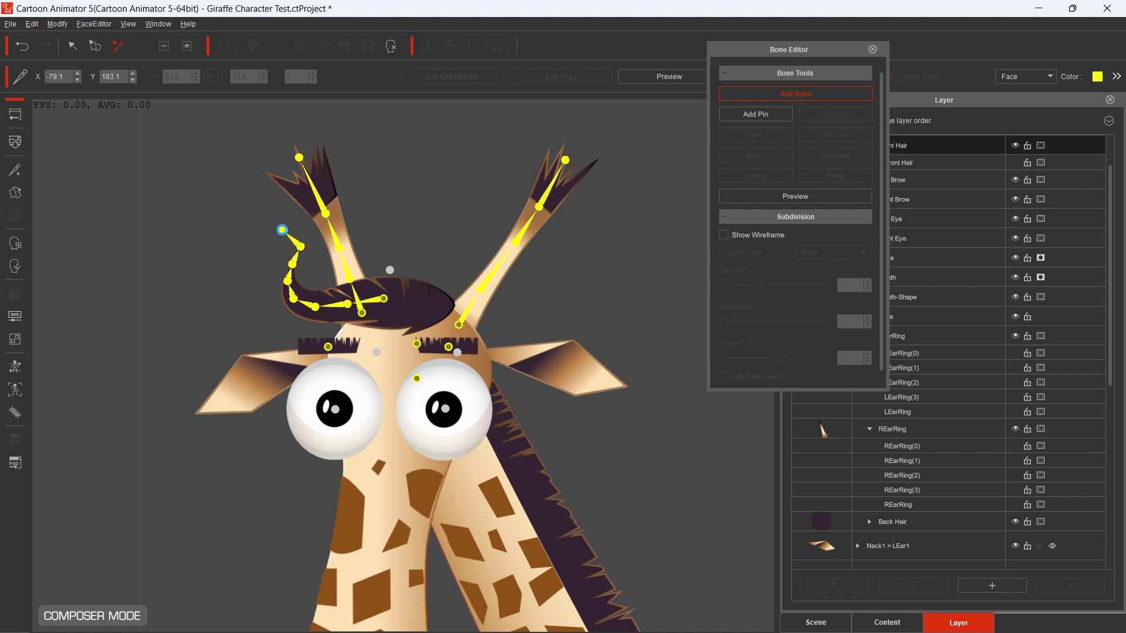
click(15, 414)
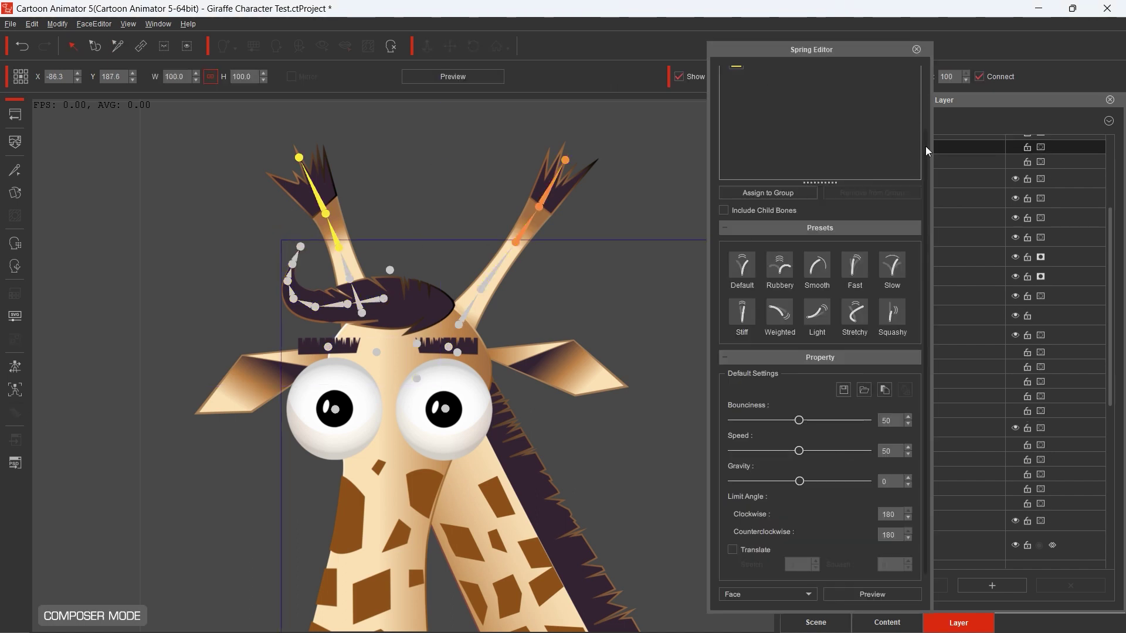
scroll(928, 151, up, 2)
click(893, 72)
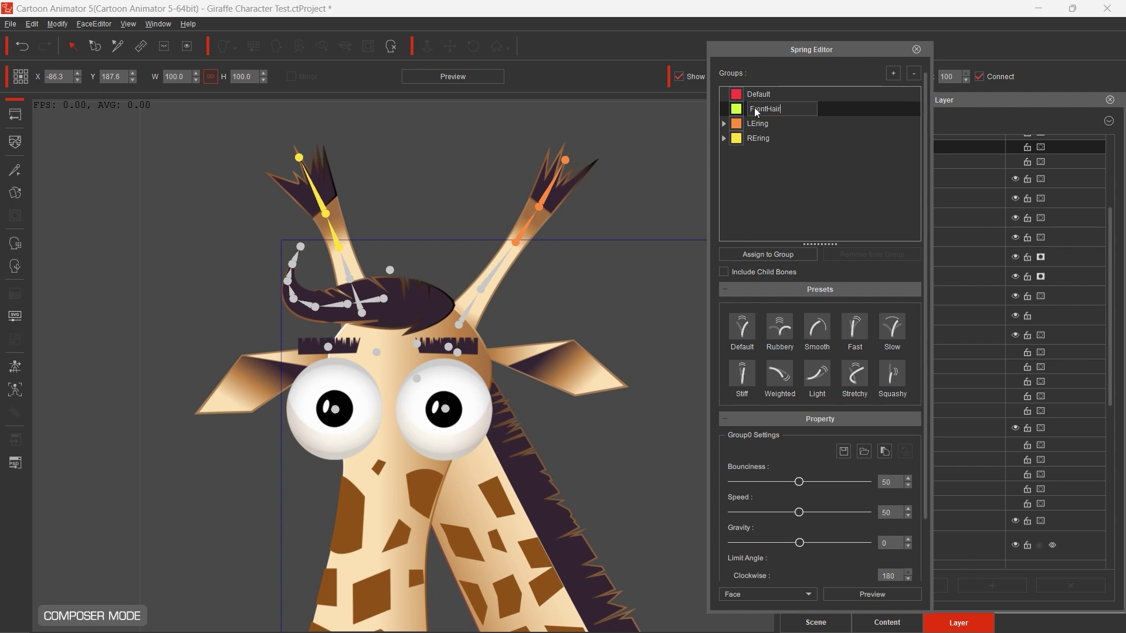
Assign bones Front Hair(1) through Front Hair(5) to FrontHair and start the spring preview
click(782, 255)
click(746, 255)
click(288, 286)
click(768, 254)
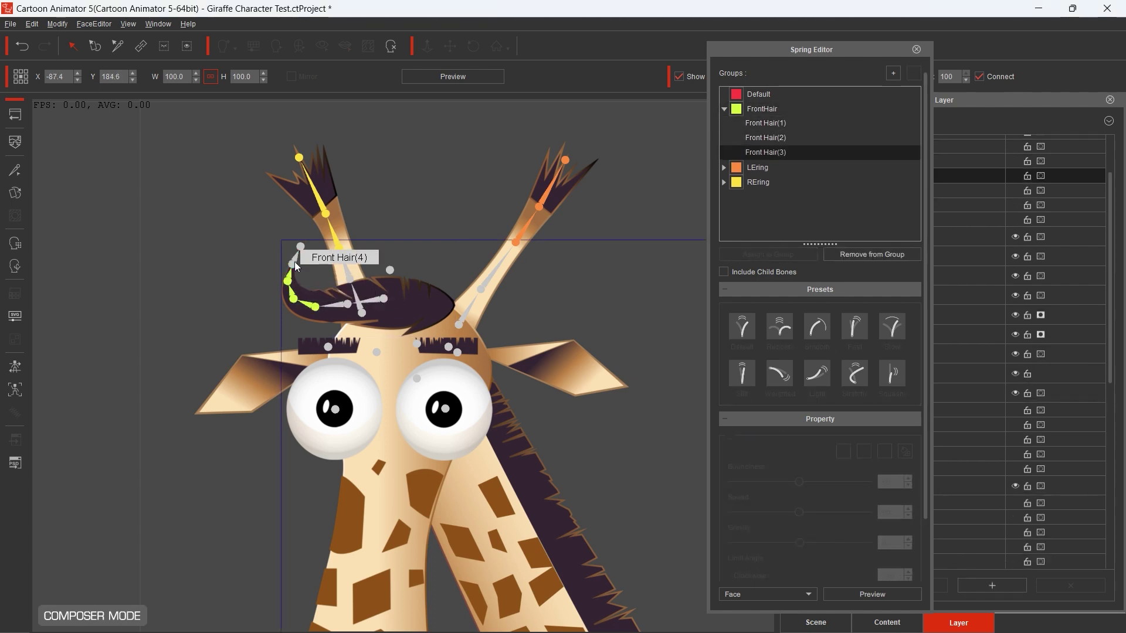
click(301, 247)
click(768, 254)
click(762, 256)
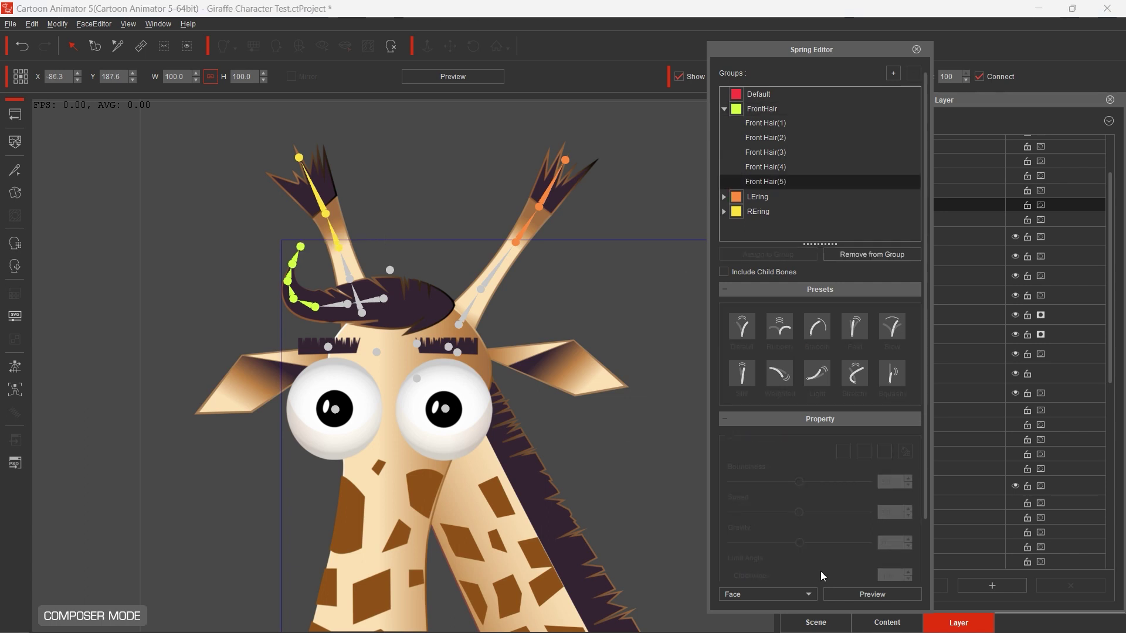
click(839, 594)
Drag the giraffe's Head bone so the front hair and ear ring springs sway
click(420, 383)
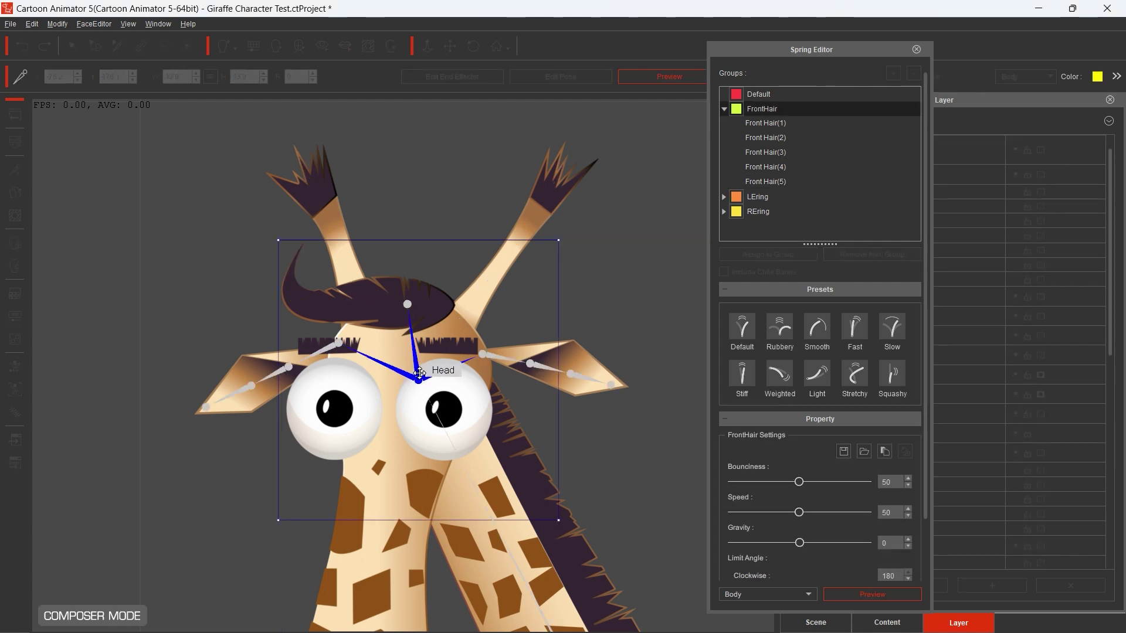
mouse_move(418, 381)
mouse_down()
mouse_move(419, 366)
mouse_move(374, 348)
mouse_move(378, 376)
mouse_move(355, 411)
mouse_move(402, 378)
mouse_move(455, 381)
mouse_move(411, 384)
mouse_move(435, 383)
mouse_move(440, 447)
mouse_move(377, 415)
mouse_move(372, 397)
mouse_move(407, 373)
mouse_move(437, 372)
mouse_move(382, 398)
mouse_move(434, 387)
mouse_move(431, 375)
mouse_up()
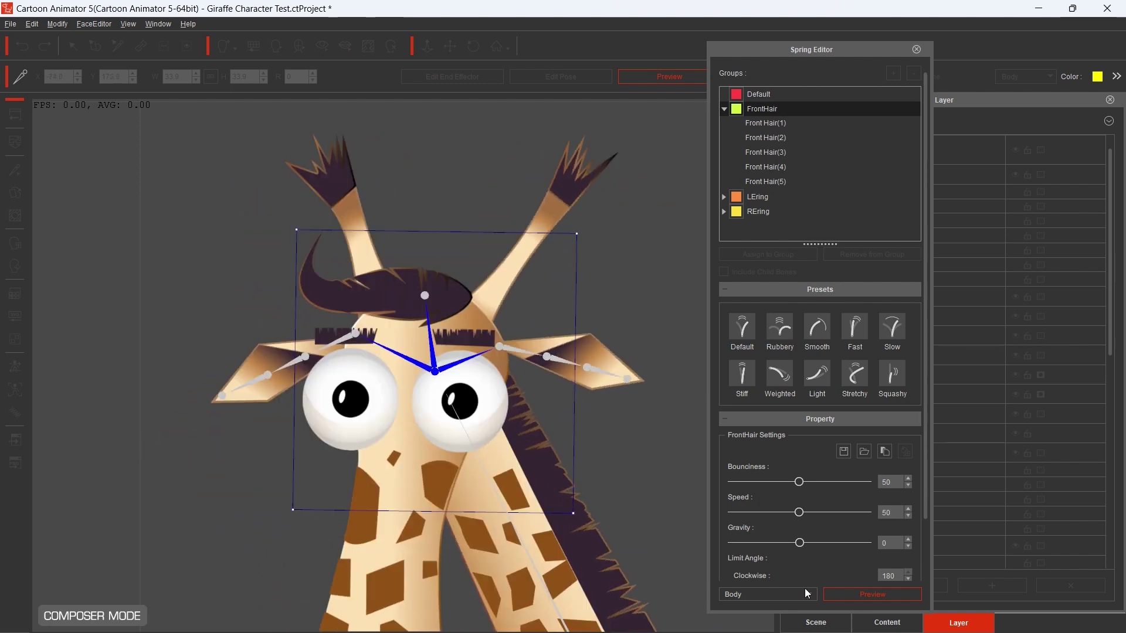
Close the Spring Editor and apply the Trot(2L) horse motion to the giraffe
click(917, 49)
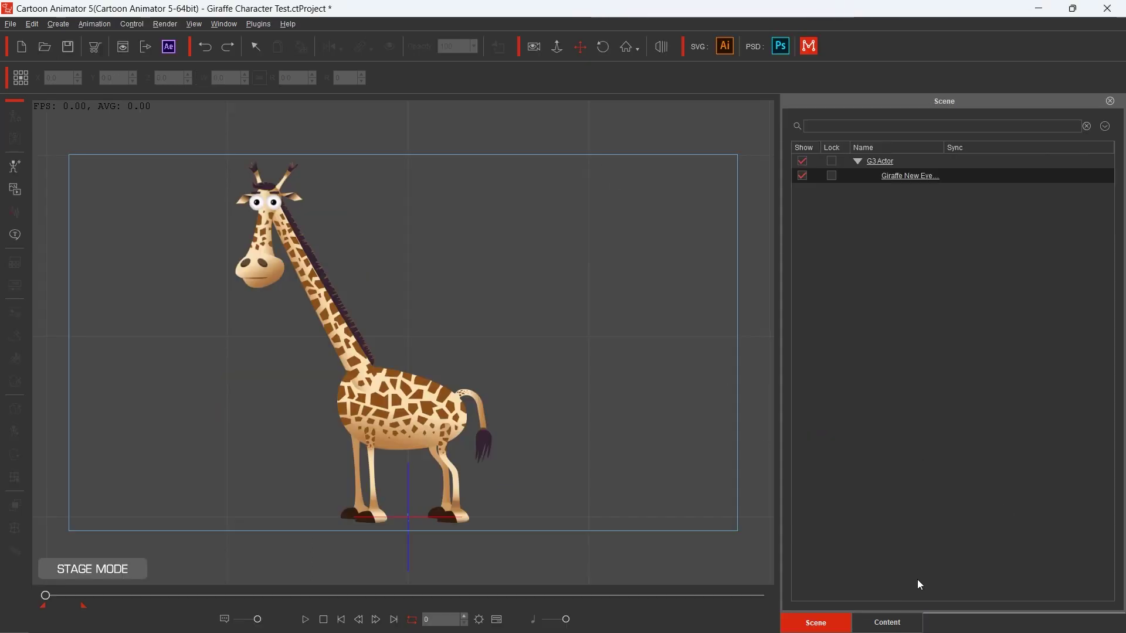
click(886, 623)
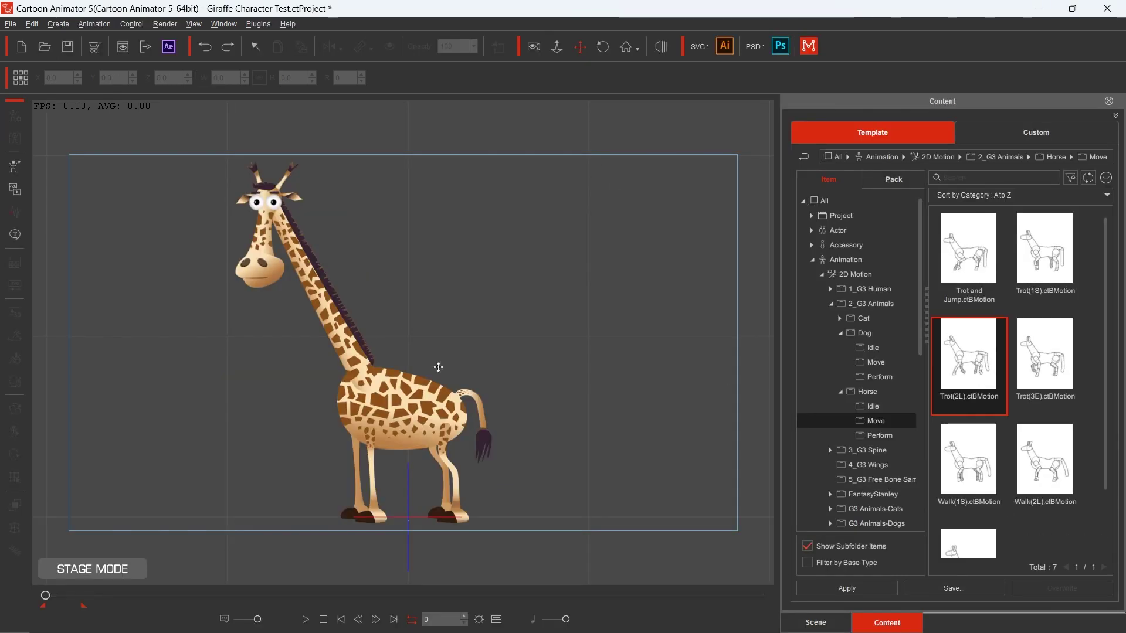
click(397, 414)
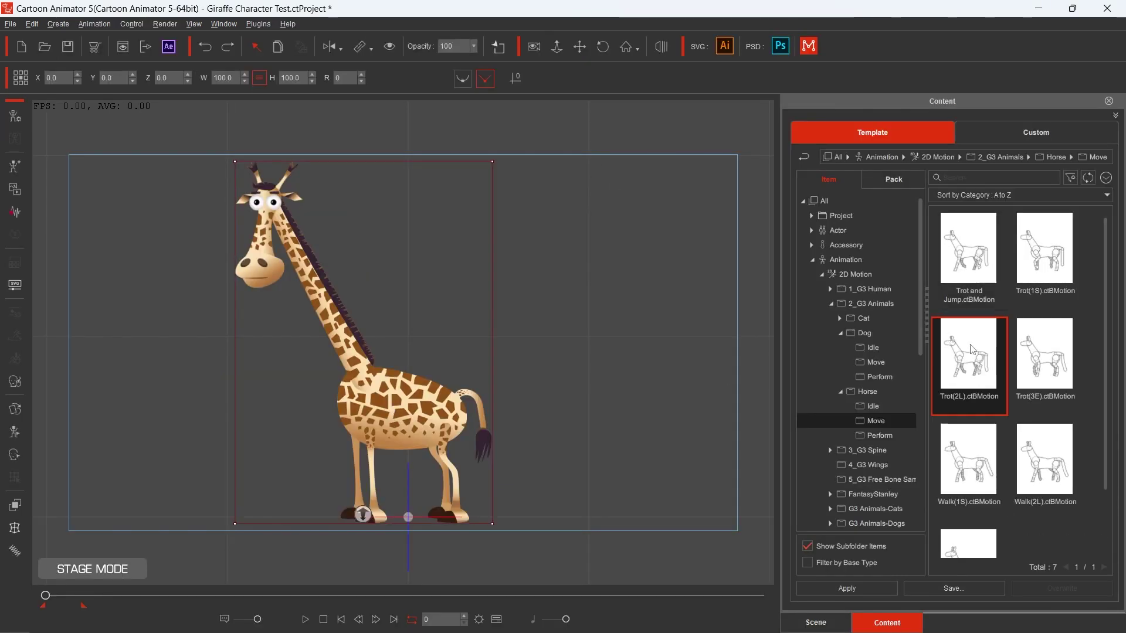
double_click(971, 350)
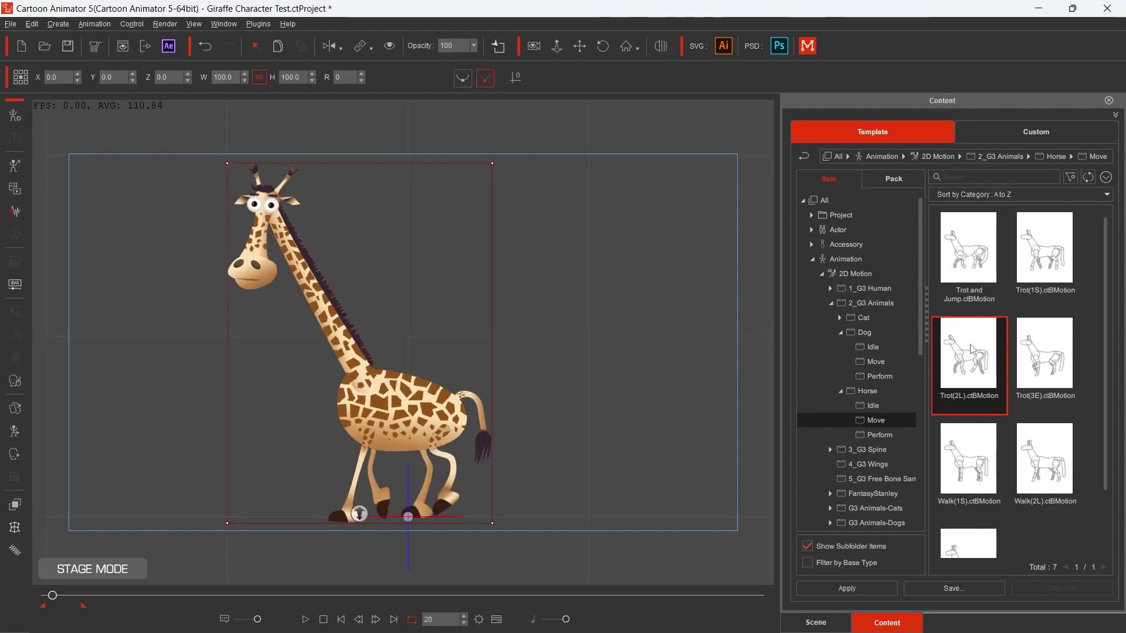
Stretch the Trot(2L) clip on the timeline to frame 100 and play it back
click(496, 620)
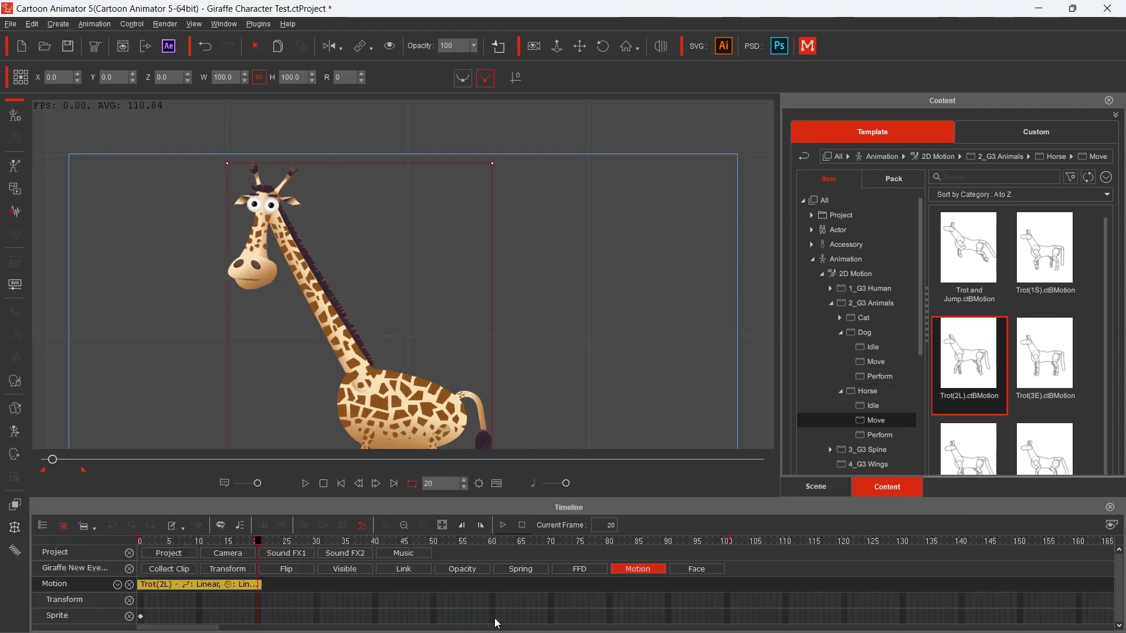
drag(258, 586, 630, 598)
click(729, 585)
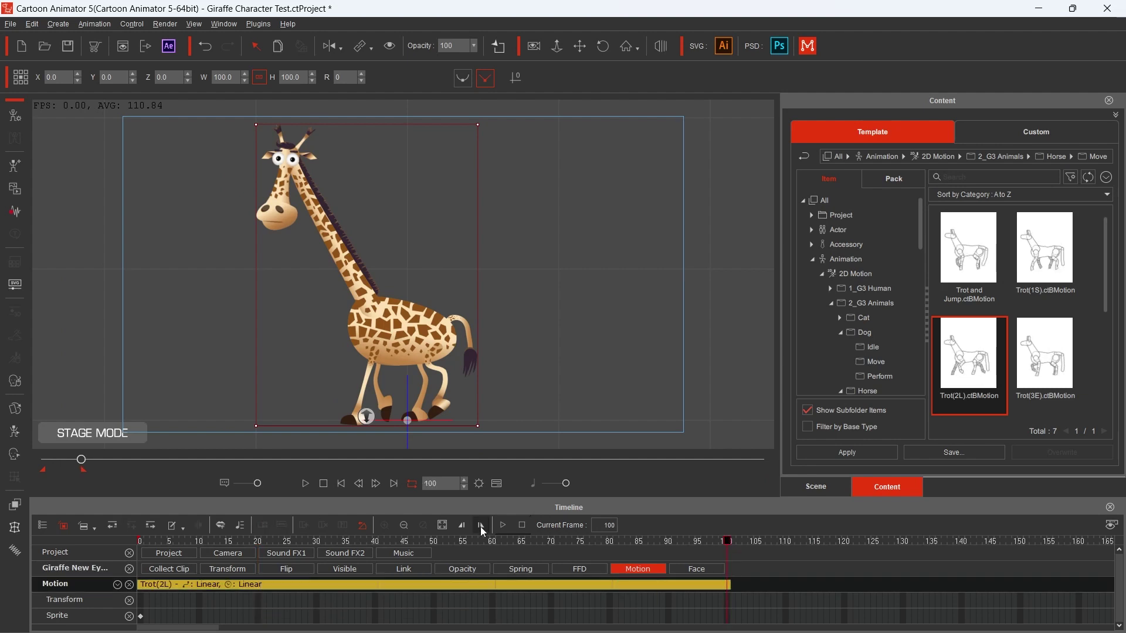
click(305, 483)
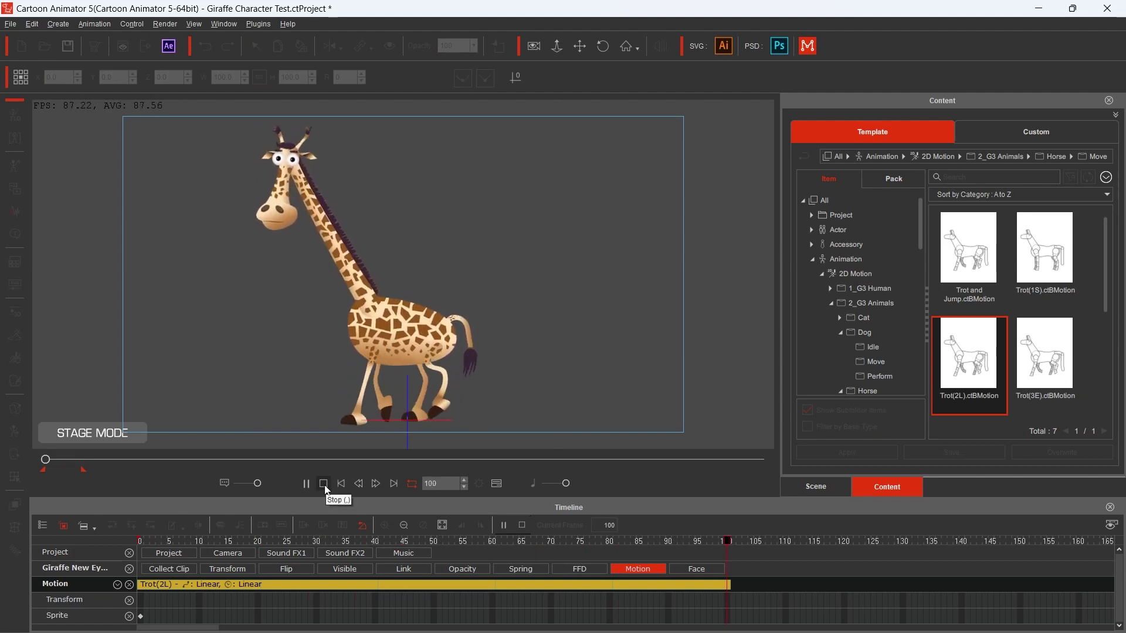
click(324, 484)
Zoom the camera in on the giraffe's head and play the trot close up
click(579, 46)
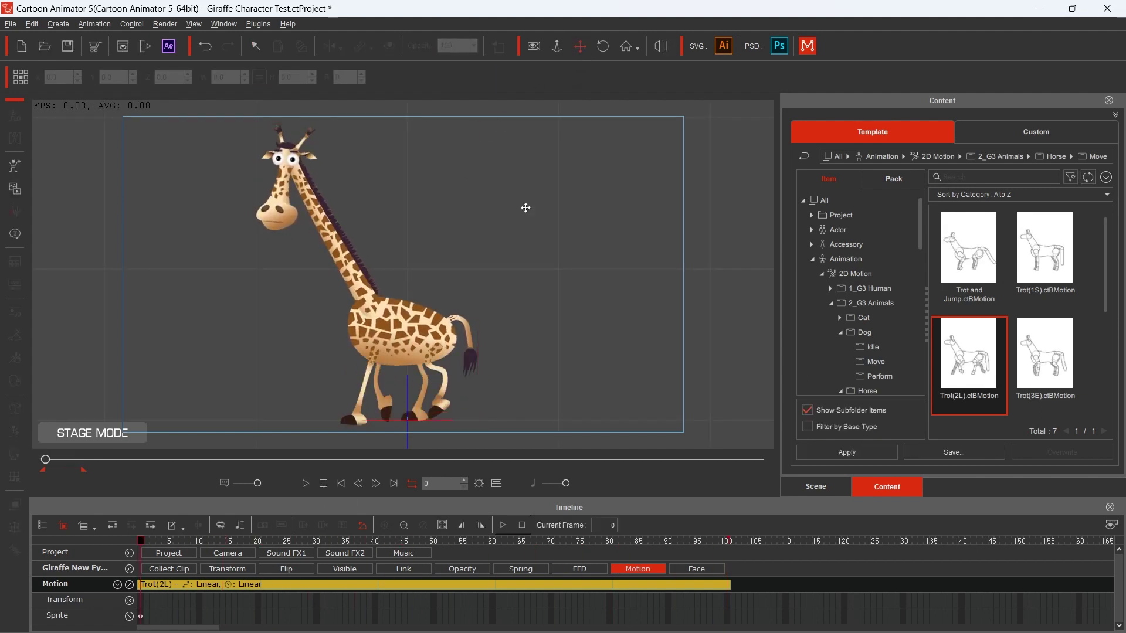
scroll(490, 228, up, 6)
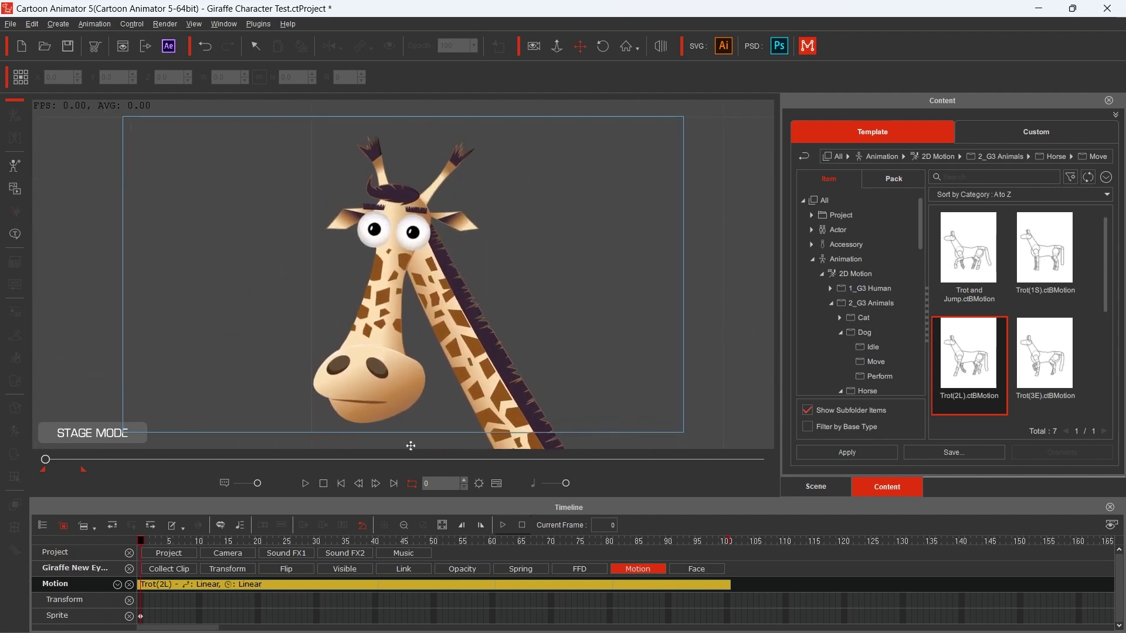
click(306, 483)
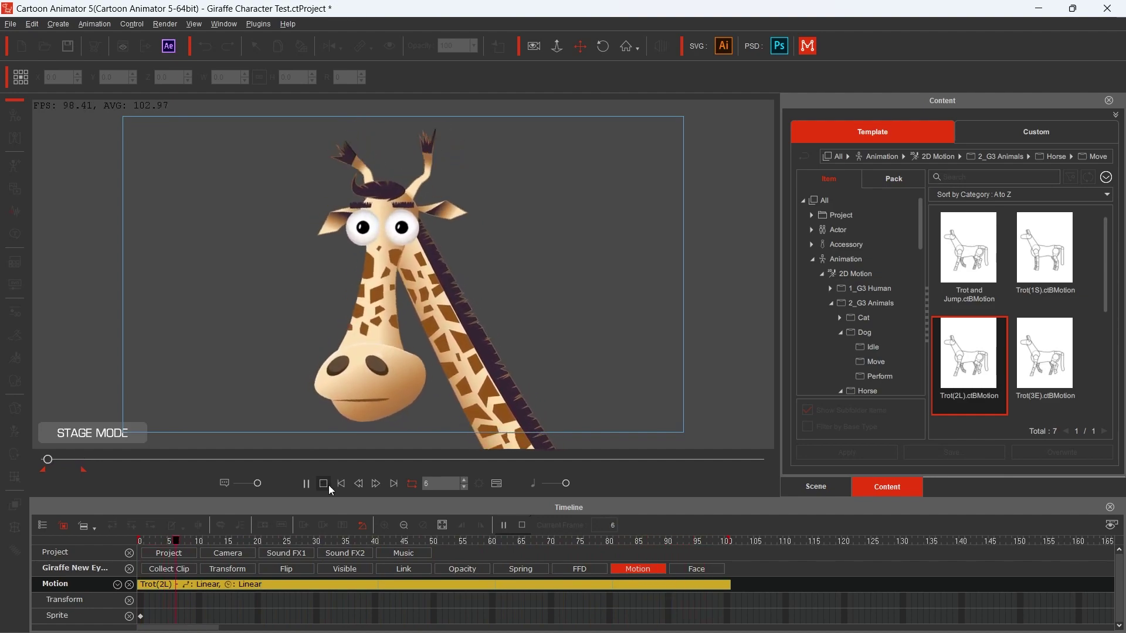
Stop the trot playback and rewind to frame 0
click(328, 484)
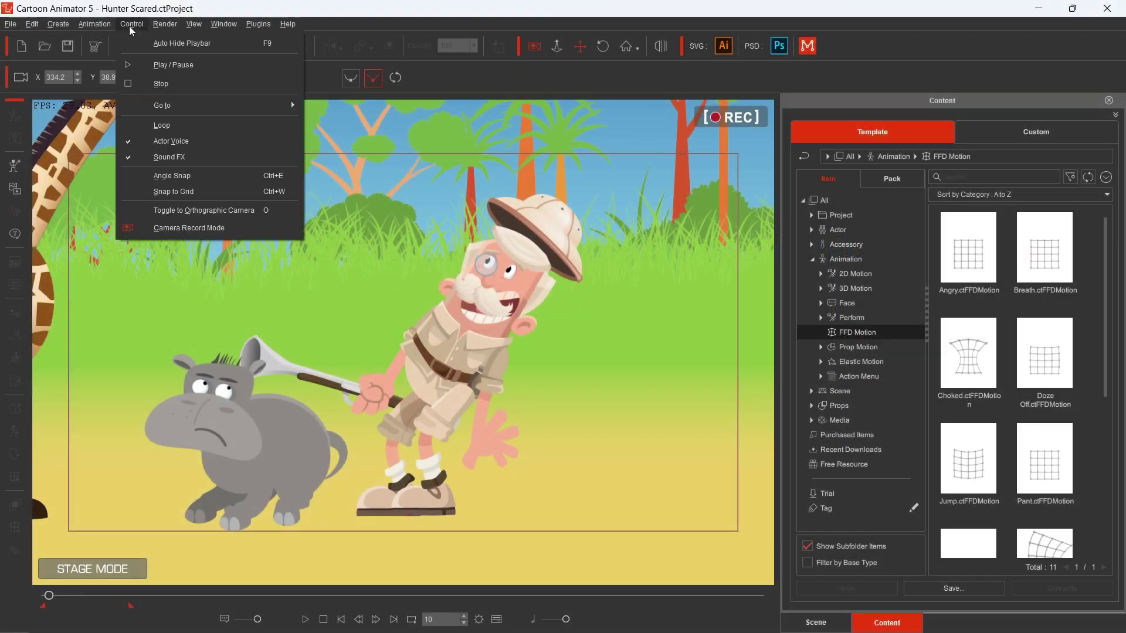
click(165, 226)
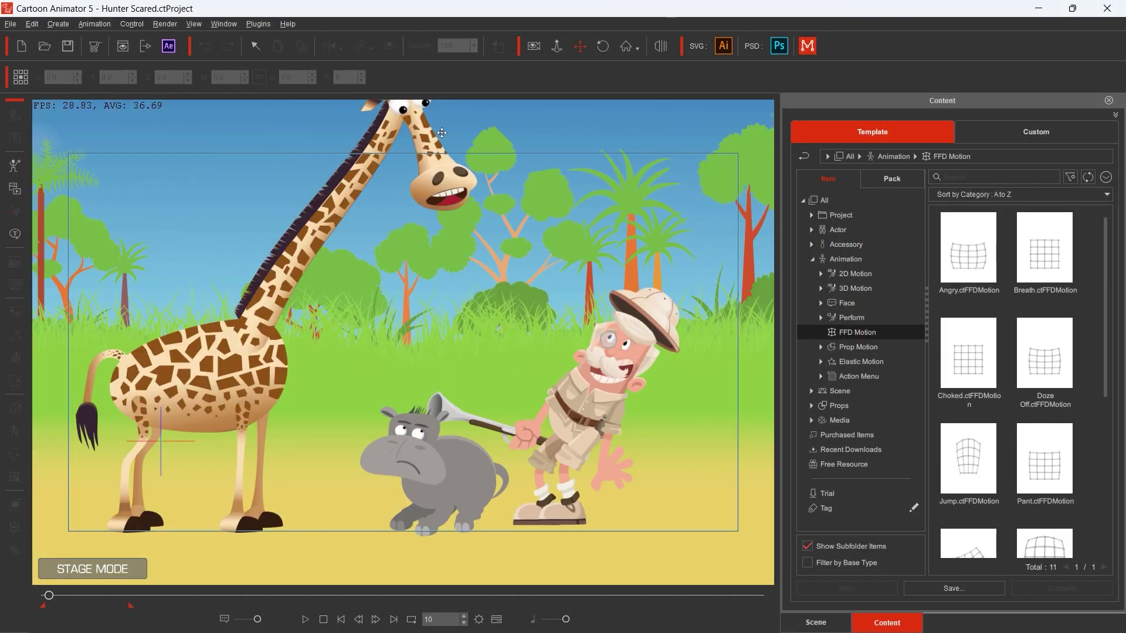
click(586, 431)
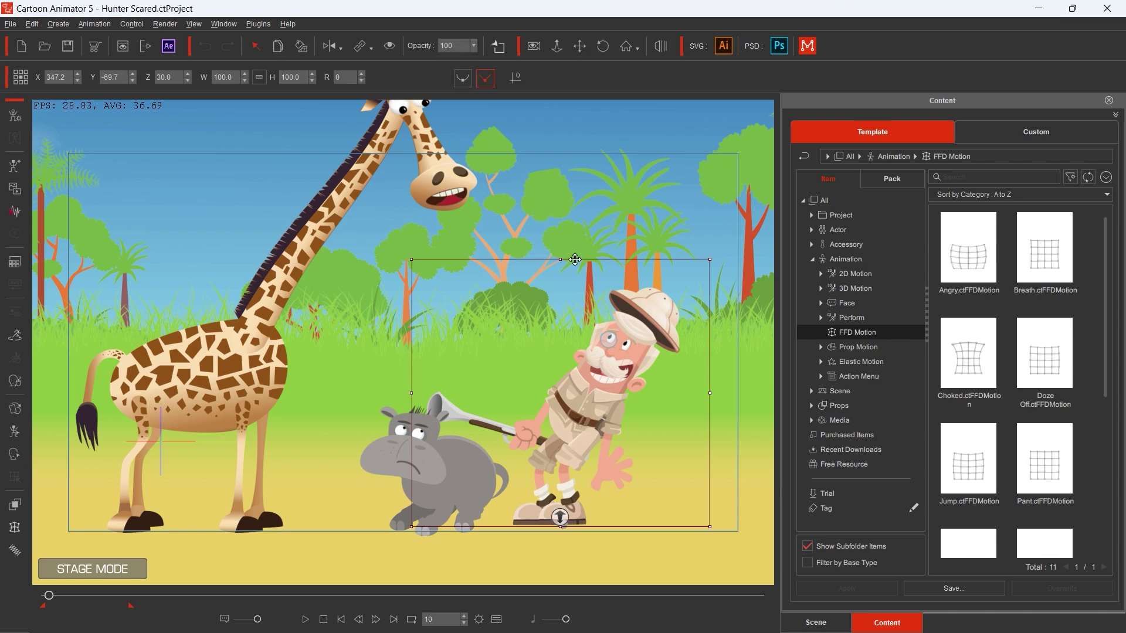
click(497, 620)
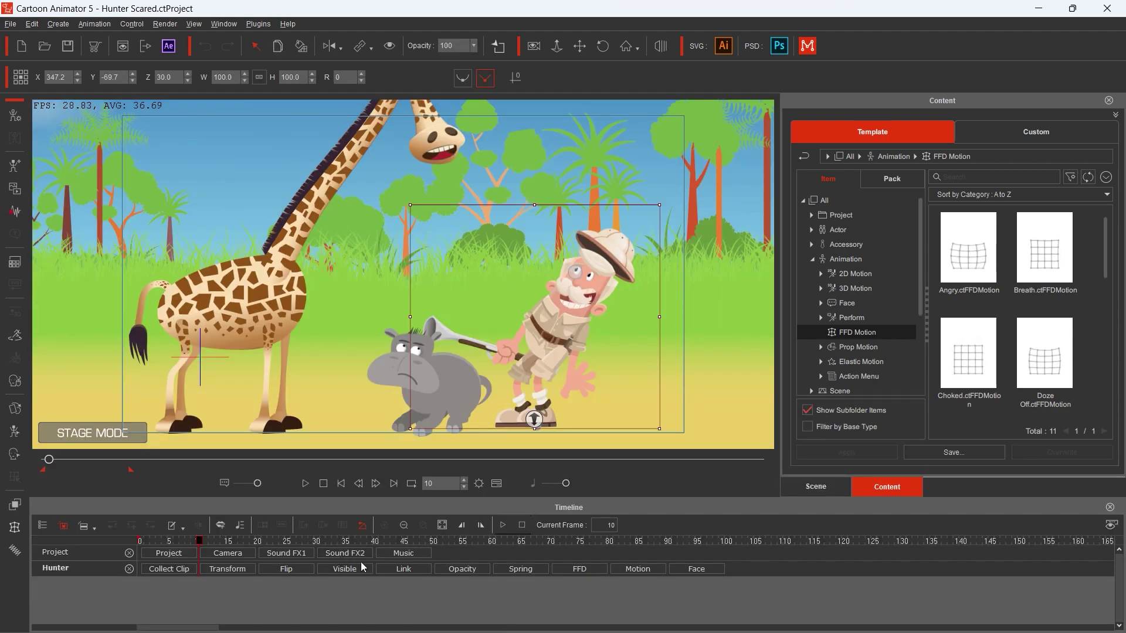
click(581, 570)
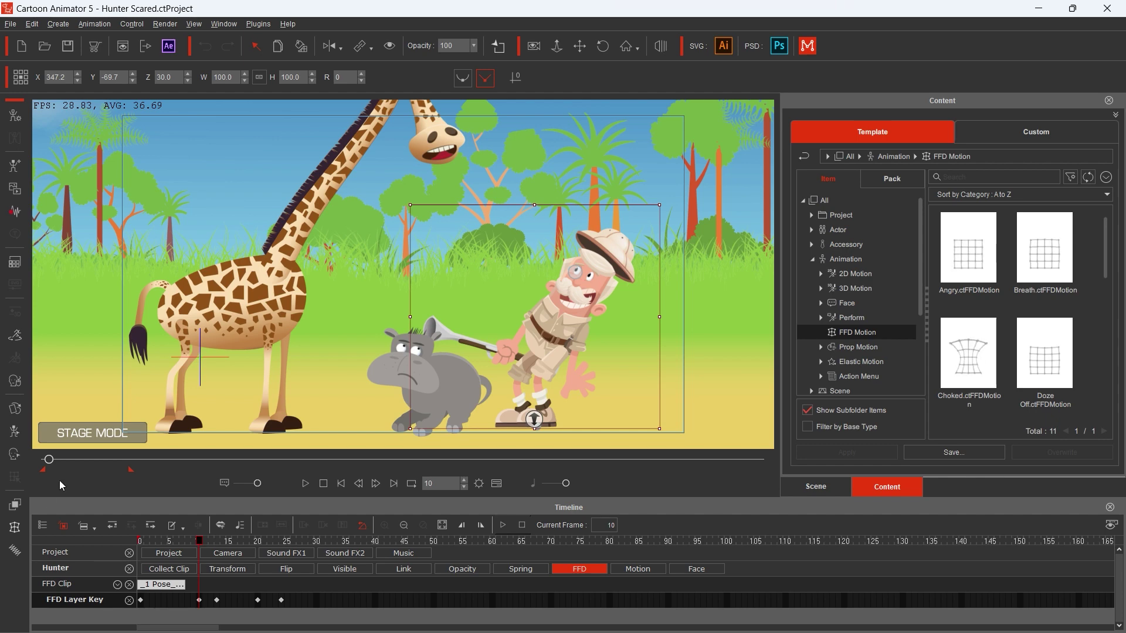
click(14, 529)
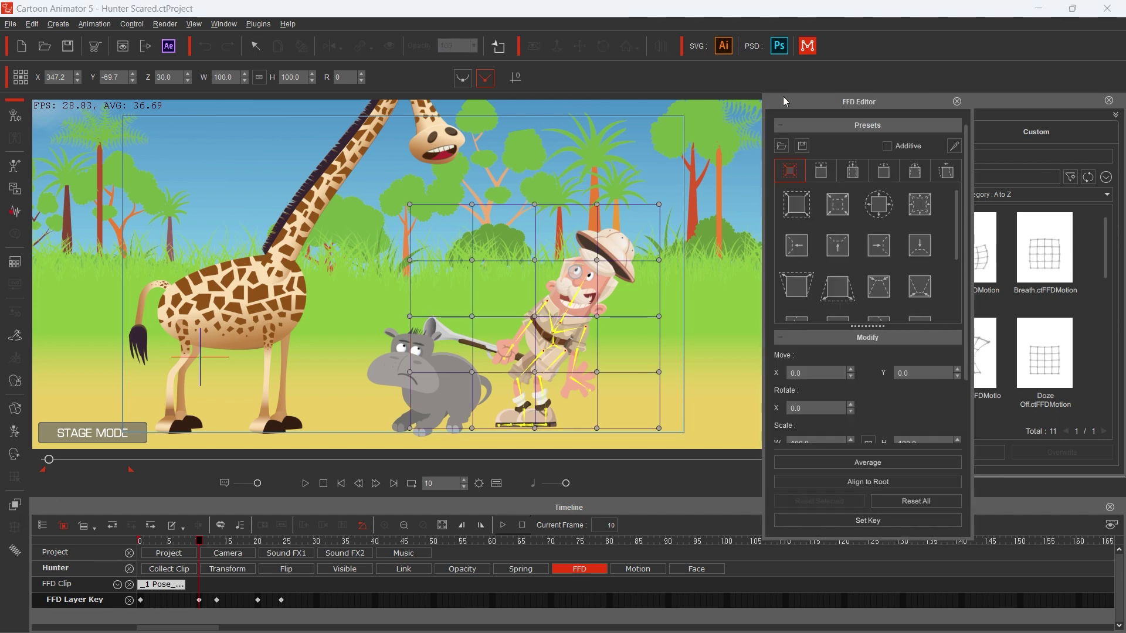
drag(781, 97, 710, 97)
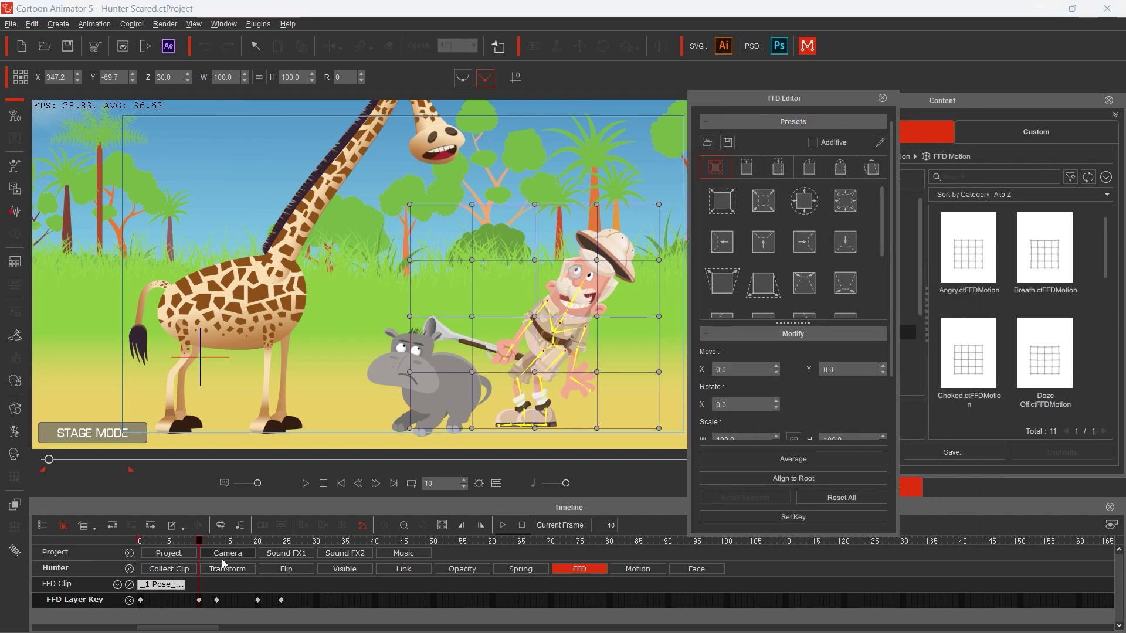
click(217, 601)
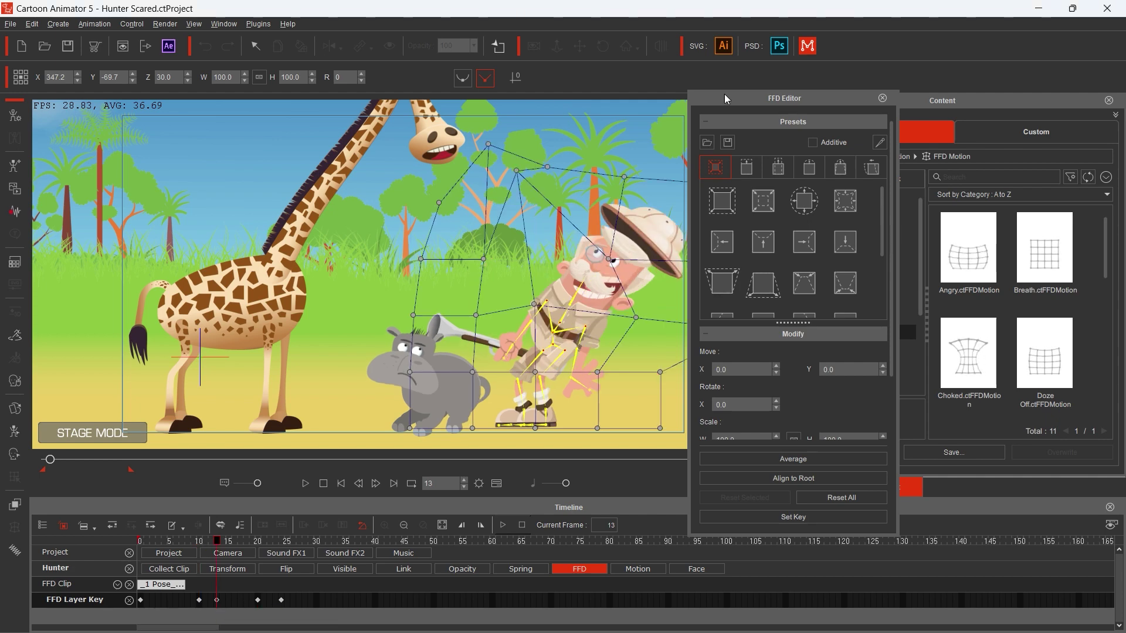
drag(723, 94, 801, 88)
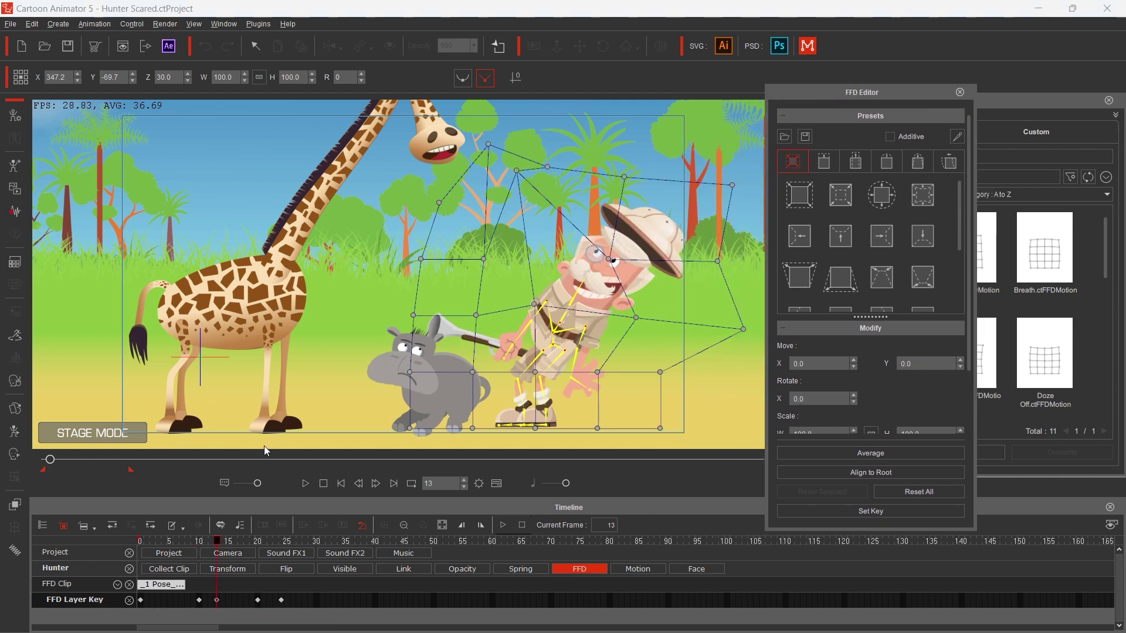
click(199, 600)
key(Right)
key(Right)
key(Right)
key(Right)
key(Right)
key(Right)
key(Right)
key(Right)
key(Right)
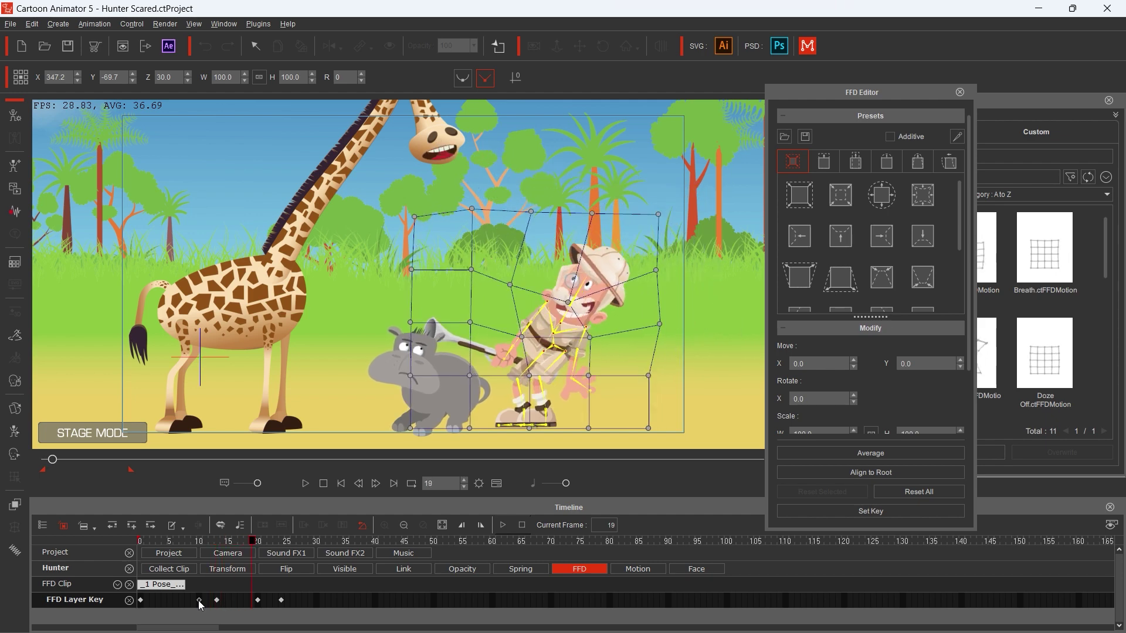
key(Right)
key(Right)
key(Right)
key(Right)
key(Right)
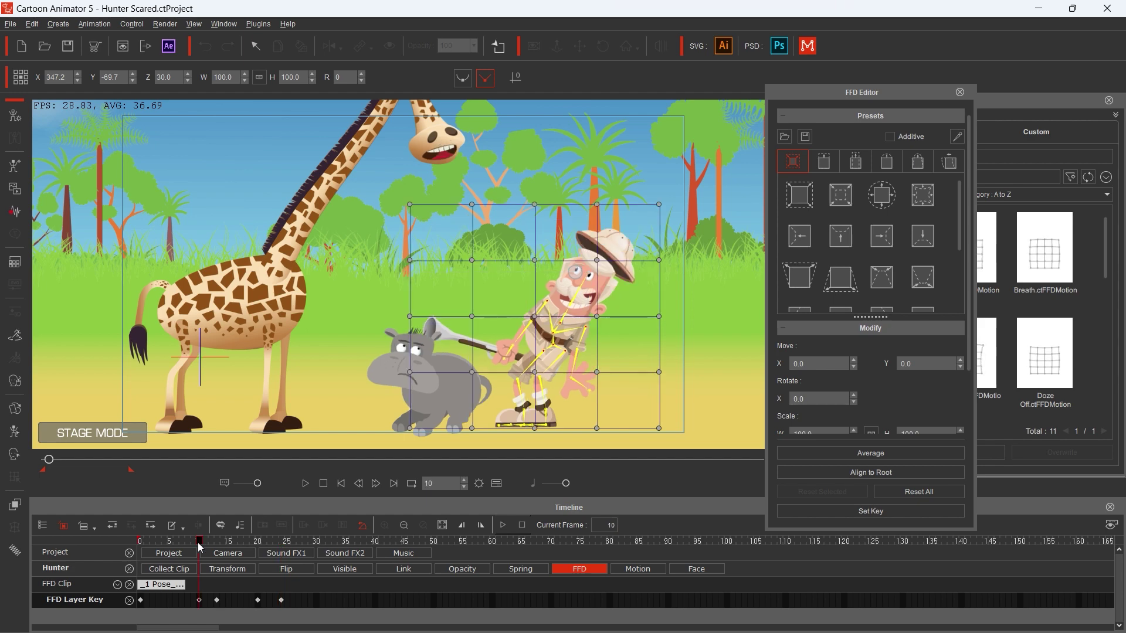
click(305, 484)
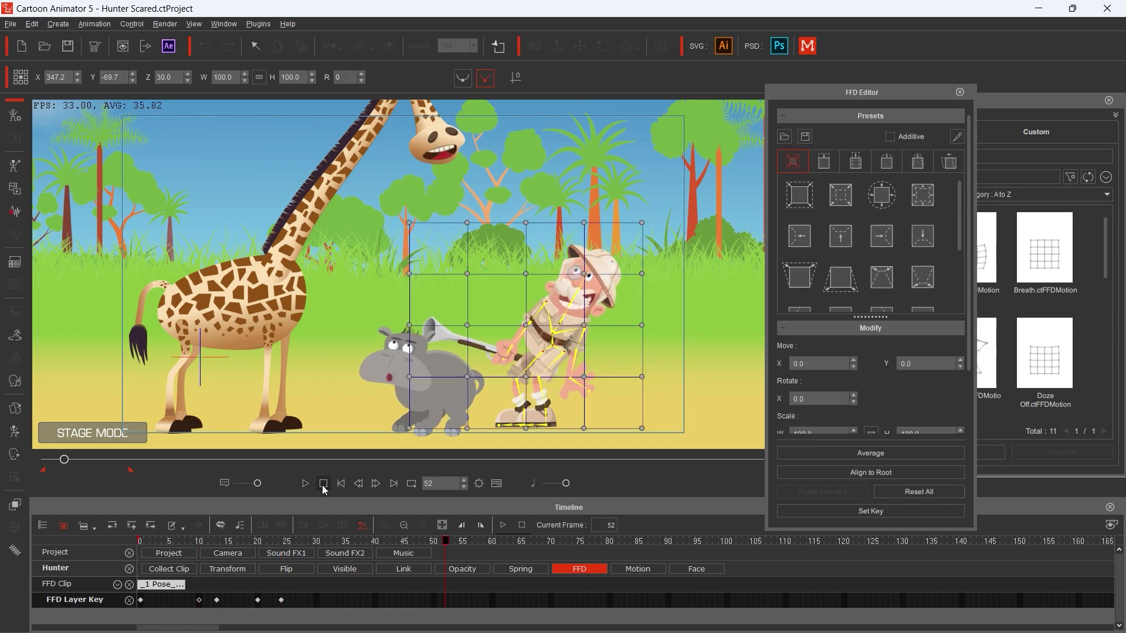
click(305, 484)
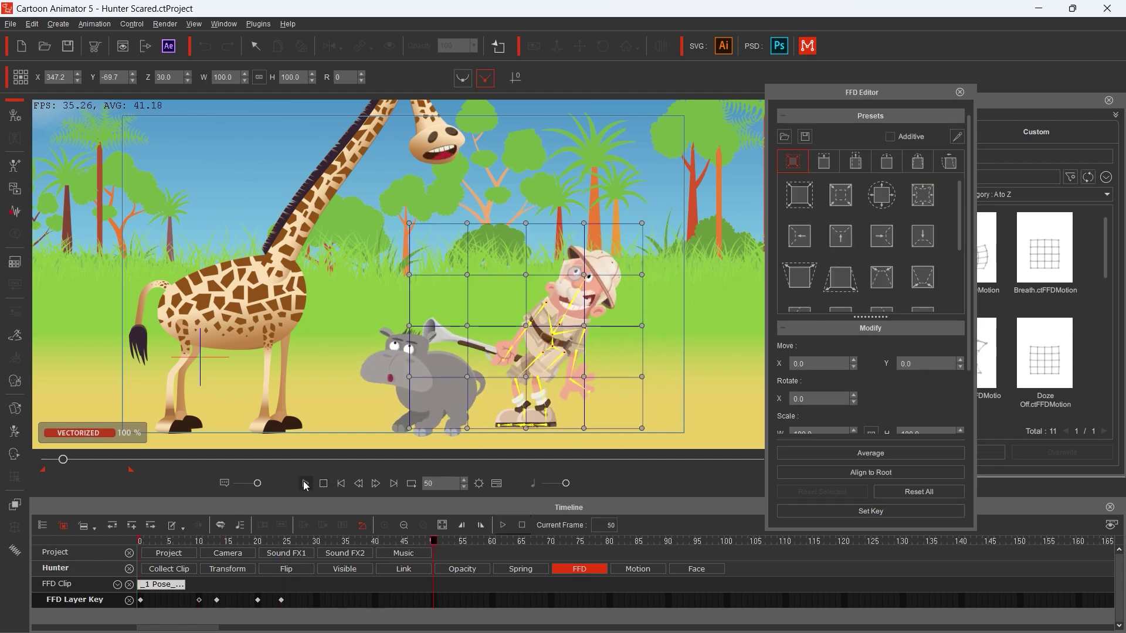
Move the hunter's FFD key from frame 13 to frame 10, then preview, pausing at frame 66
click(217, 600)
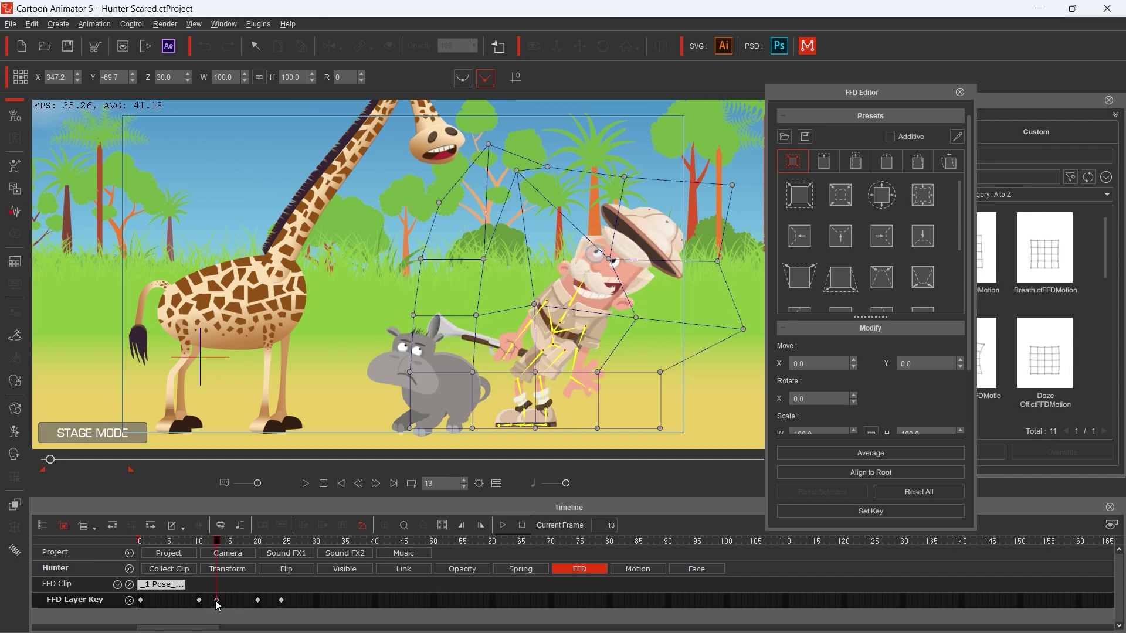
drag(217, 601, 283, 604)
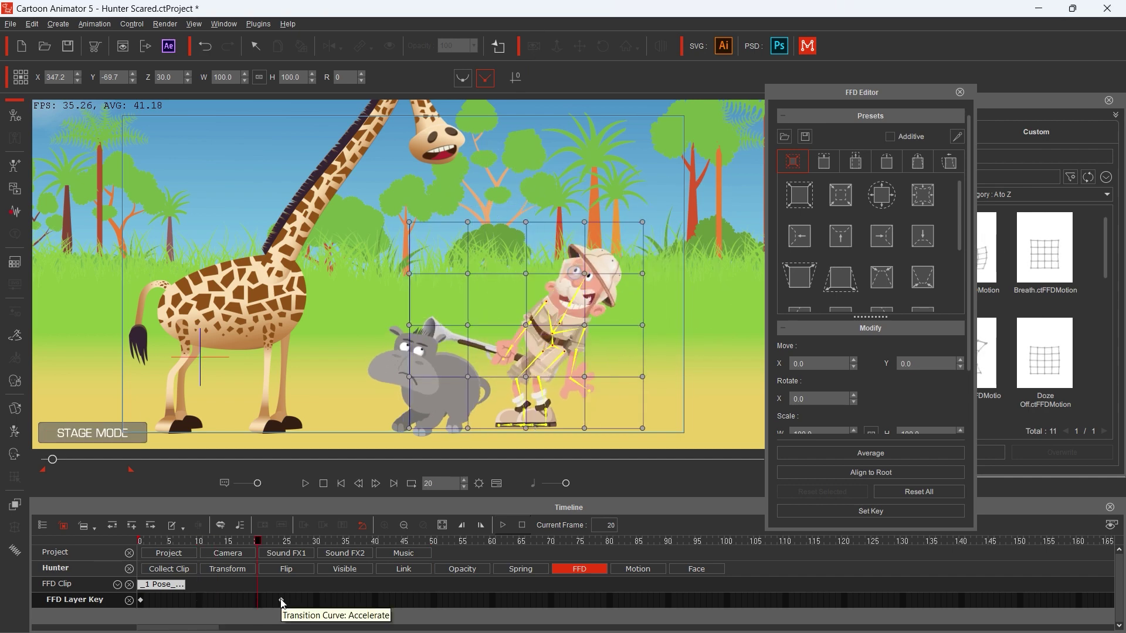
click(306, 484)
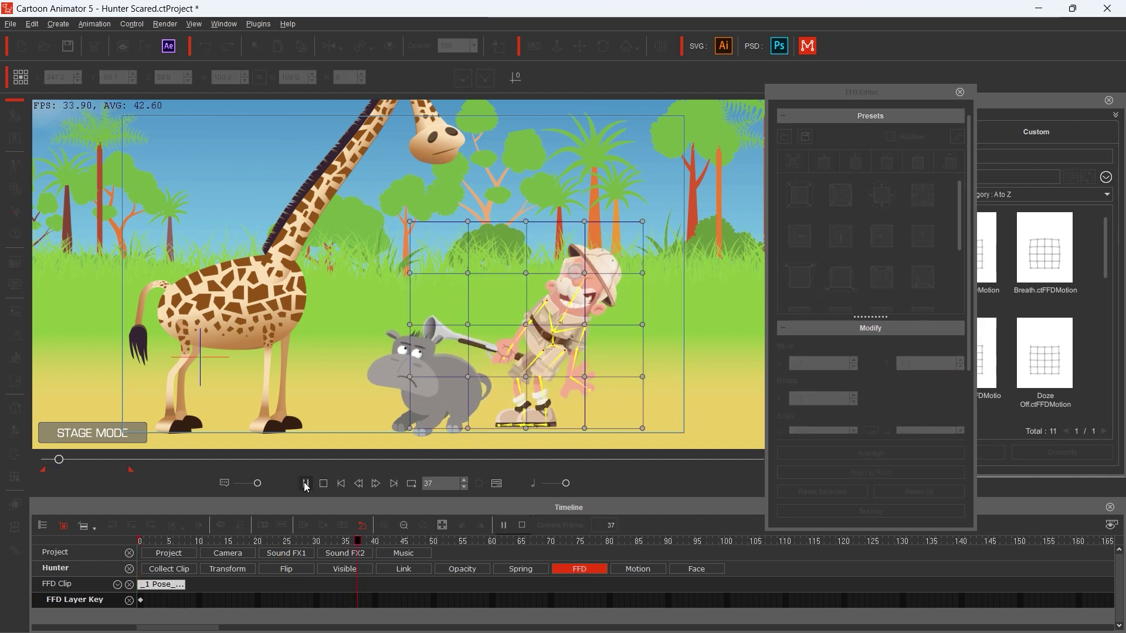
click(326, 486)
click(307, 485)
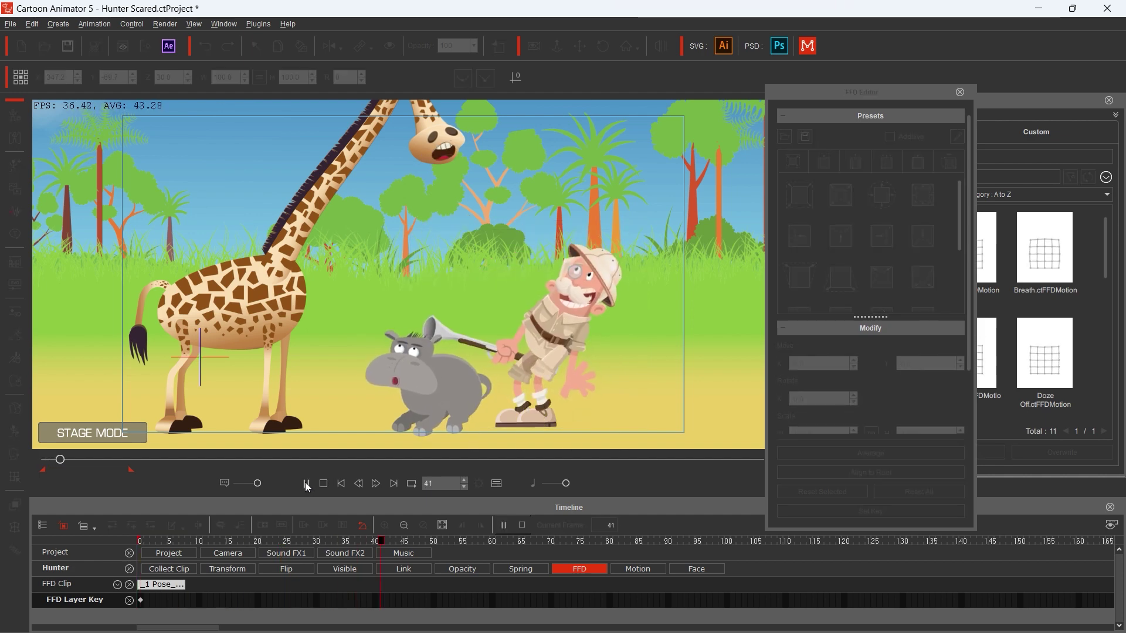
click(307, 486)
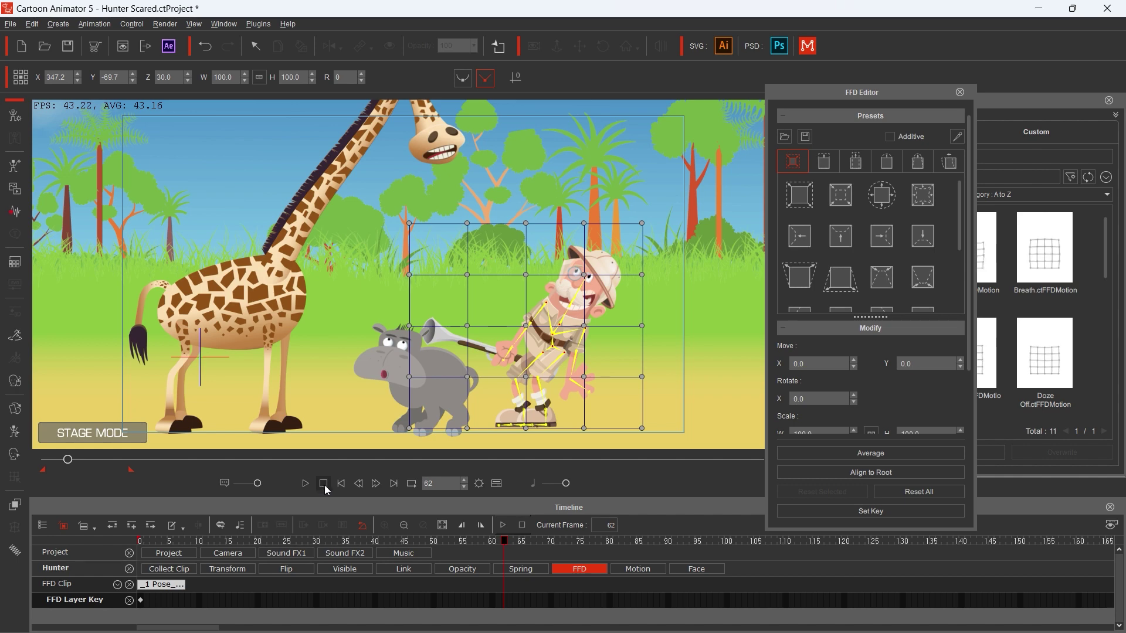
click(304, 483)
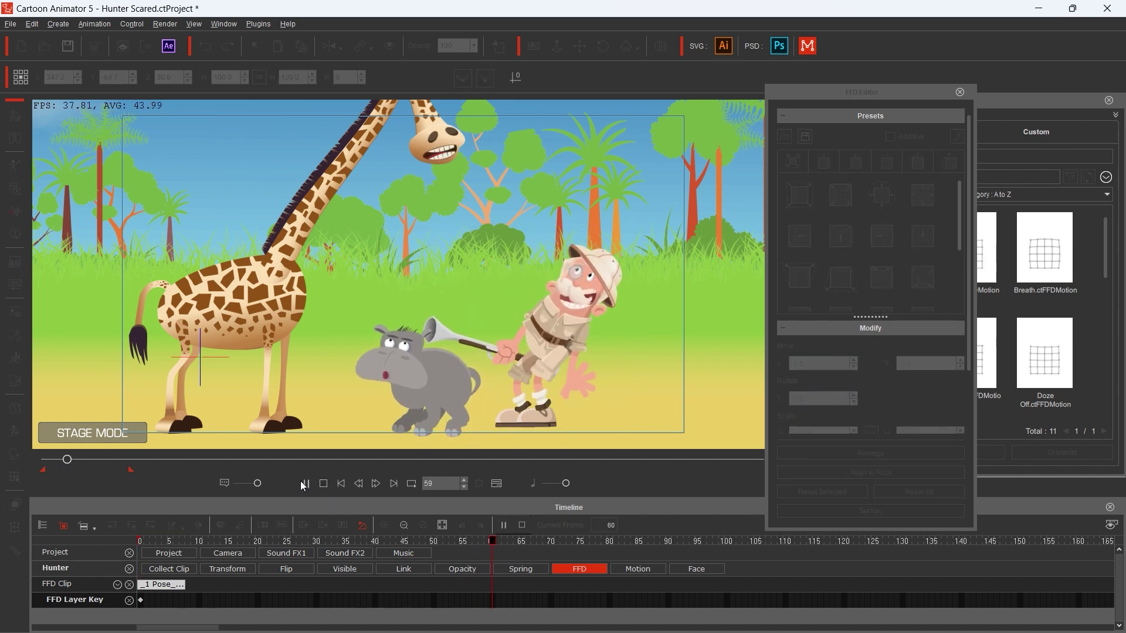
click(304, 484)
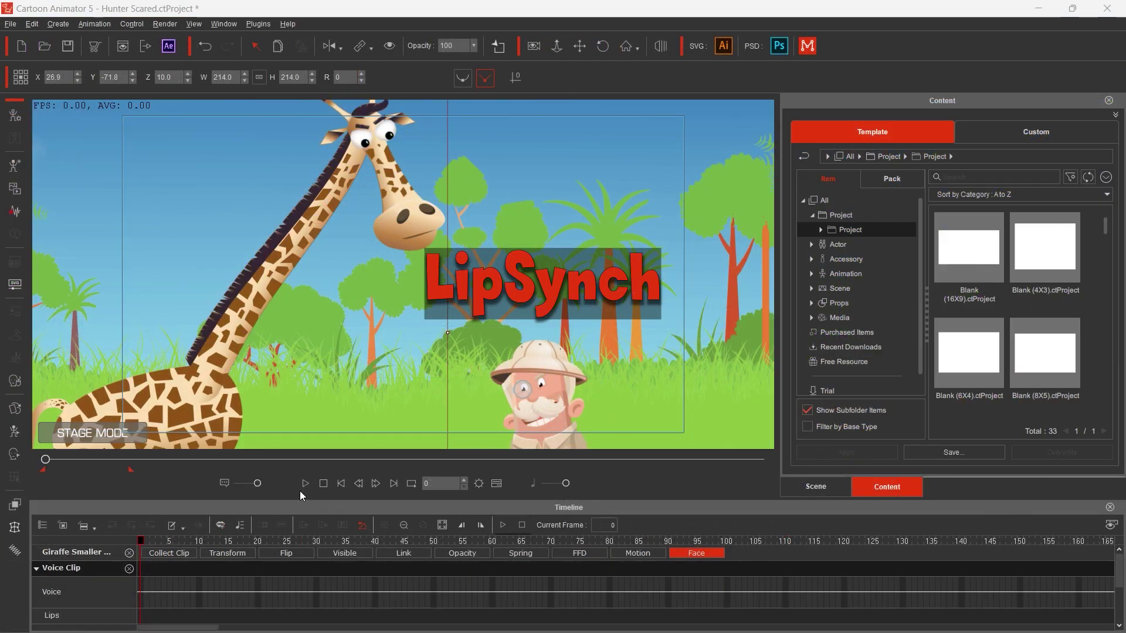
Preview the scene, then lip-sync the giraffe to 'GIRAFFE - I gonna stop you - You better run home.wav'
click(304, 483)
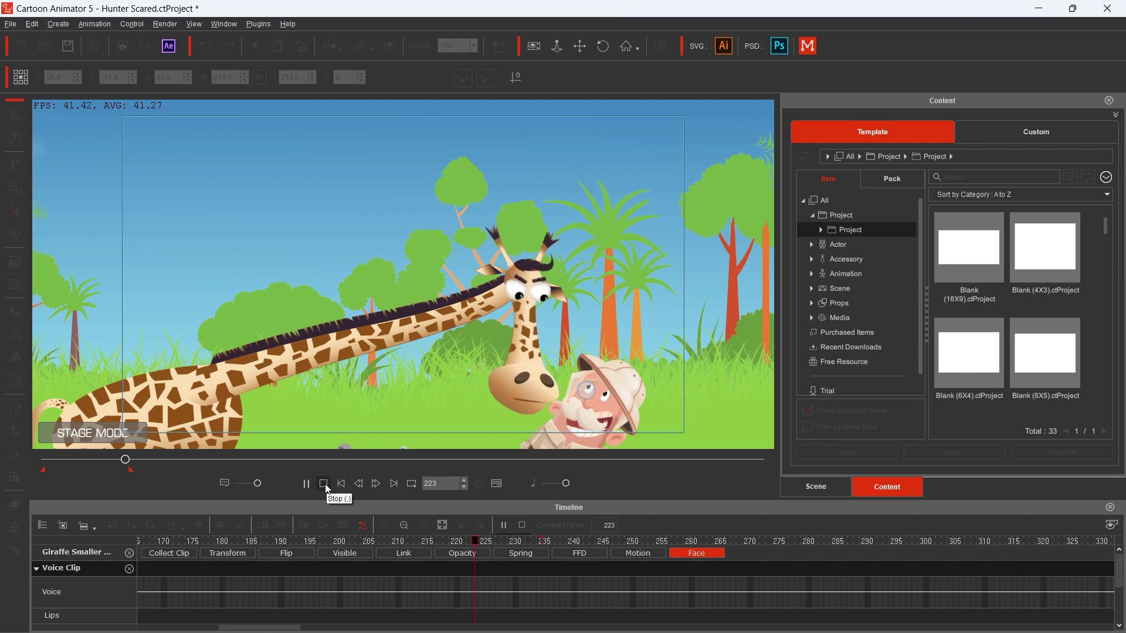
click(324, 483)
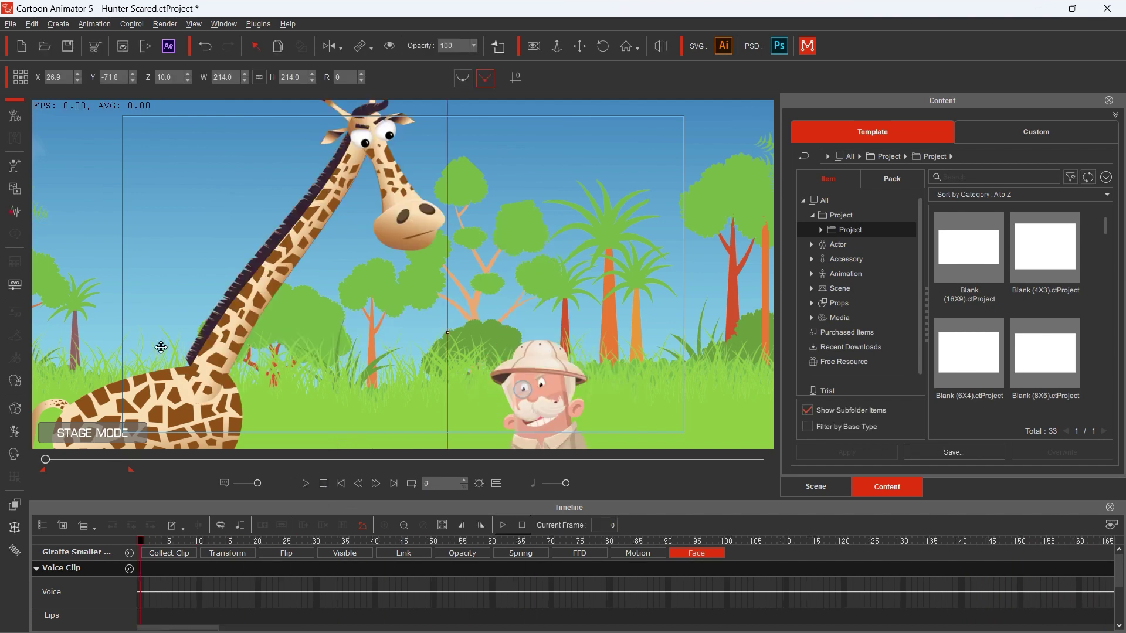
click(14, 213)
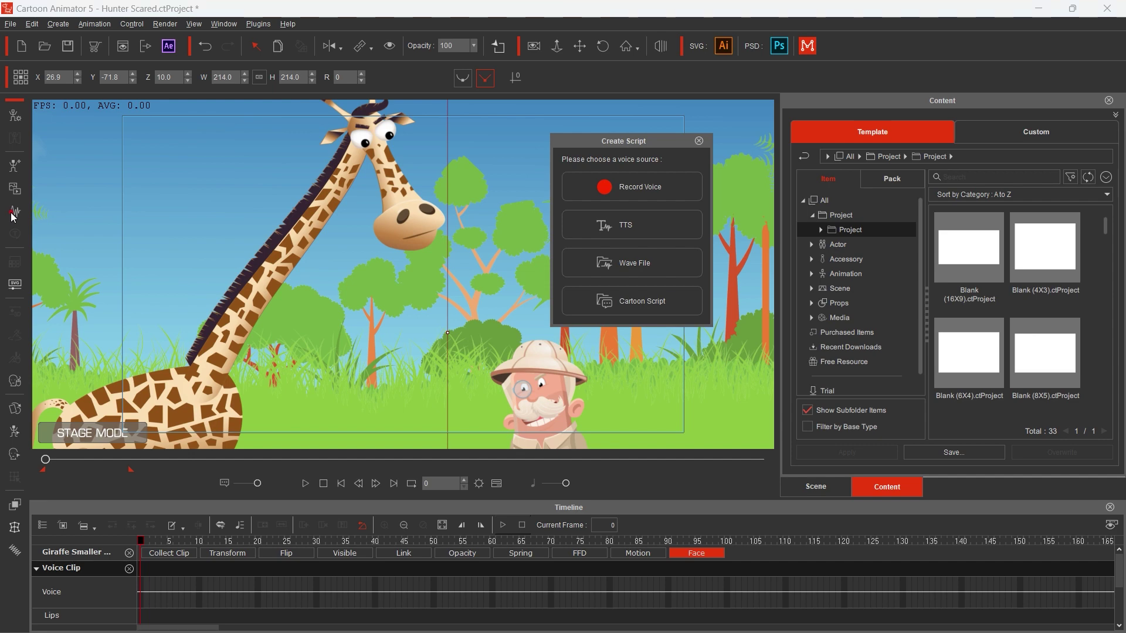
click(620, 266)
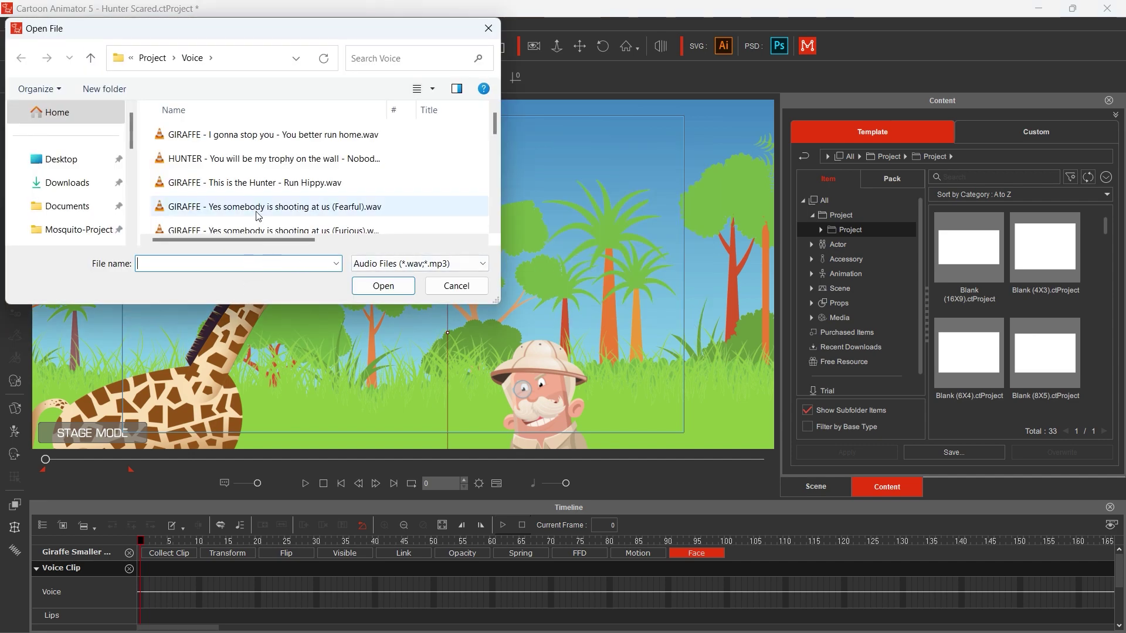
click(249, 141)
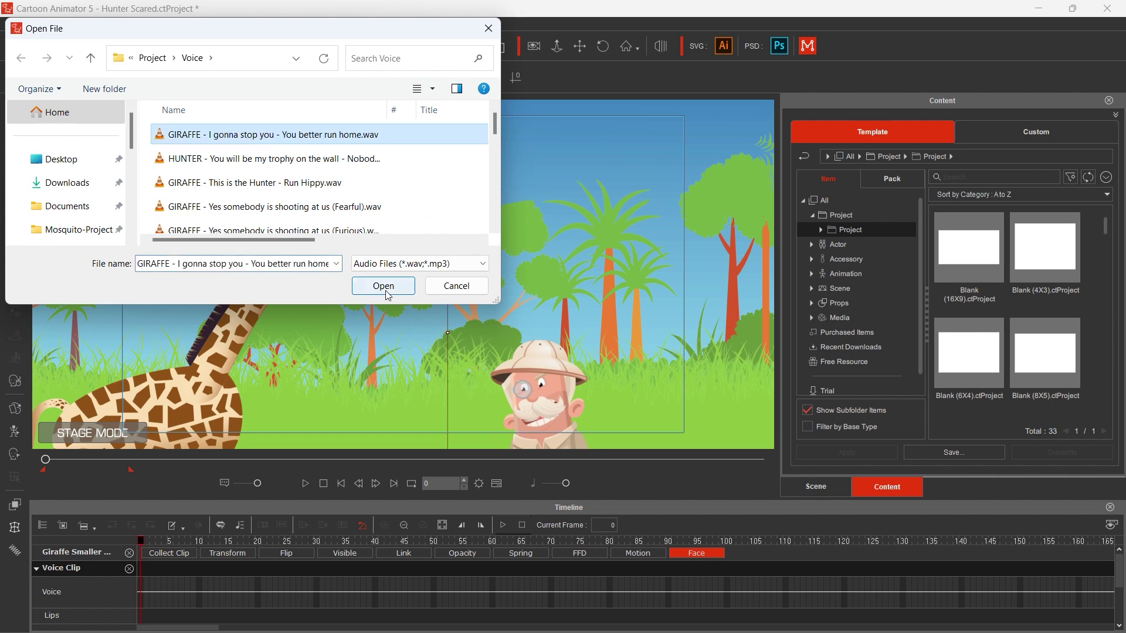
click(384, 287)
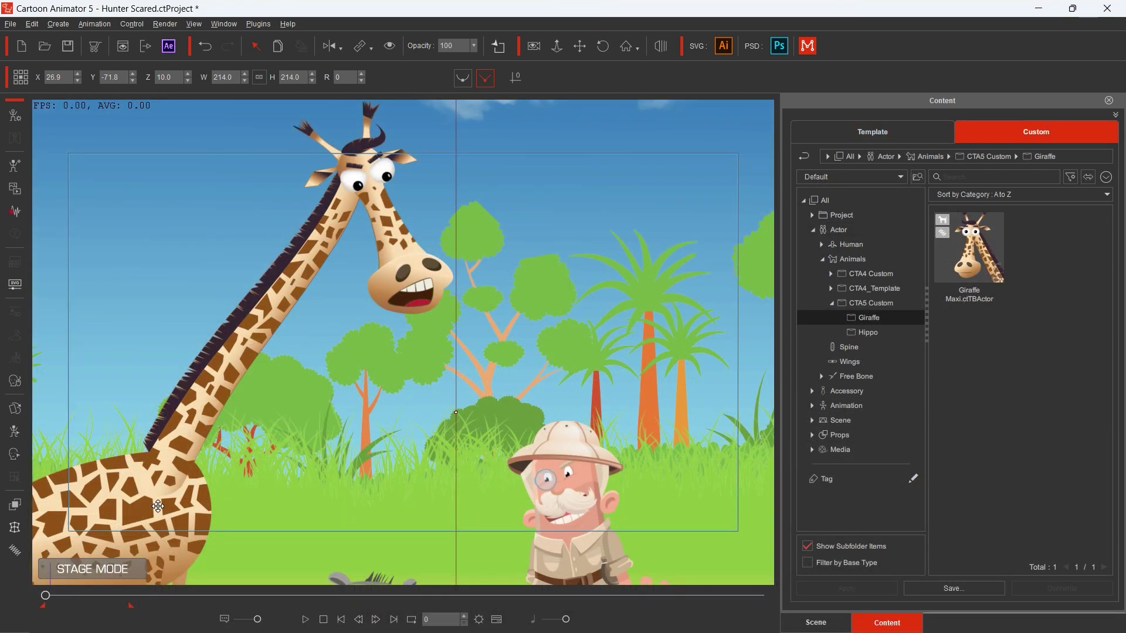
Open the giraffe's Sprite Editor on the Face > Mouth sprites, widened to show them all
double_click(512, 338)
drag(762, 20, 582, 91)
click(749, 138)
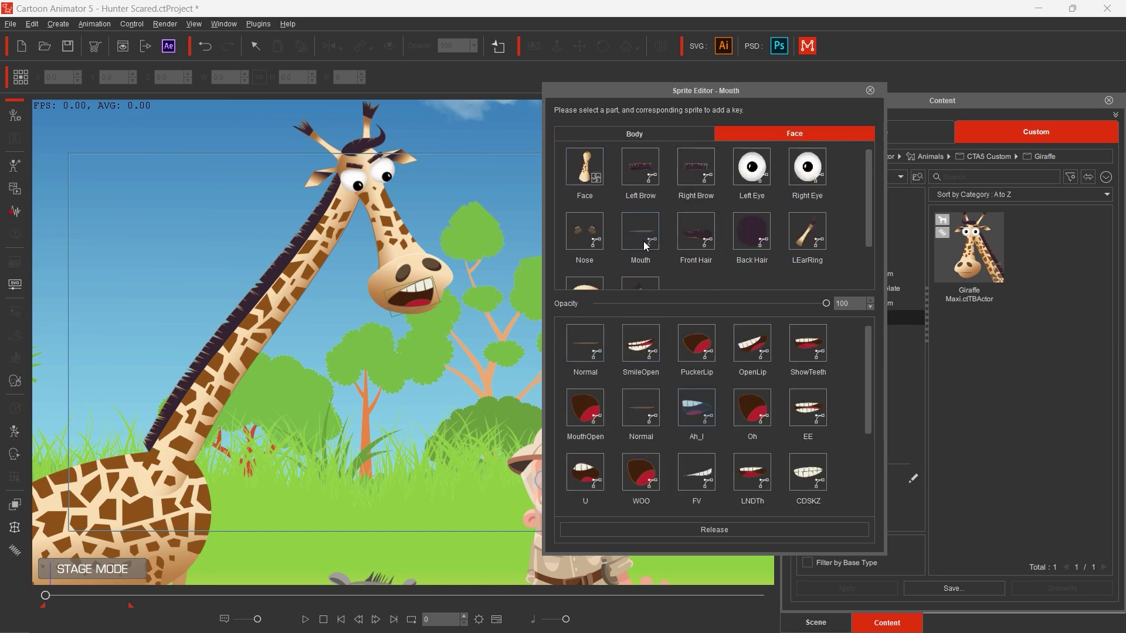
drag(545, 336, 390, 336)
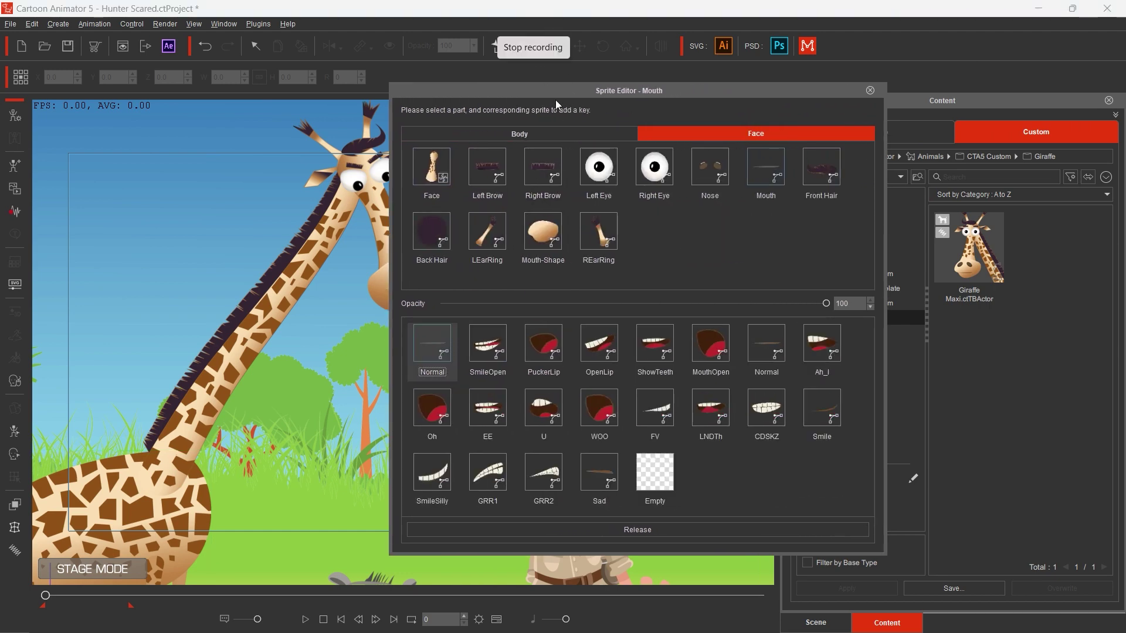
drag(554, 96, 674, 76)
Try the SmileOpen, PuckerLip, OpenLip, ShowTeeth, Oh and EE mouths, ending on U
click(606, 331)
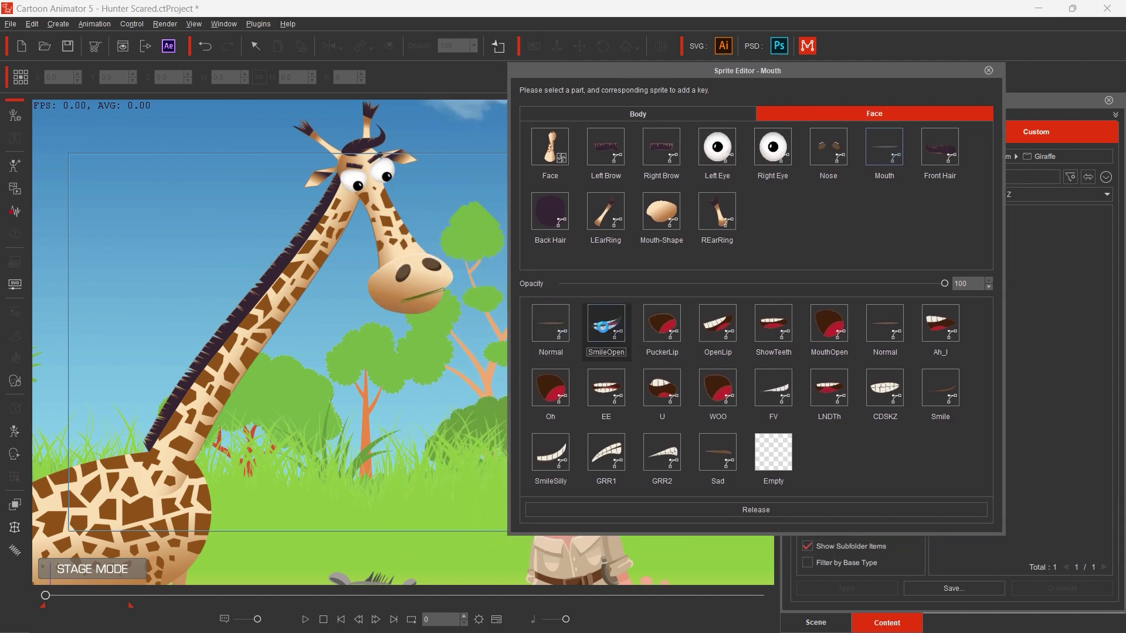
click(663, 328)
click(715, 330)
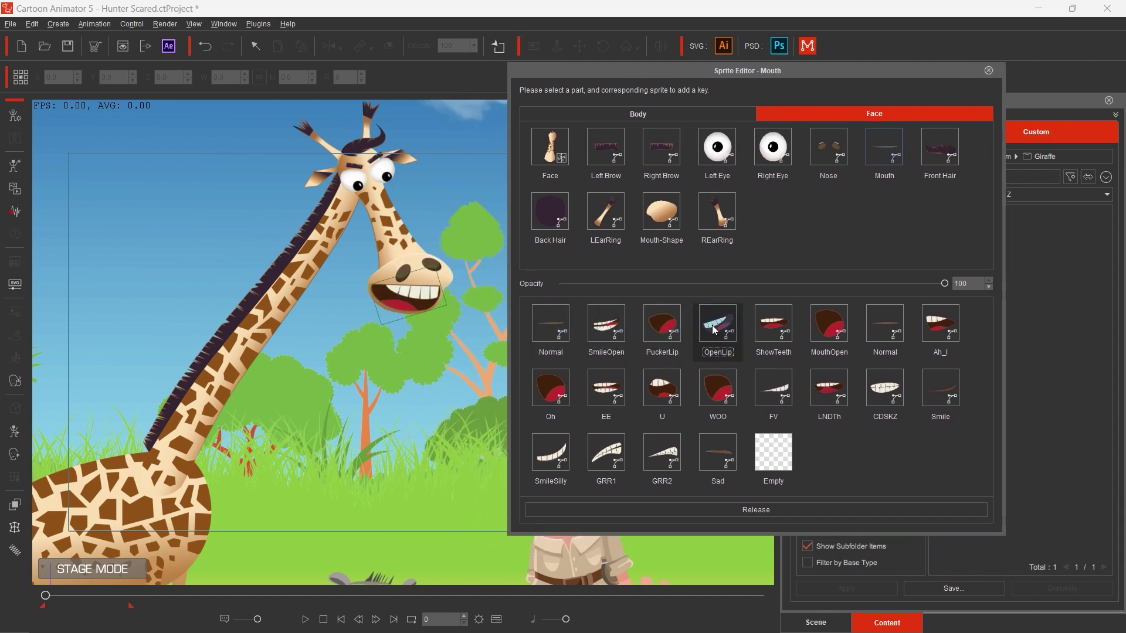
click(765, 331)
click(550, 387)
click(607, 391)
click(673, 390)
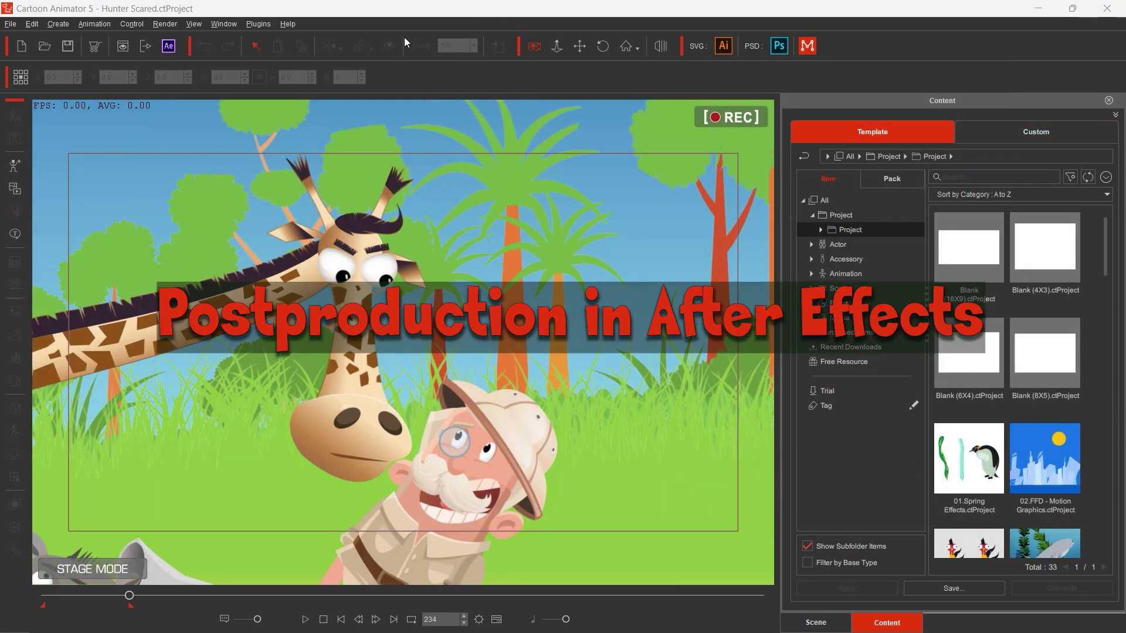
Open the Export to After Effects dialog, set to HD 1080p, 30 fps, frames 0–234
click(169, 47)
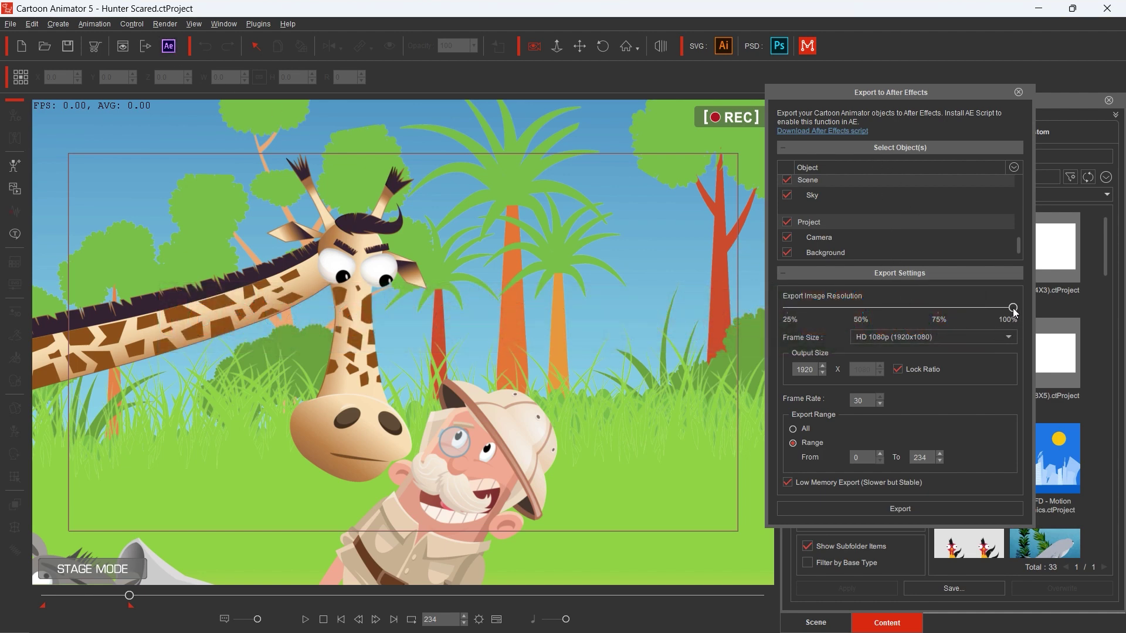
Keep export resolution at 100% and frame size HD 1080p, and enable Low Memory Export
mouse_move(1015, 311)
mouse_down()
mouse_move(971, 308)
mouse_move(1013, 308)
mouse_up()
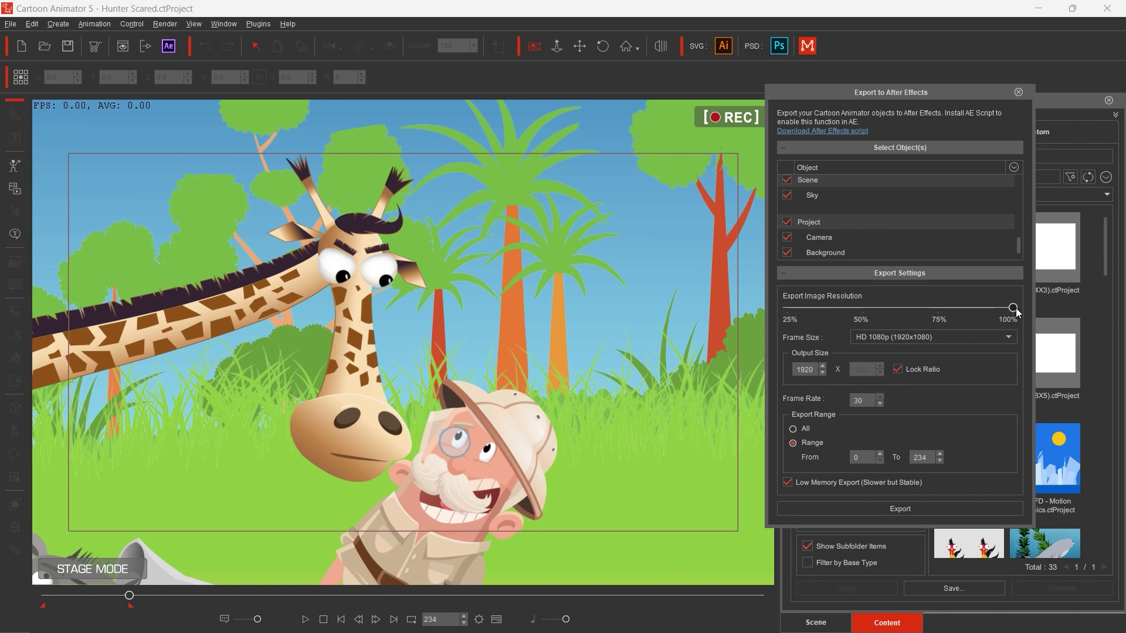
click(1012, 338)
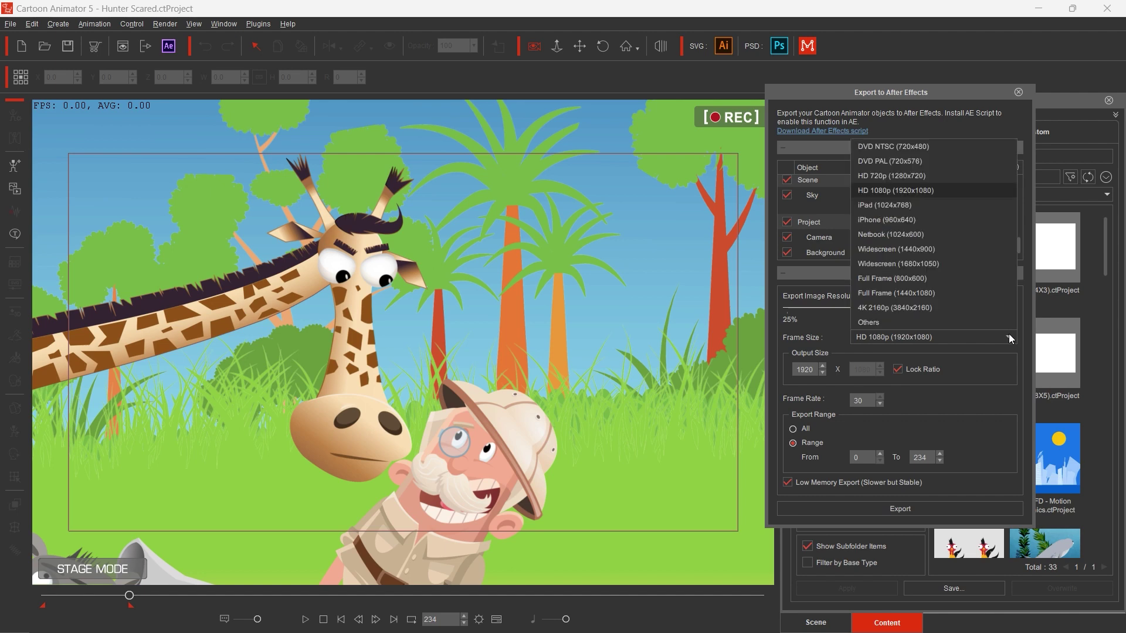
click(876, 189)
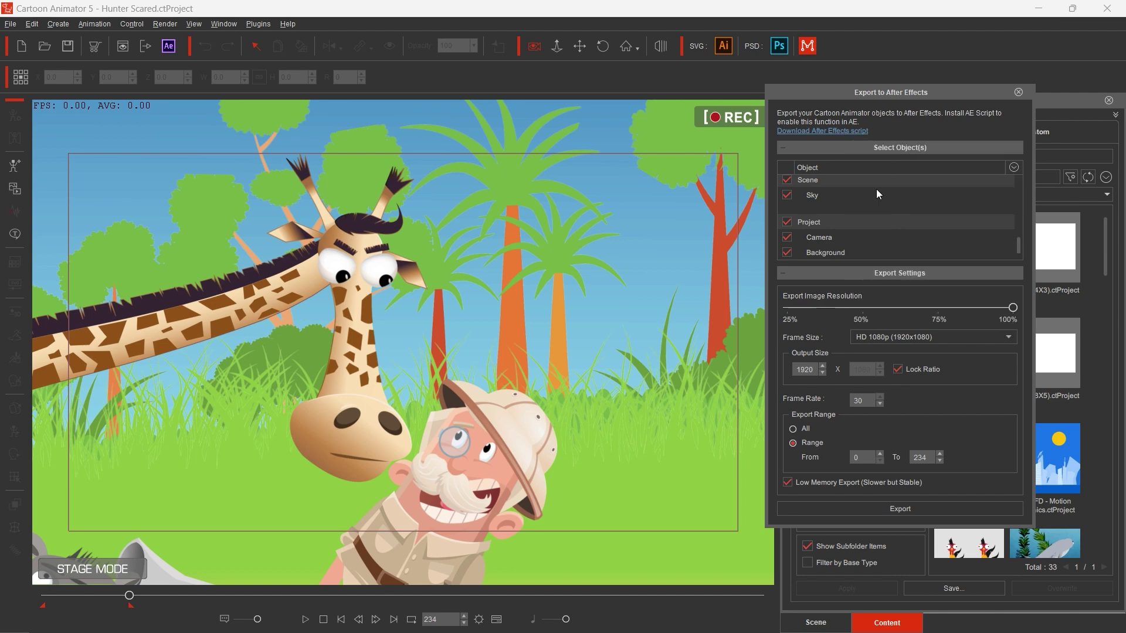
click(787, 484)
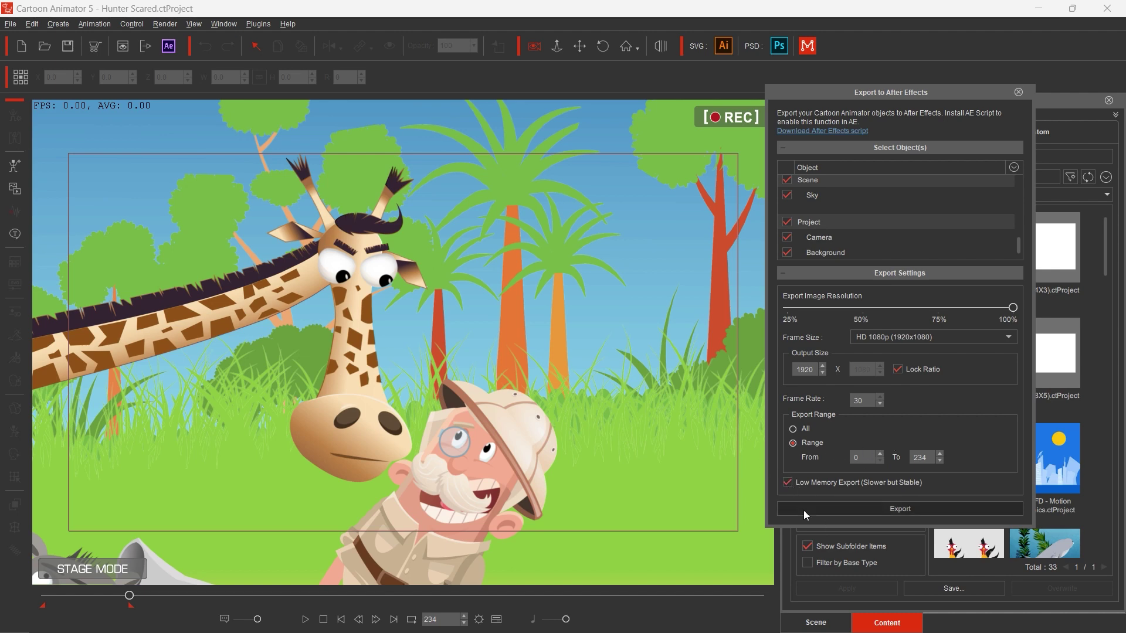
Export the After Effects project as Hunter Scared.json into the AE WIP folder
click(841, 516)
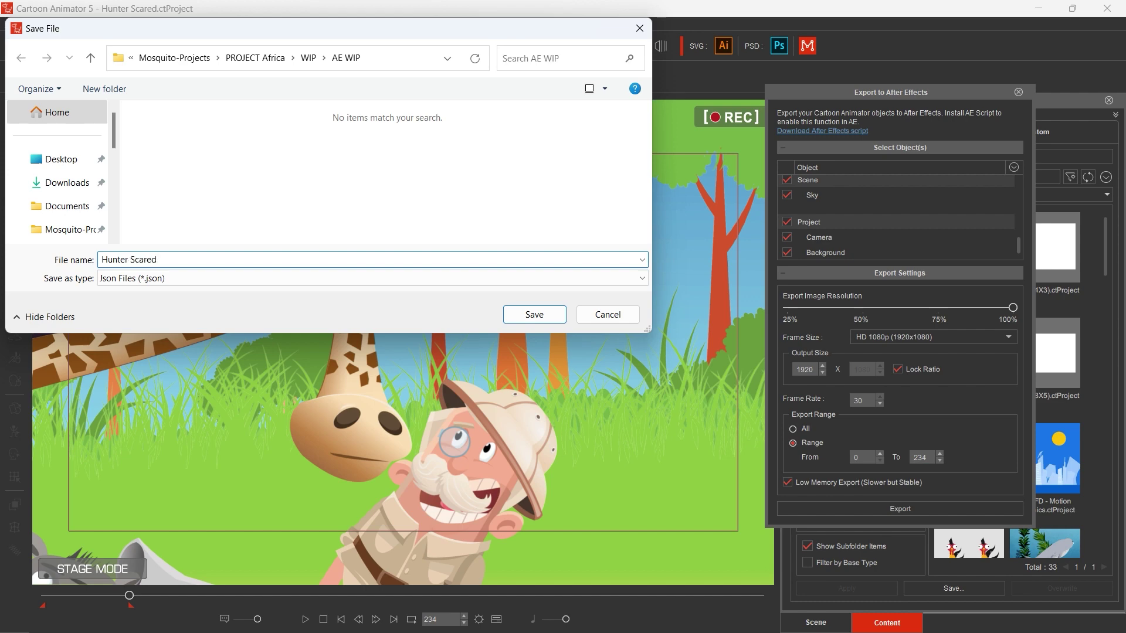
click(529, 321)
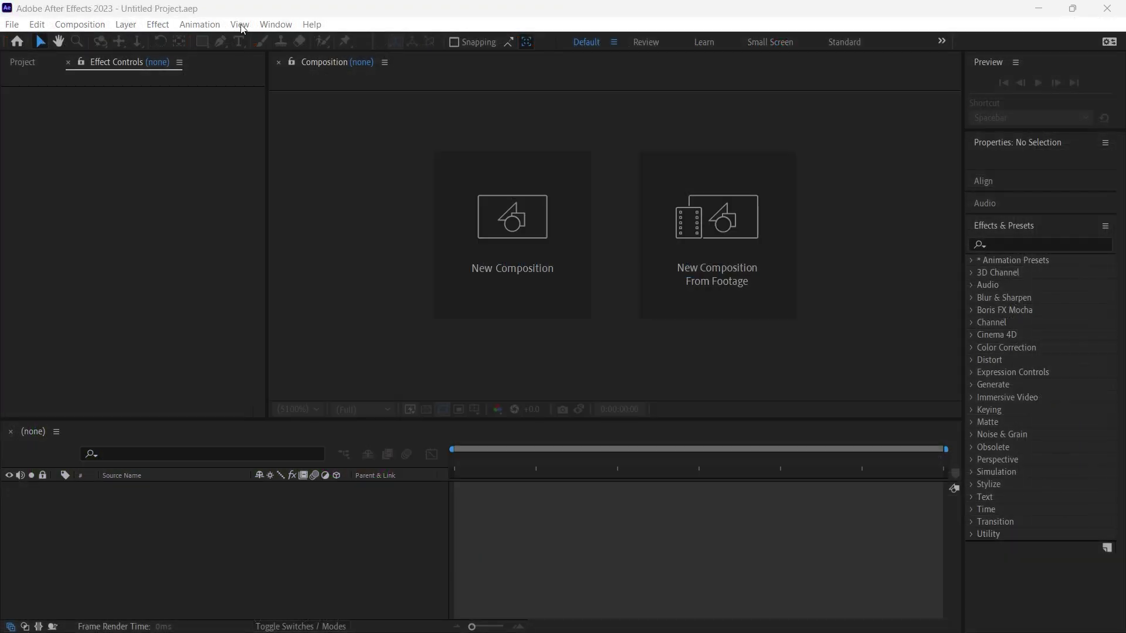
Open the Cartoon Animator - AE Script.jsx panel from the Window menu
click(239, 24)
mouse_move(265, 26)
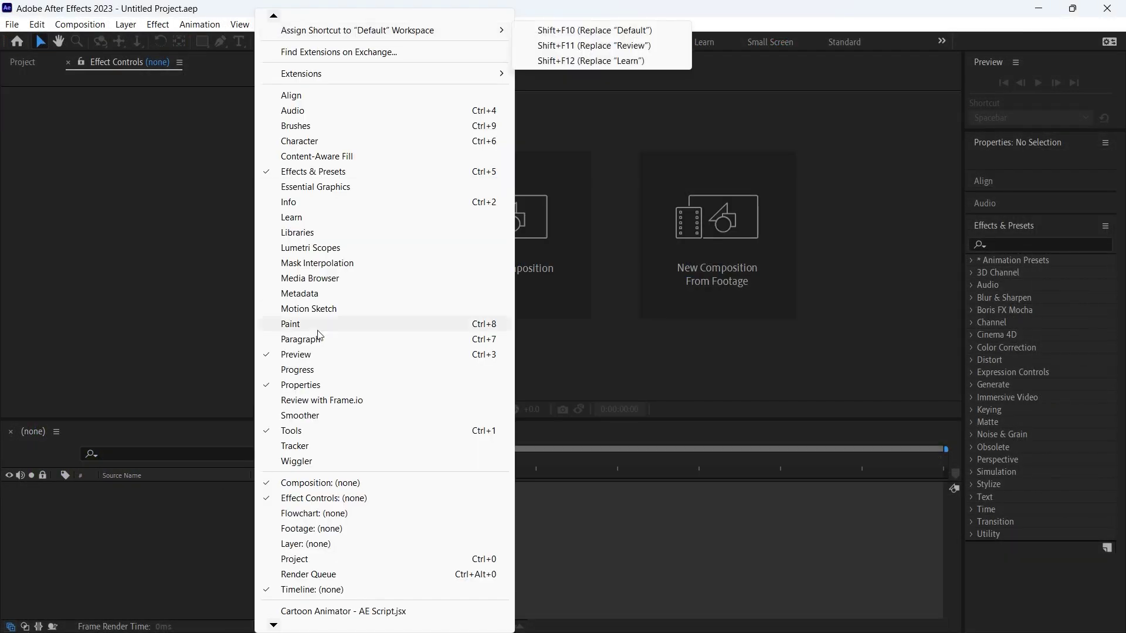
scroll(300, 601, down, 1)
click(300, 596)
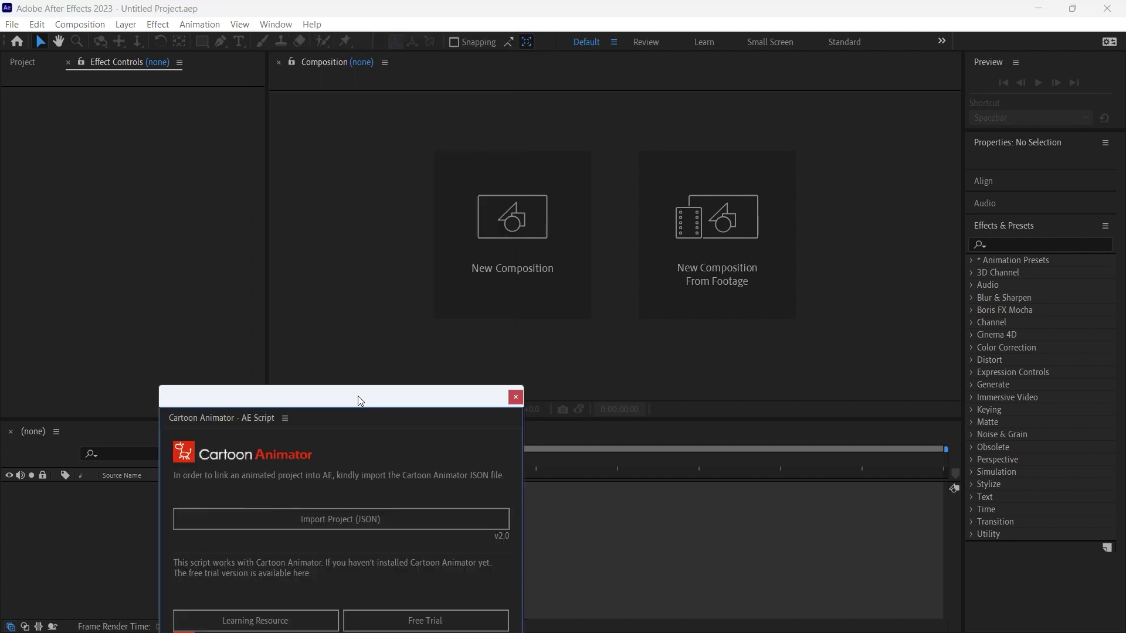
Import Hunter Scared.json via Import Project (JSON), then close the script panel
click(353, 521)
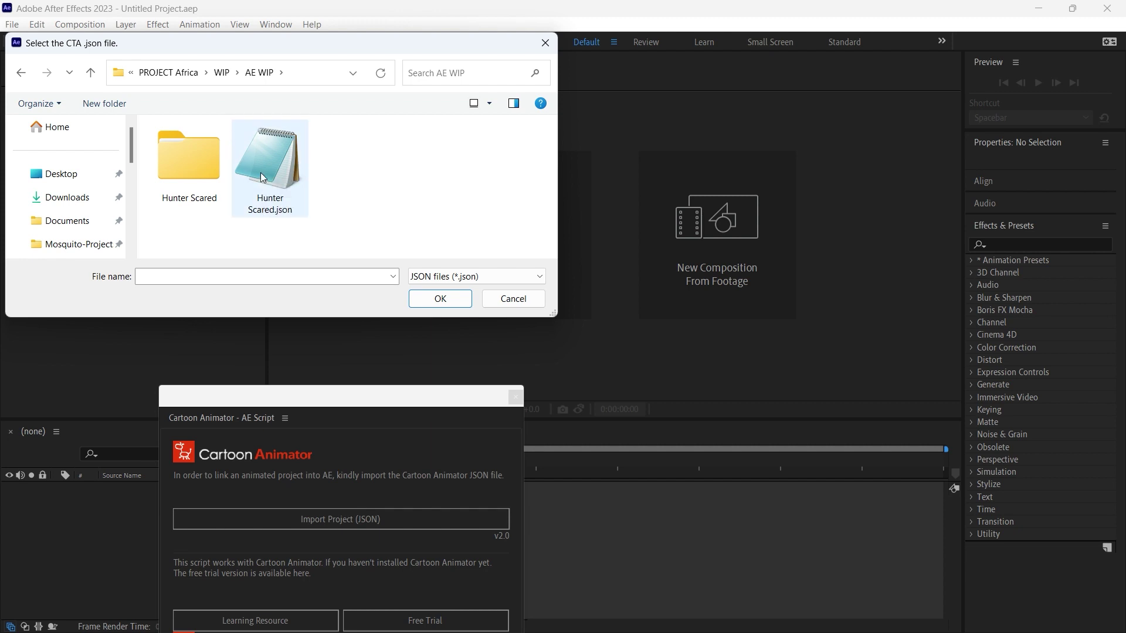
click(262, 177)
click(440, 297)
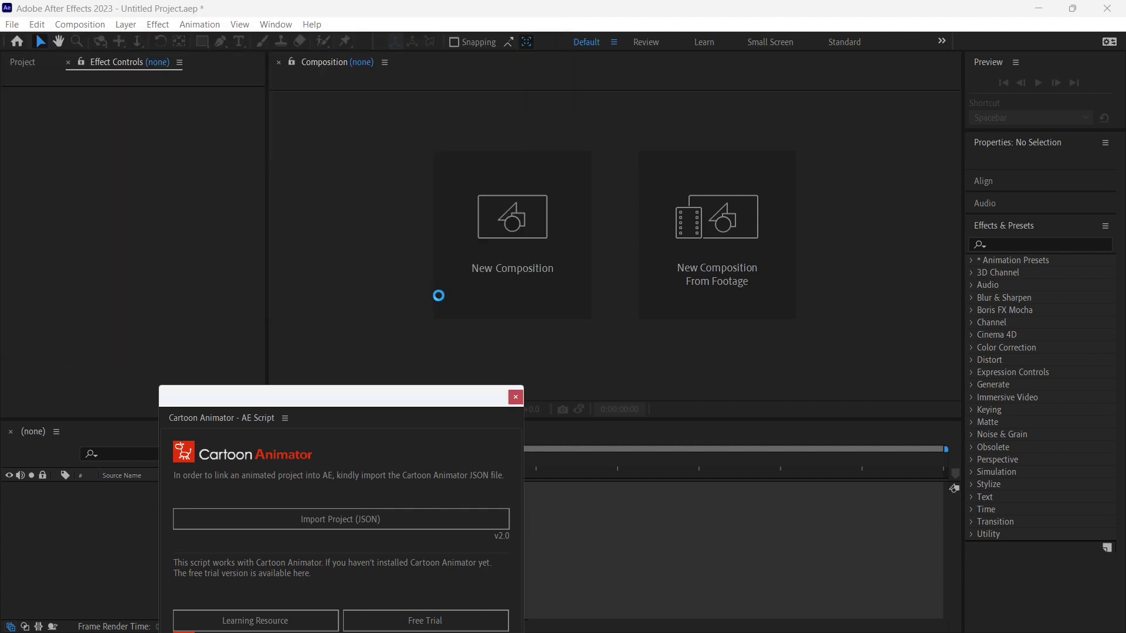
click(601, 376)
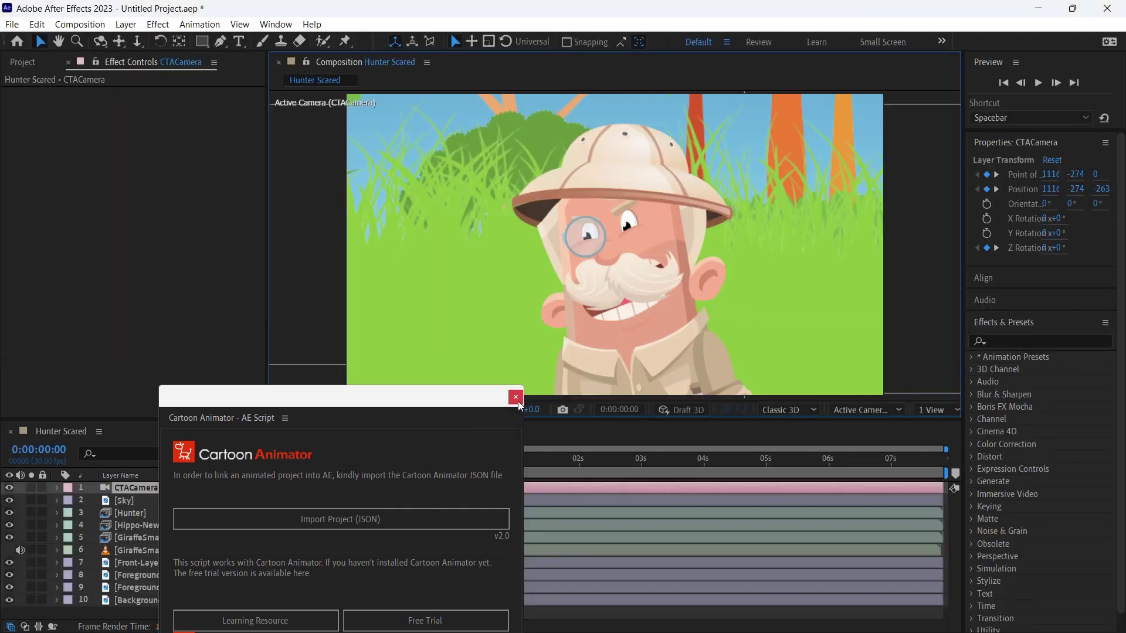
click(515, 398)
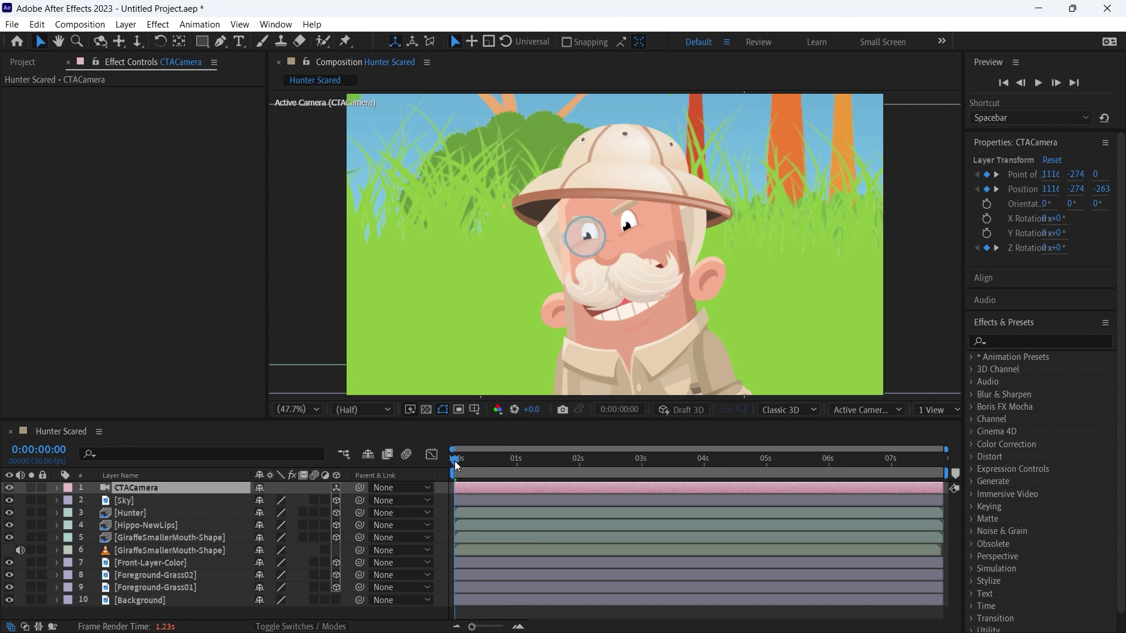
Apply Camera Lens Blur to Front-Layer-Color with a Blur Radius of 15
drag(455, 461, 536, 462)
click(537, 513)
click(526, 462)
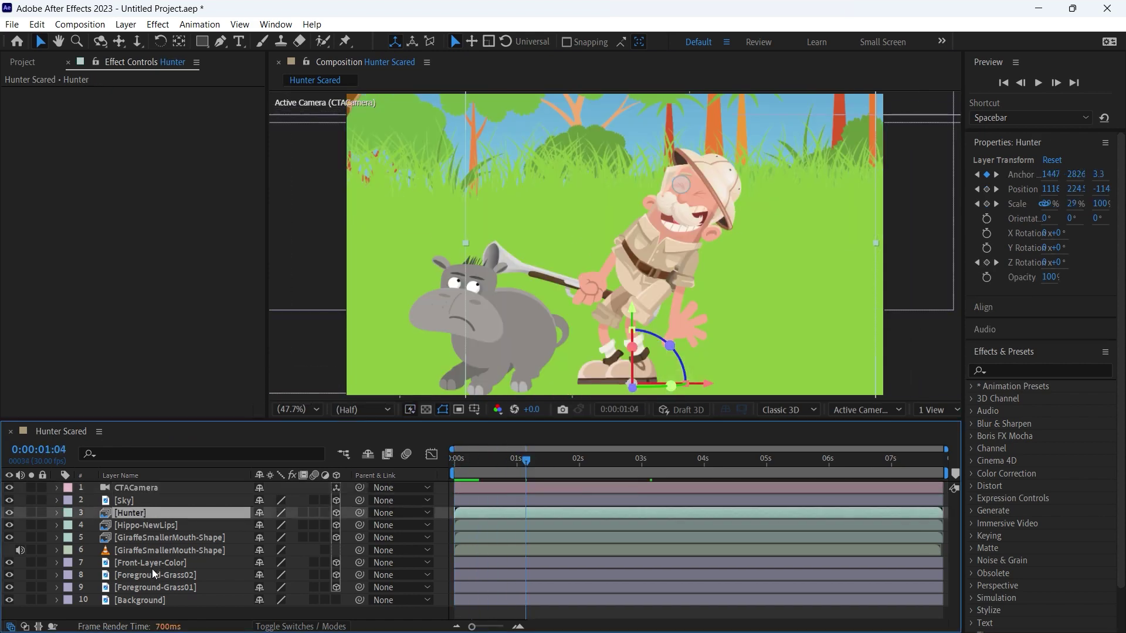
click(151, 566)
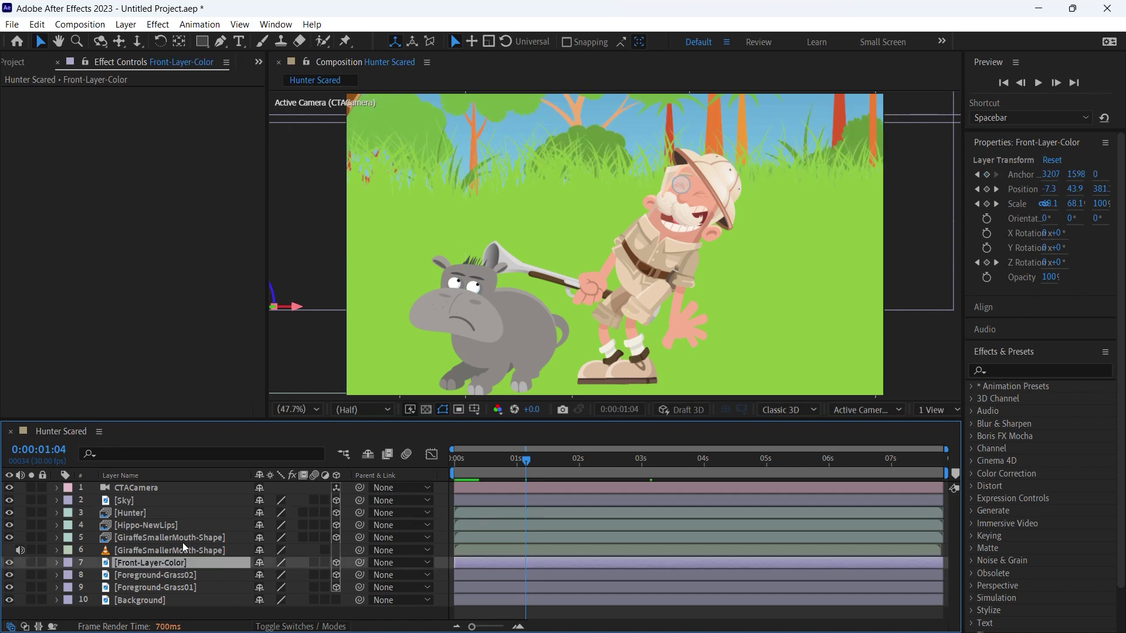
click(1020, 371)
text(blur)
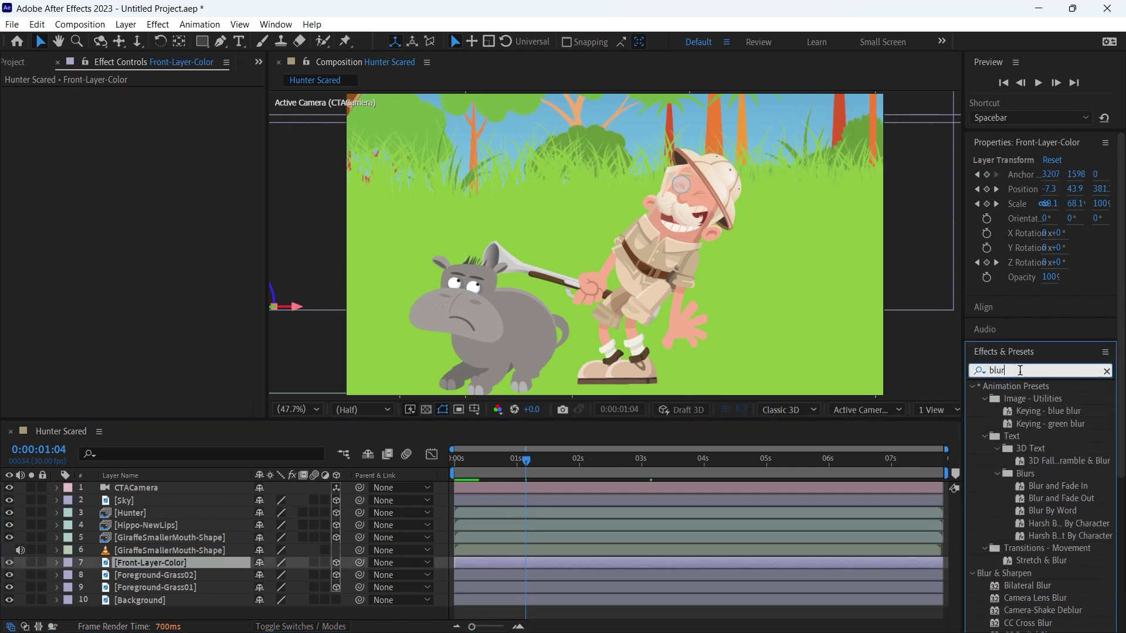
double_click(1049, 599)
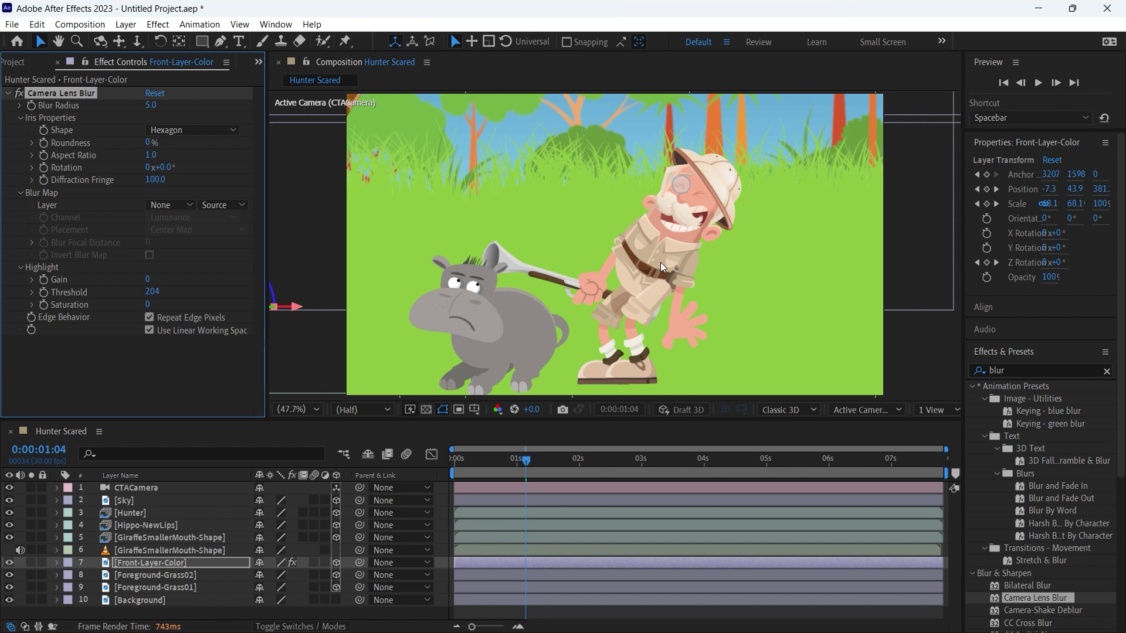
click(151, 106)
text(15)
key(Return)
Add Camera Lens Blur to Foreground-Grass02 and Foreground-Grass01, setting Grass01's radius to 3
click(132, 577)
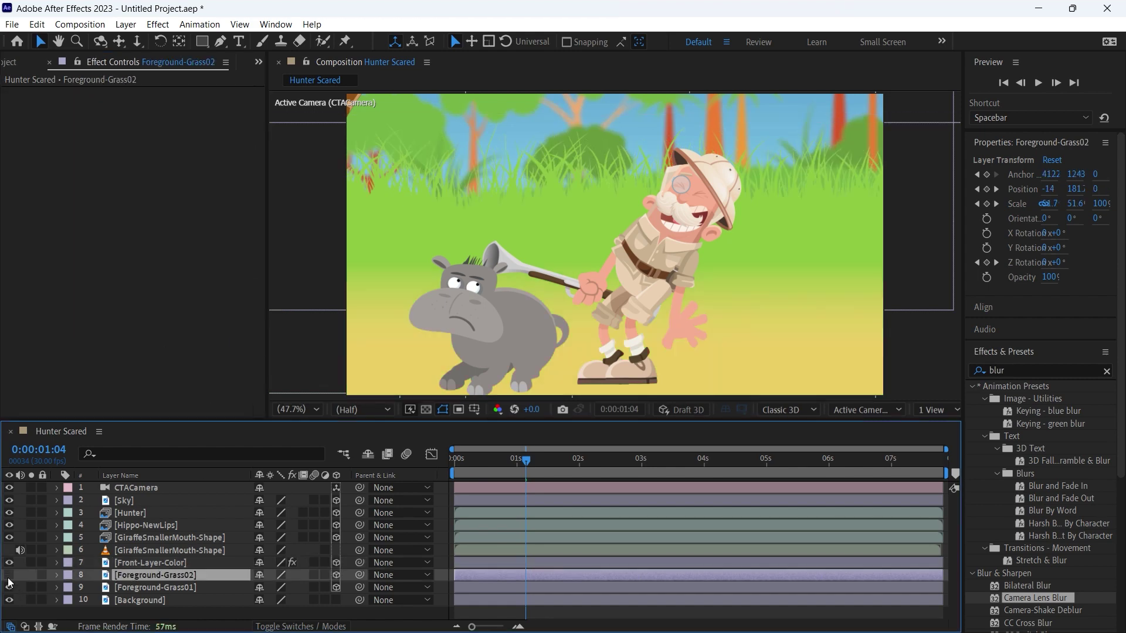
double_click(1023, 599)
click(171, 587)
double_click(1035, 599)
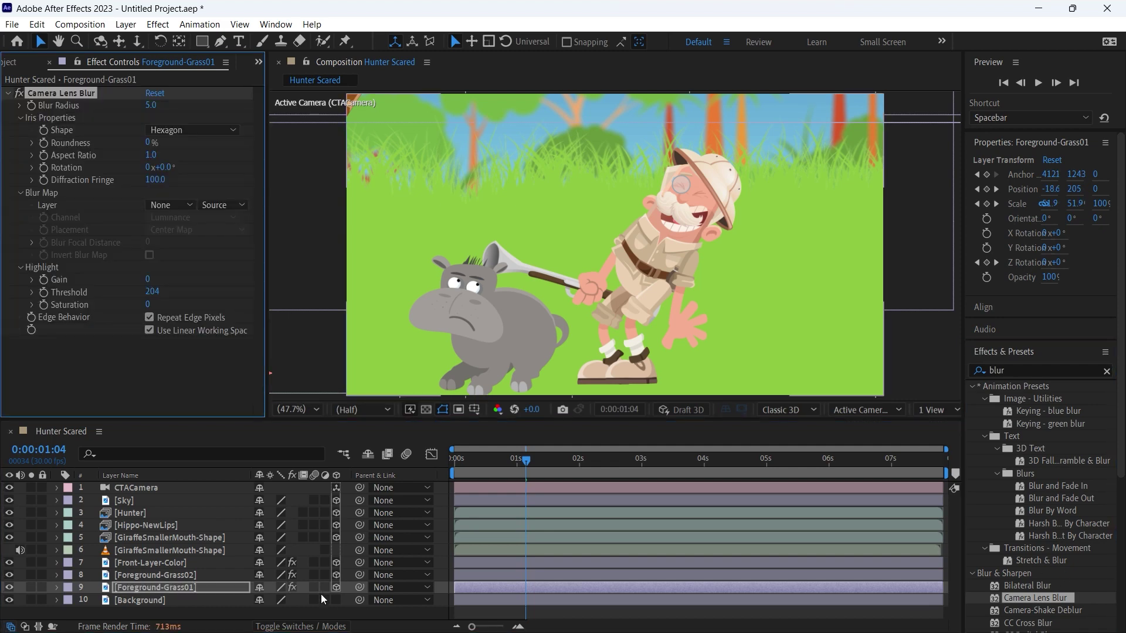
text(3)
key(Return)
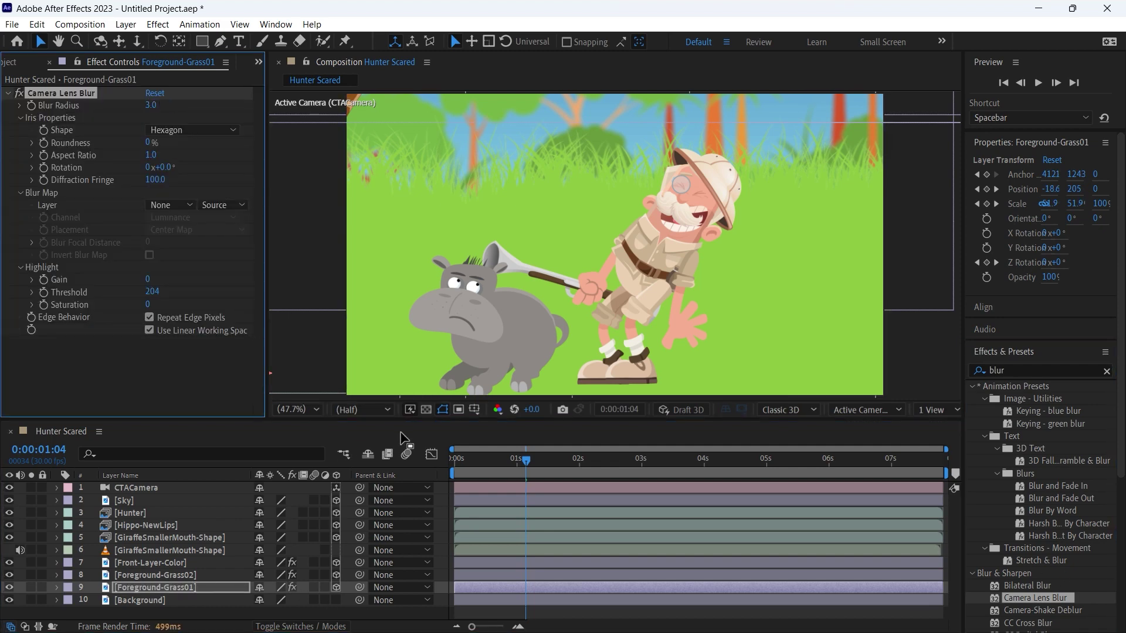
Jump through the scene's shots to check the blur, ending at 0:00:01:21
click(626, 464)
click(804, 463)
click(577, 464)
click(561, 463)
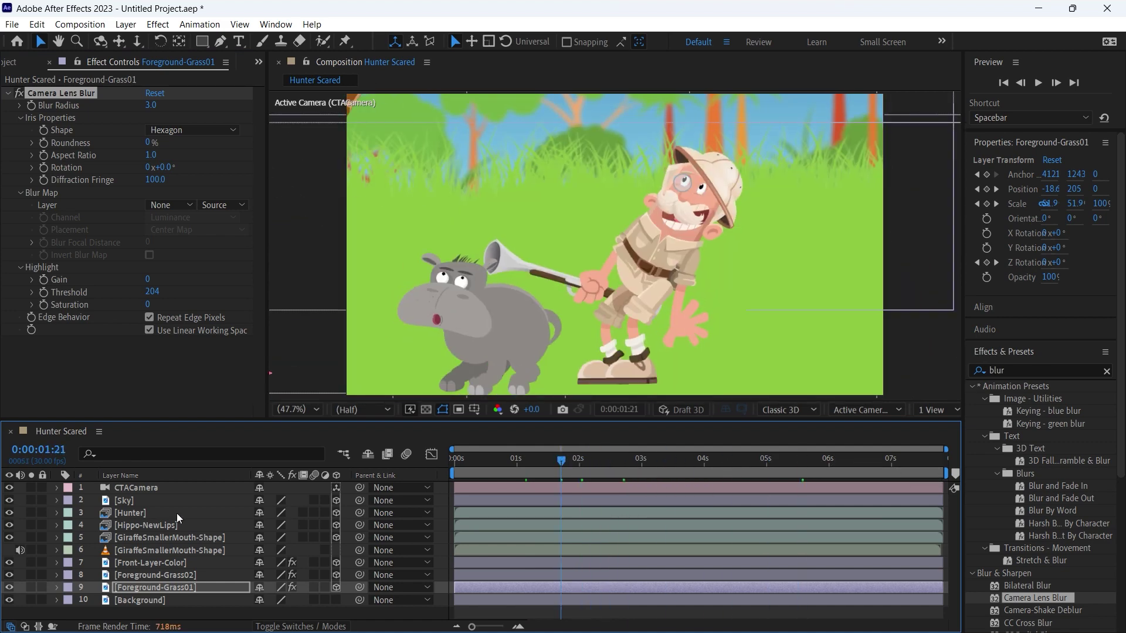
Duplicate the Hunter layer and rename the copy Hunter SHADOW
right_click(124, 515)
click(118, 518)
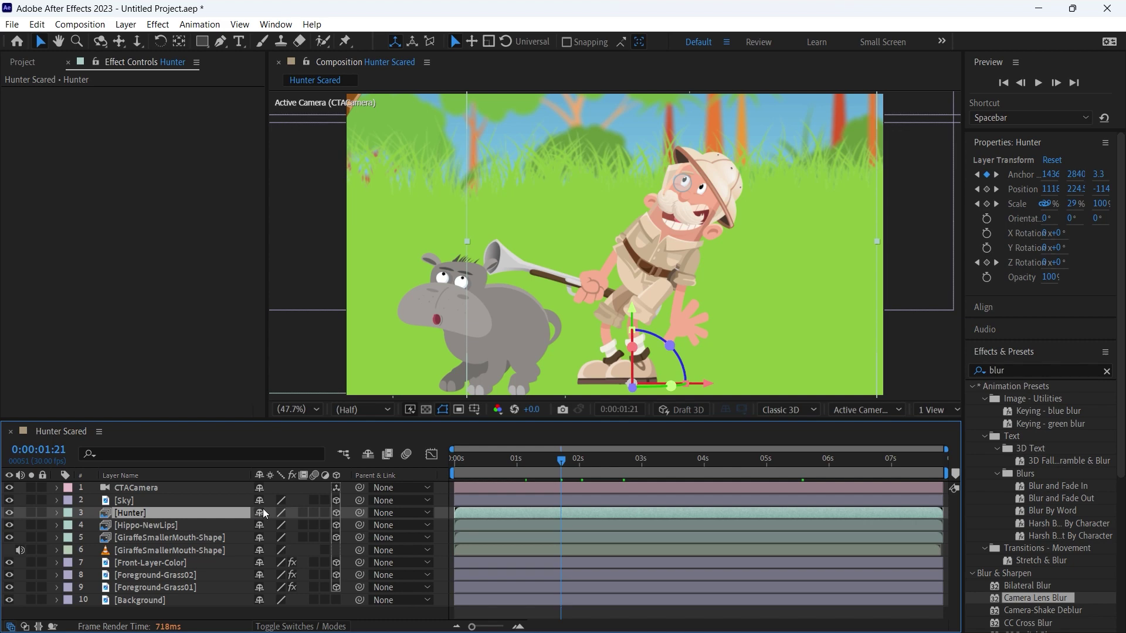
key(ctrl+d)
right_click(140, 521)
click(162, 511)
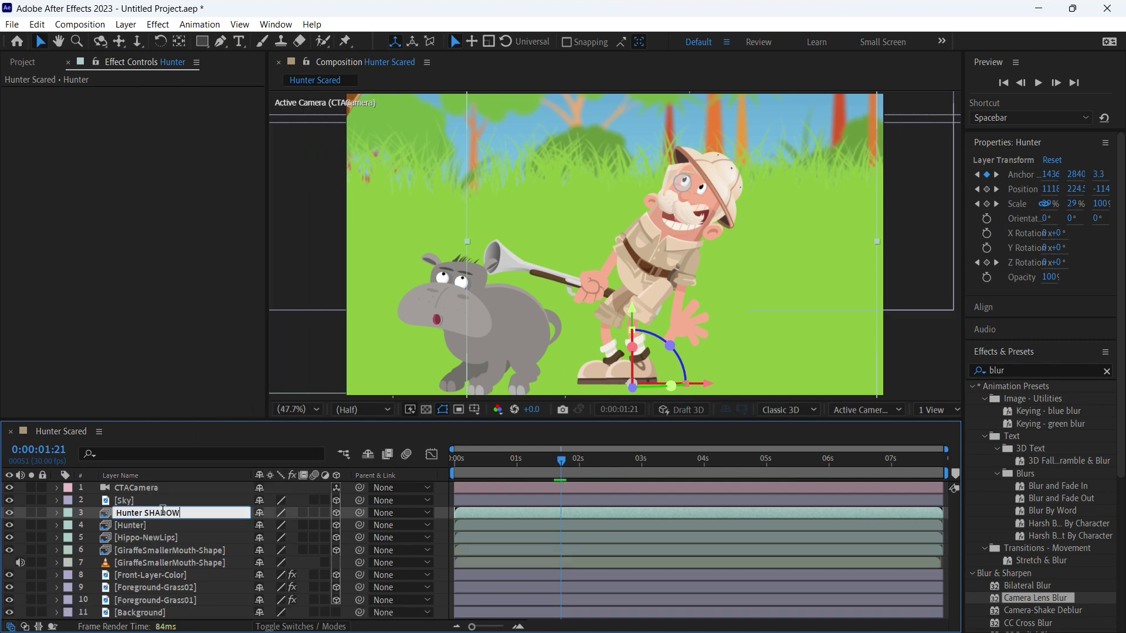
key(Return)
Duplicate the Hippo-NewLips layer and rename the copy Hippo-NewLips SHADOW
click(136, 538)
key(ctrl+d)
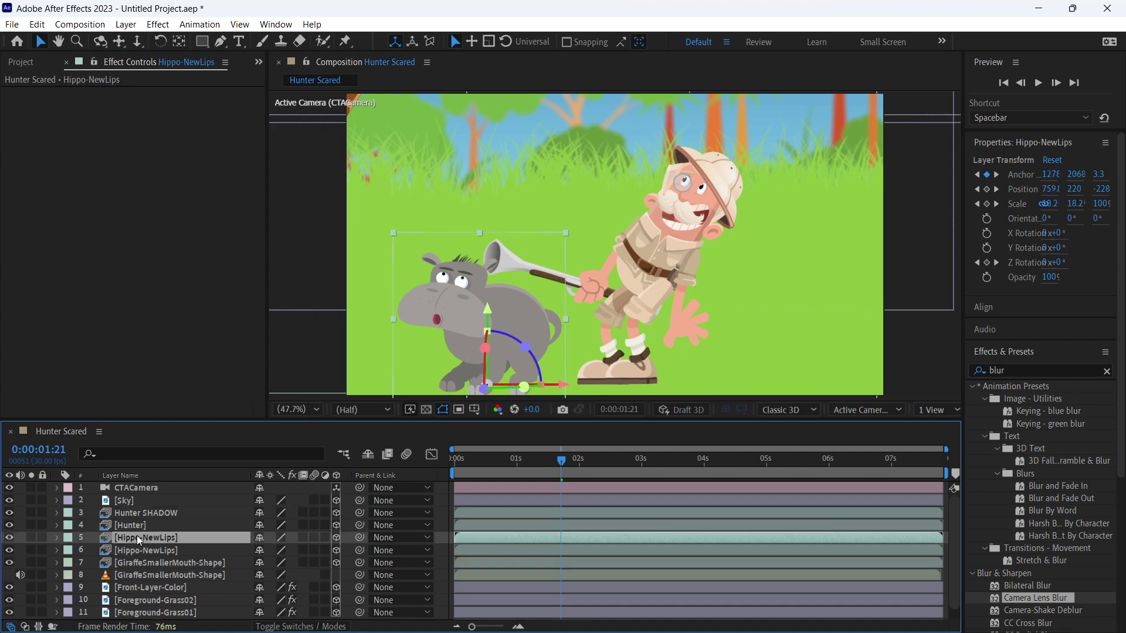
right_click(137, 539)
click(164, 496)
click(200, 535)
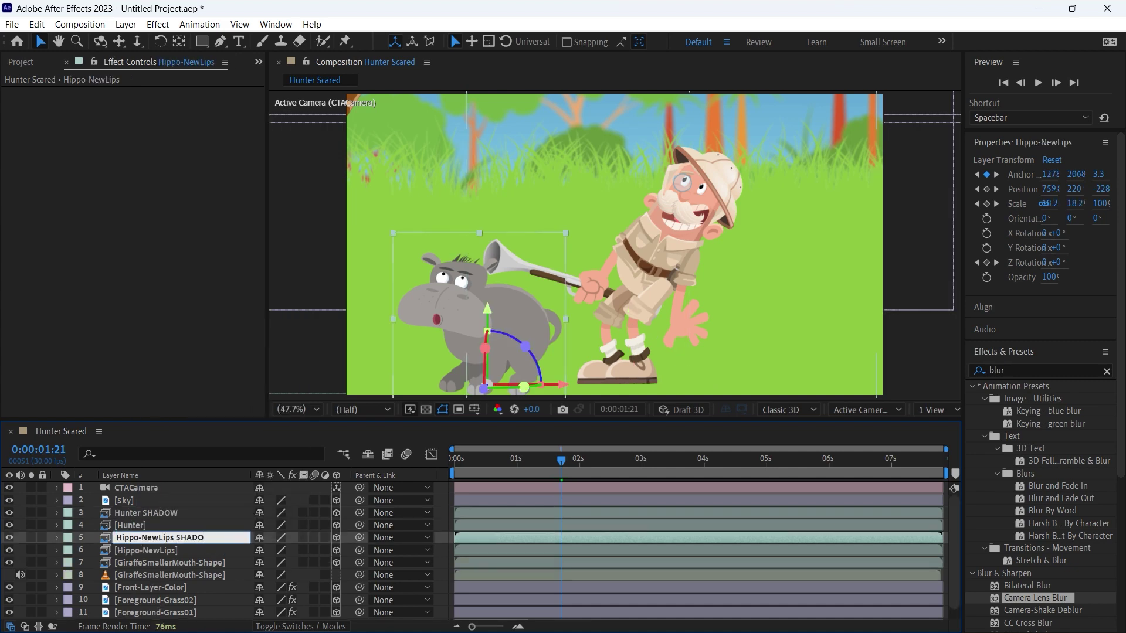
key(Return)
Give Hunter SHADOW a shadow-only Drop Shadow, softness 200, rotated flat onto the ground, then preview
click(159, 514)
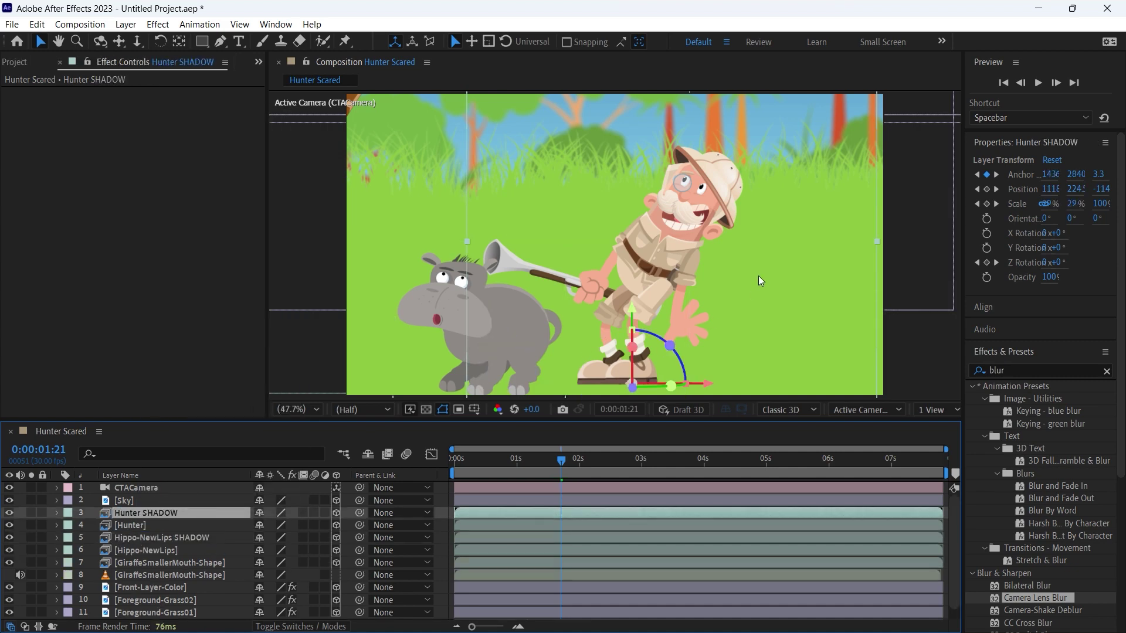
click(1107, 371)
text(drop)
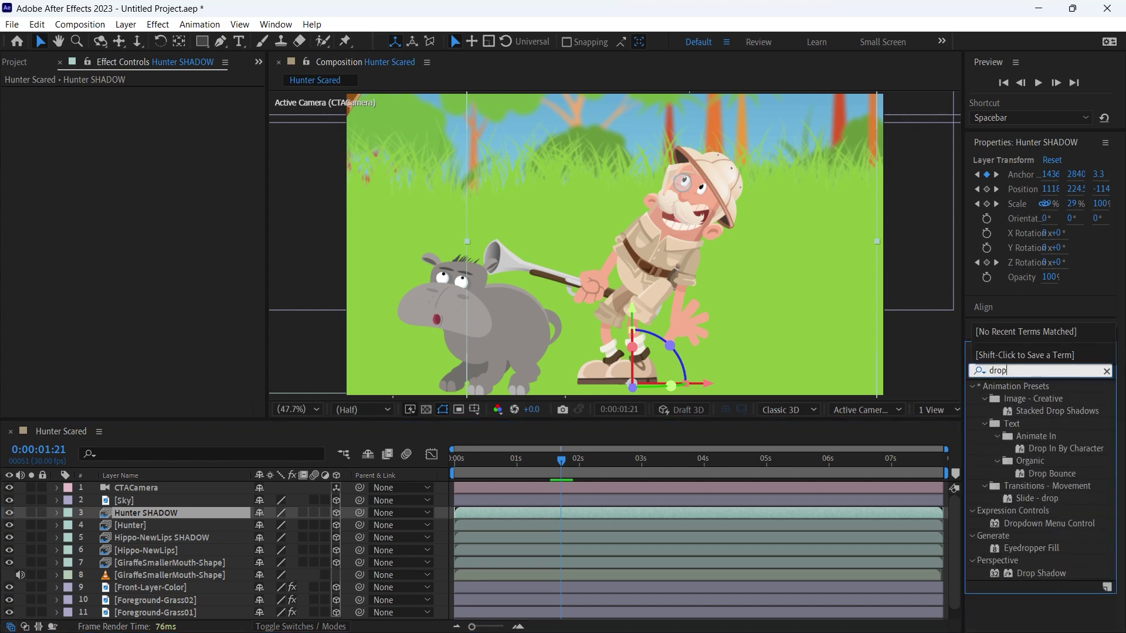
double_click(1043, 574)
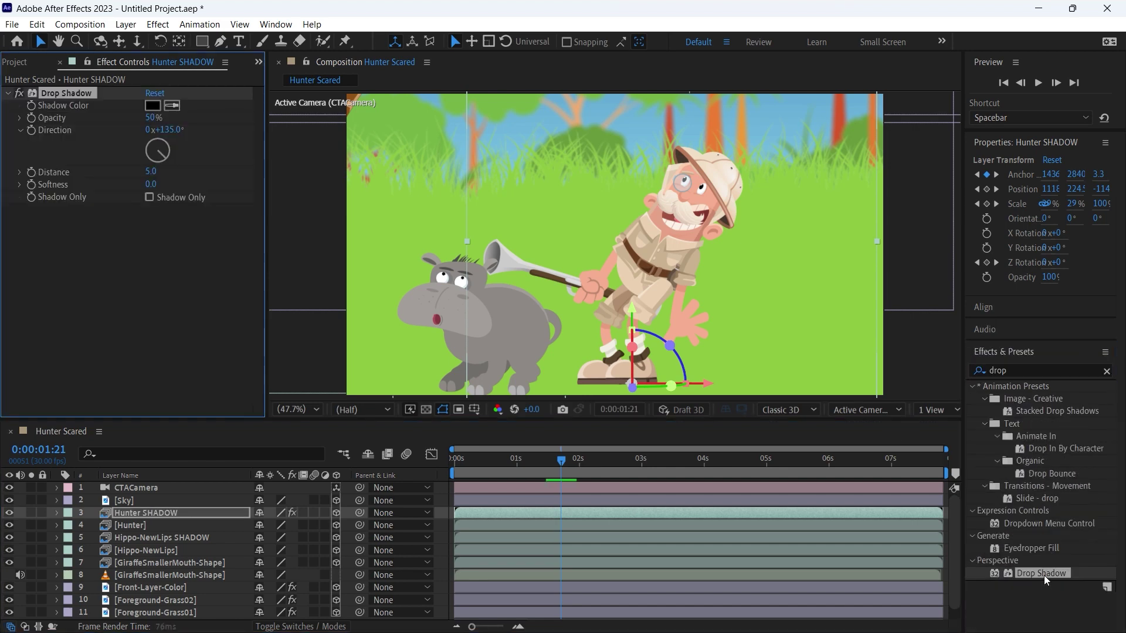
click(150, 197)
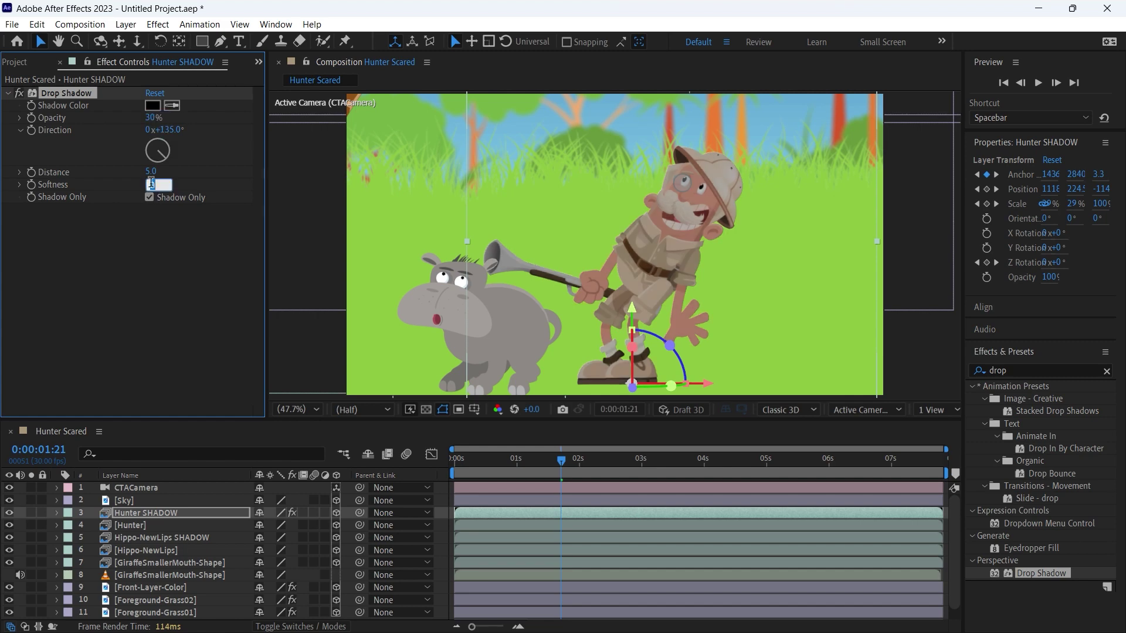
text(200)
key(Return)
drag(670, 345, 517, 466)
key(space)
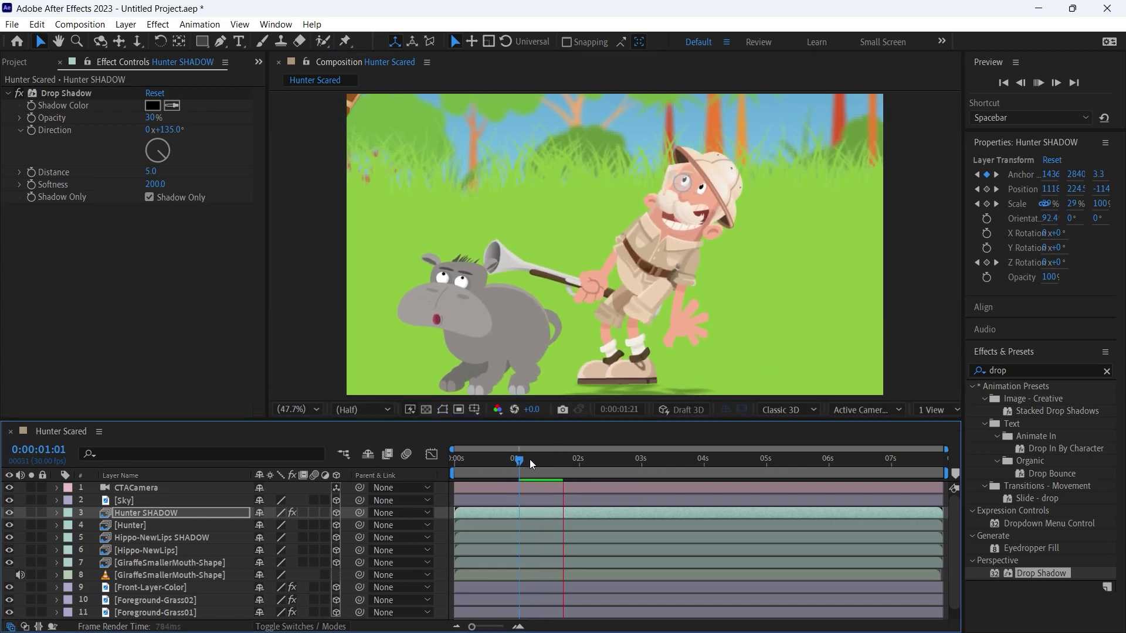
Apply a shadow-only Drop Shadow to Hippo-NewLips SHADOW at 30% opacity and softness 200
drag(529, 459, 484, 462)
click(169, 537)
drag(1041, 573, 229, 286)
click(150, 198)
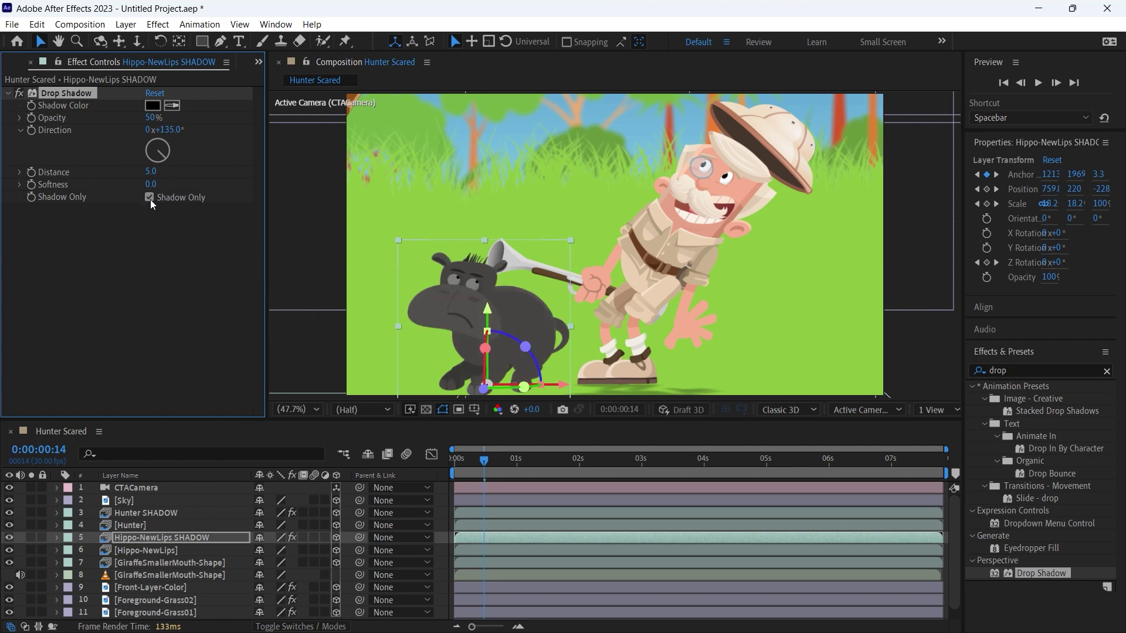
text(30)
key(Return)
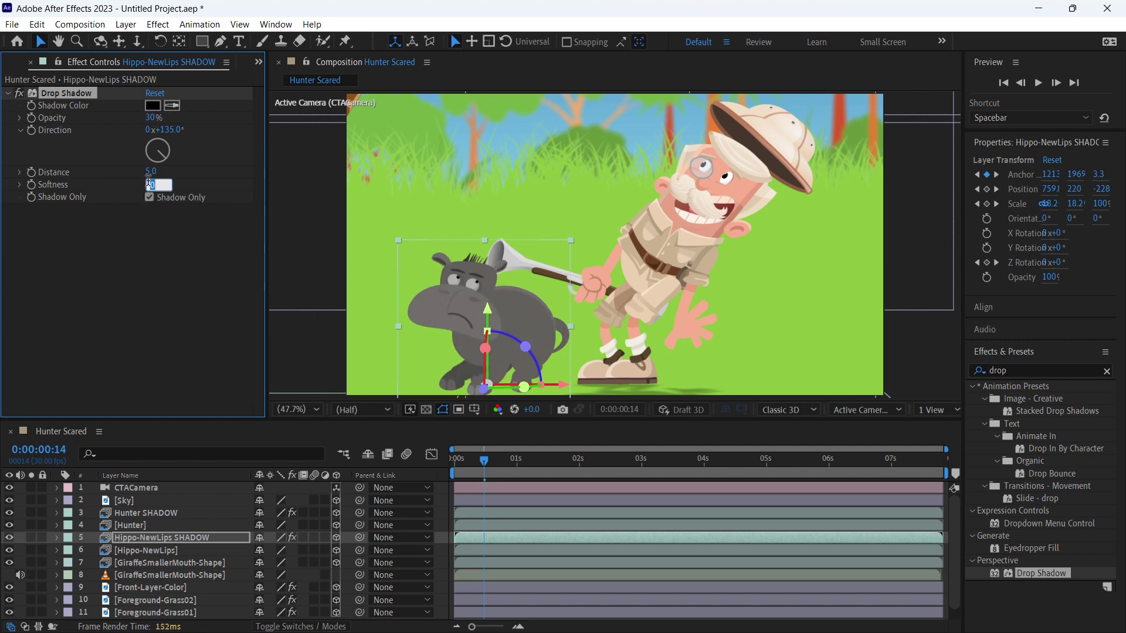
key(Return)
Rotate the hippo shadow about 94.4° on X to lie flat, then preview playback
drag(486, 349, 488, 410)
click(485, 465)
key(space)
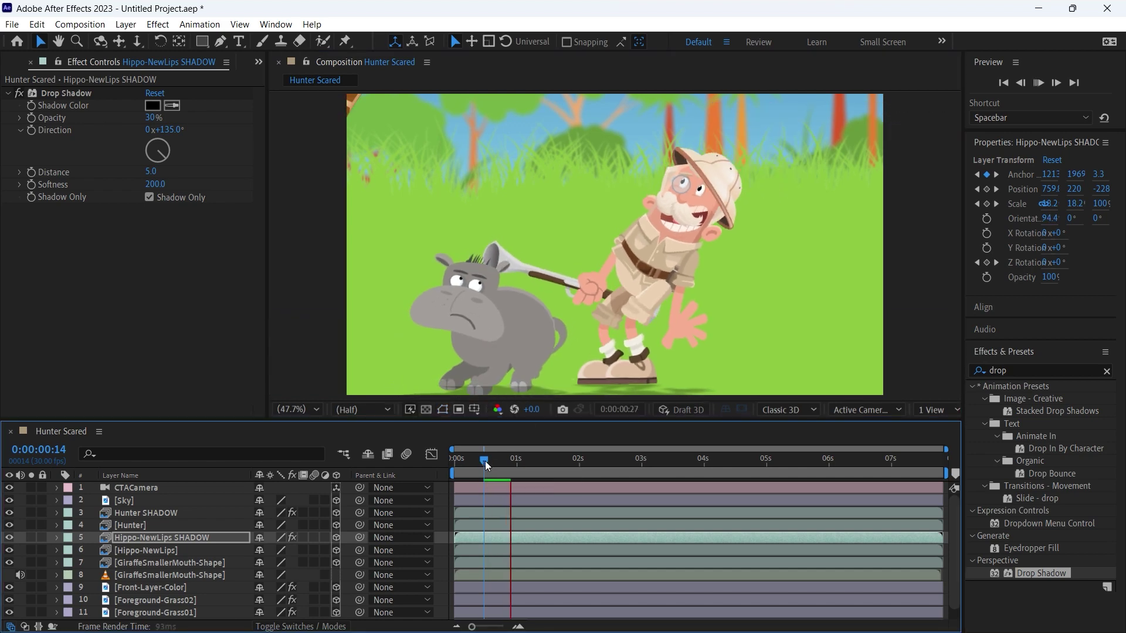
key(space)
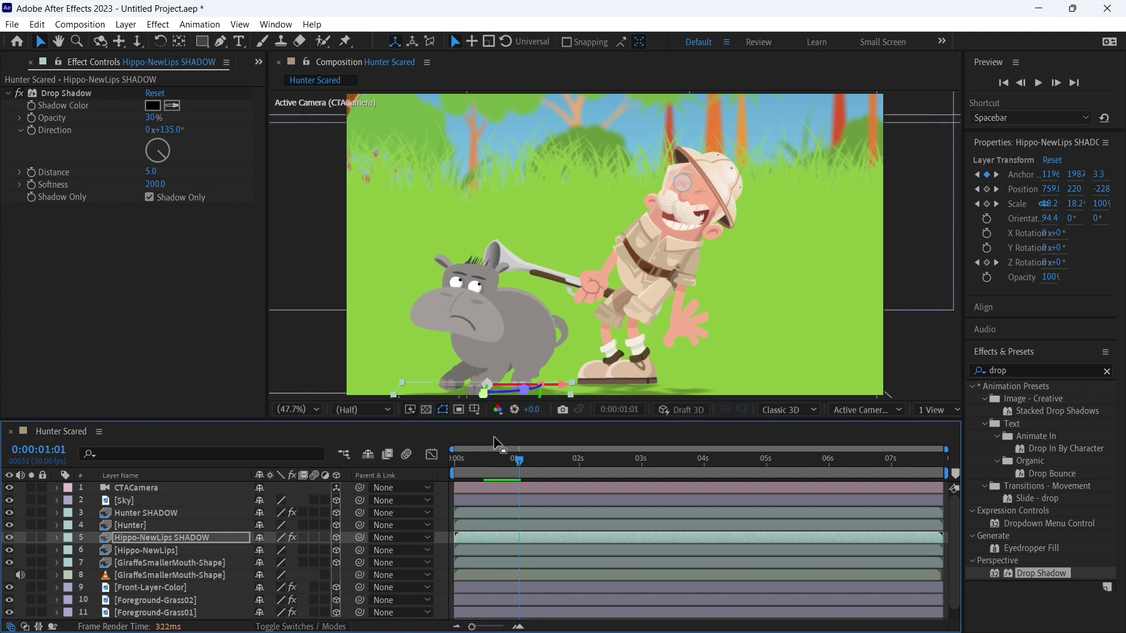